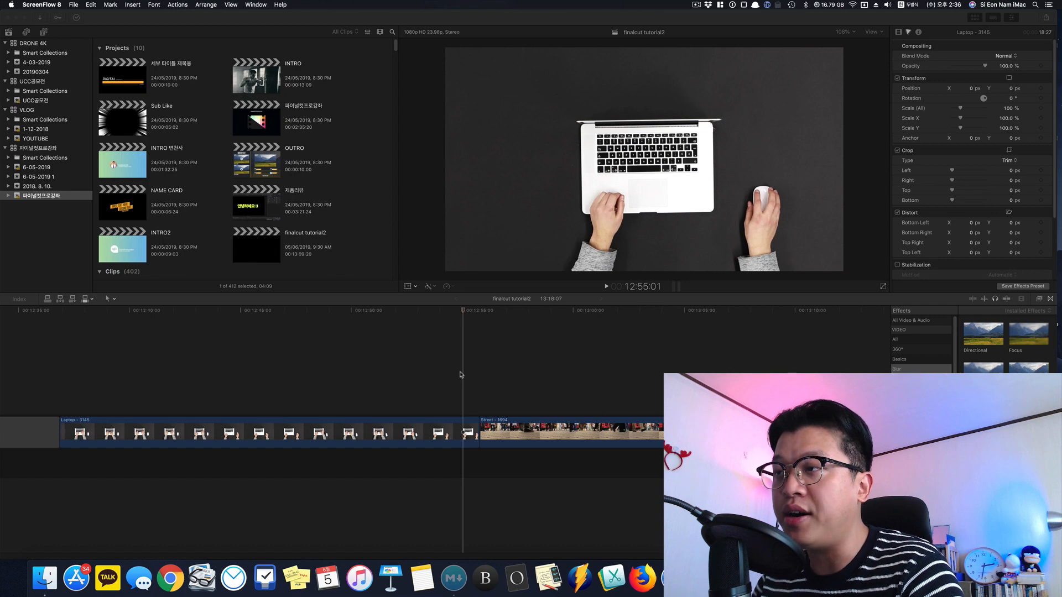
# Park the playhead at 12:52:00 in the finalcut tutorial2 timeline and select the Laptop - 3145 clip
pyautogui.click(422, 379)
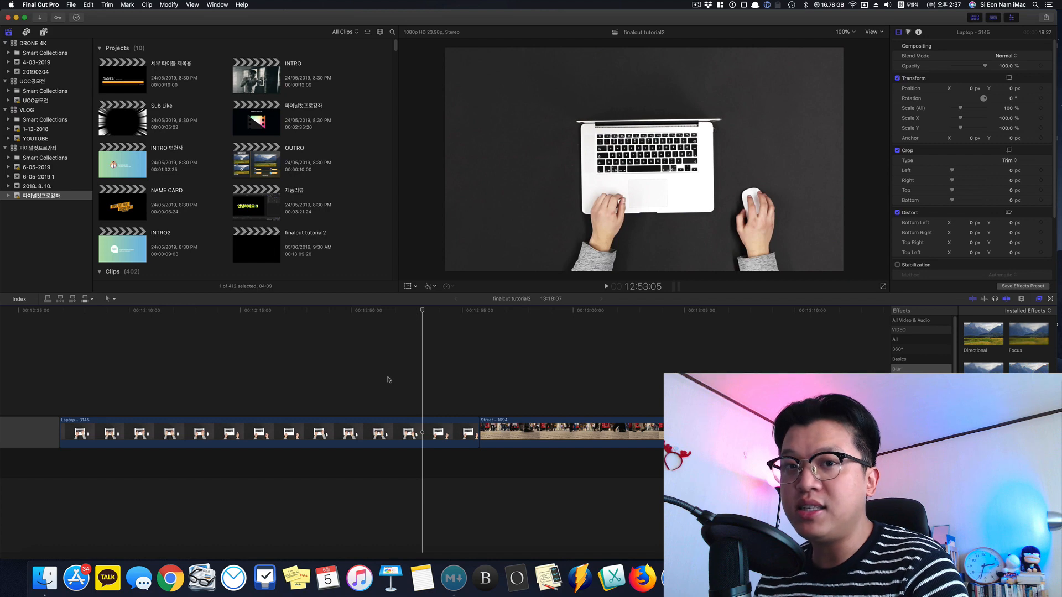
pyautogui.click(259, 441)
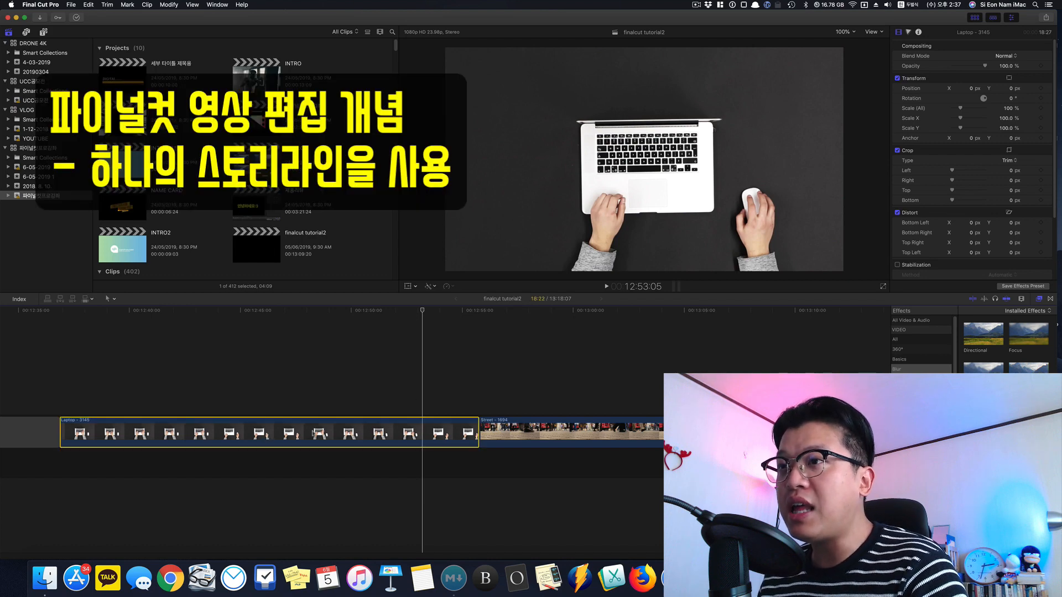
pyautogui.click(395, 363)
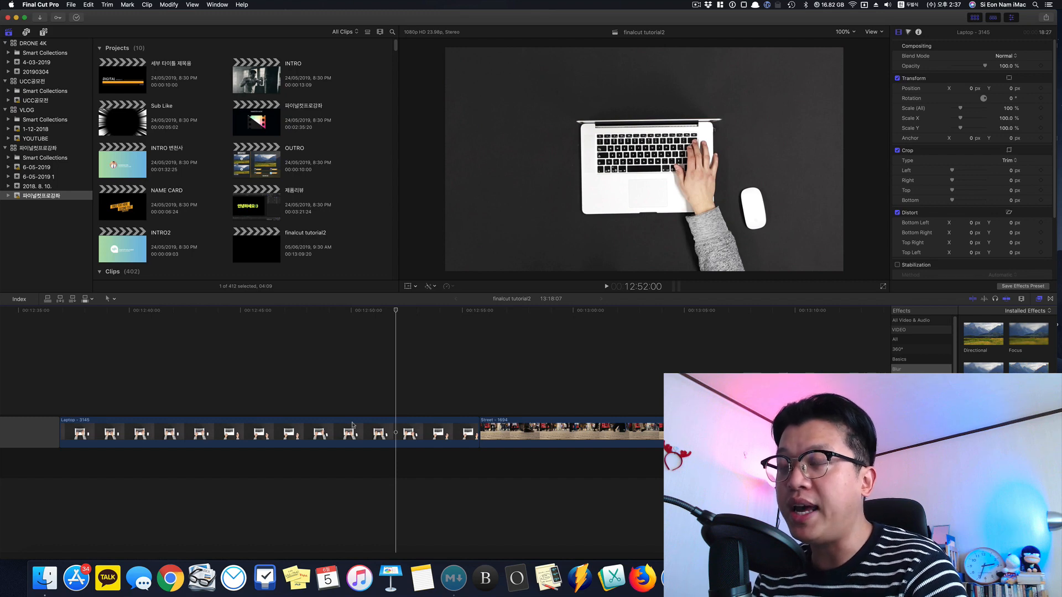
pyautogui.click(362, 433)
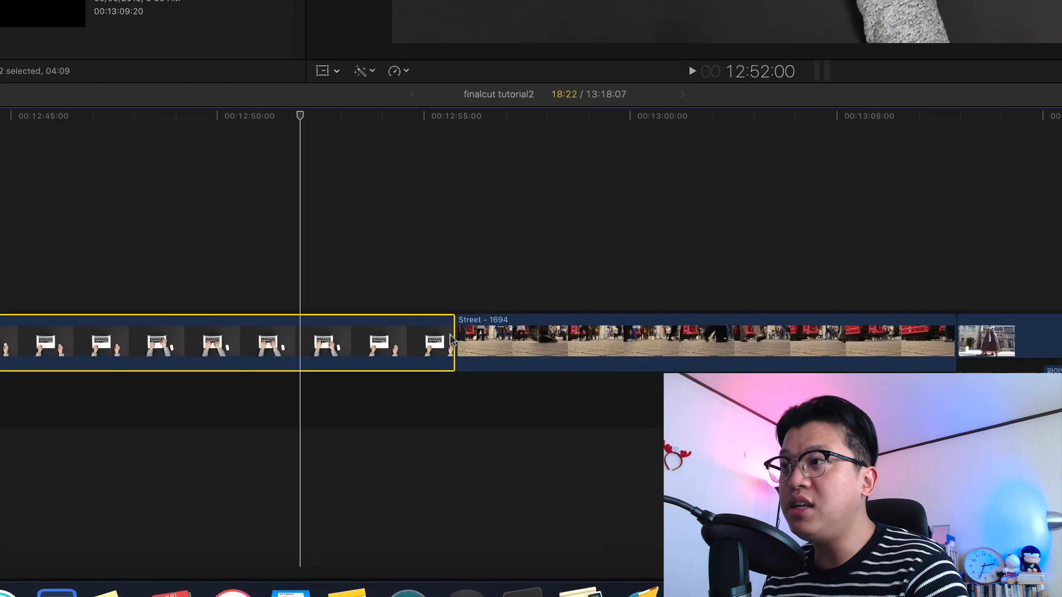
# Ripple-trim the end of the Laptop - 3145 clip about five seconds shorter, and extend it back out to 18:21
pyautogui.moveTo(478, 432); pyautogui.dragTo(441, 430)
pyautogui.moveTo(355, 293); pyautogui.dragTo(186, 303)
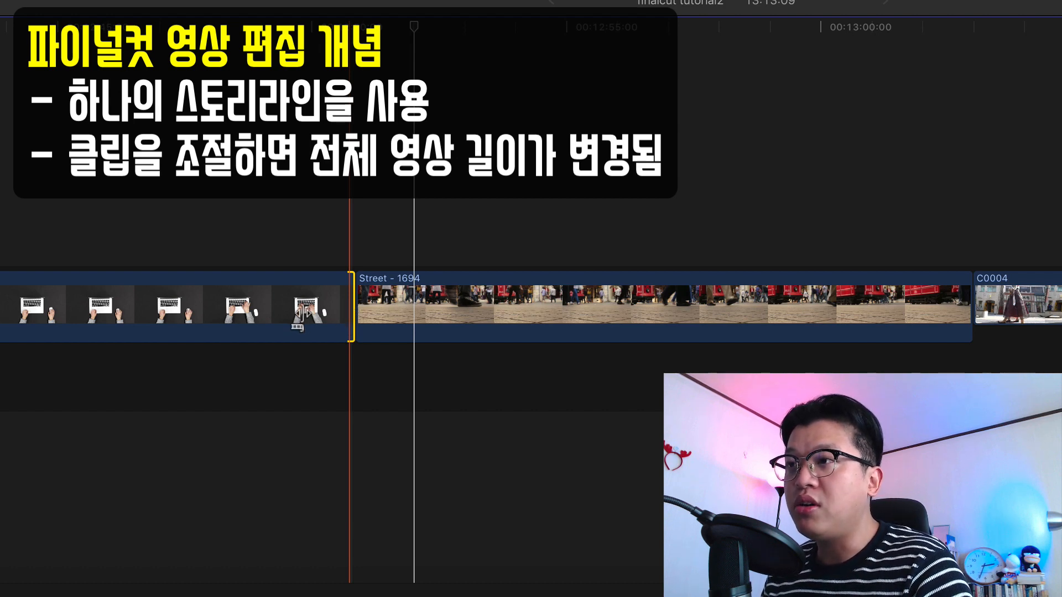
pyautogui.moveTo(349, 299); pyautogui.dragTo(601, 300)
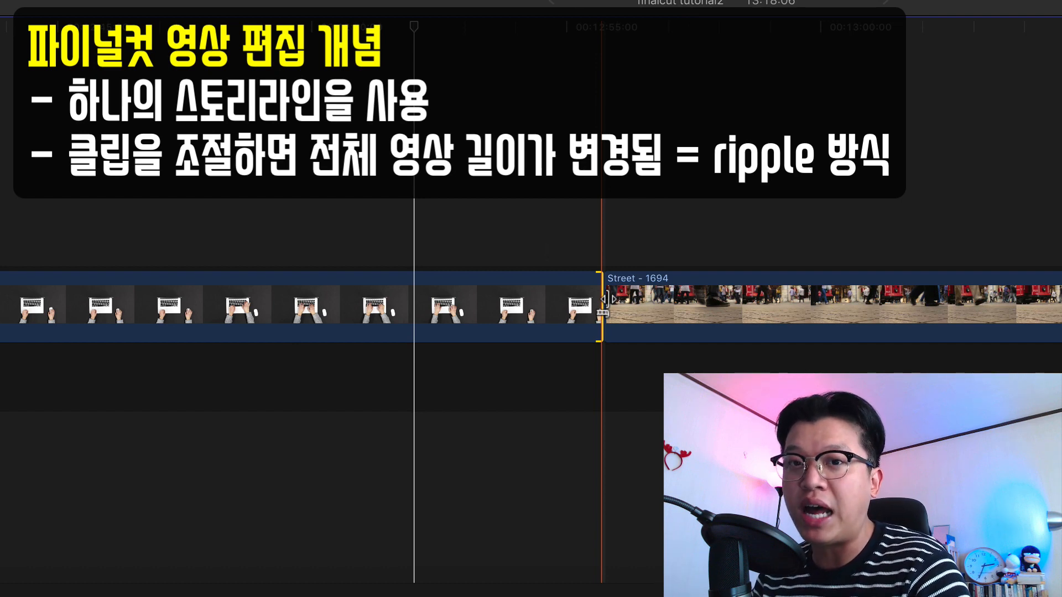
# Shorten, extend and again shorten the end of the Laptop - 3145 clip, finishing at the 12:52:00 playhead with a 15:03 length
pyautogui.click(426, 311)
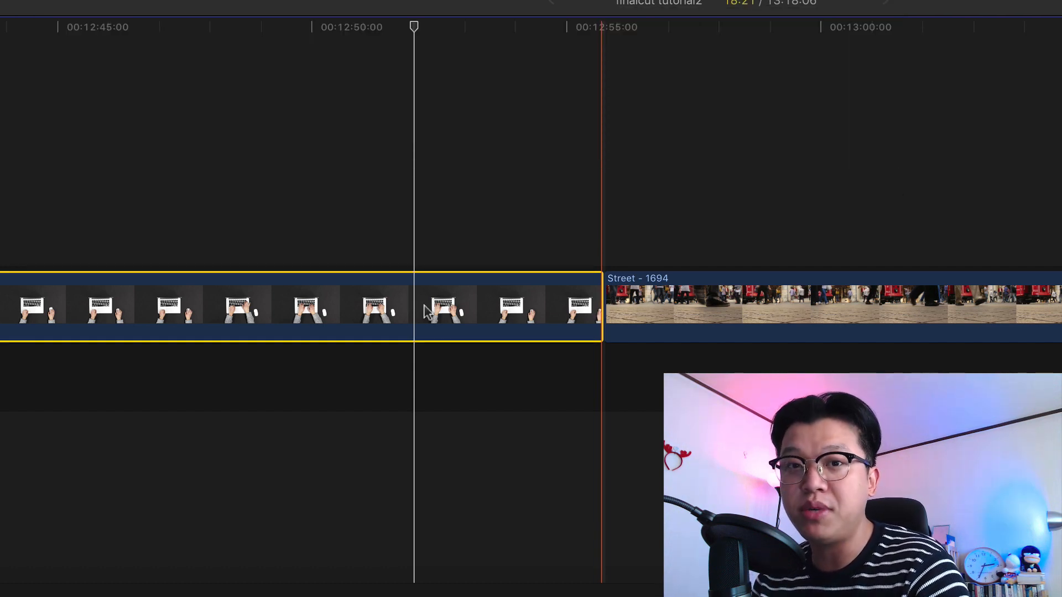
pyautogui.hotkey('alt', ']')
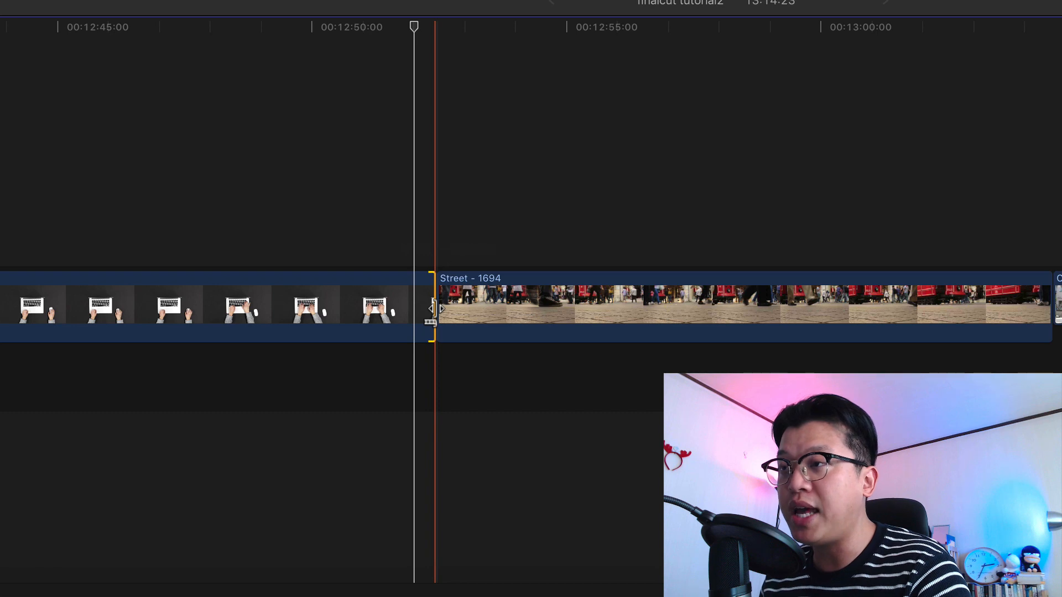
pyautogui.moveTo(433, 309); pyautogui.dragTo(609, 307)
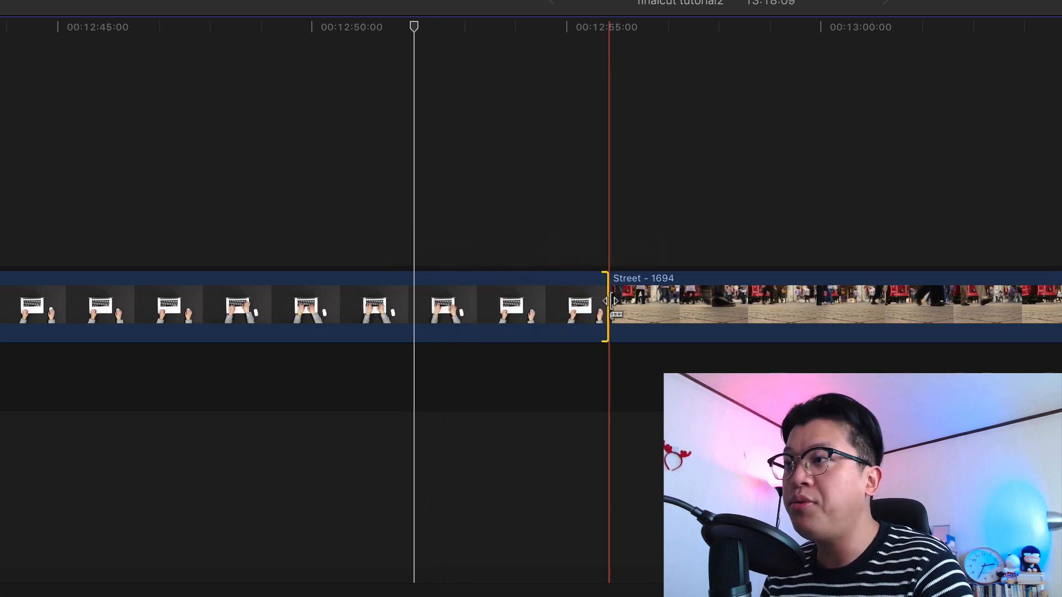
pyautogui.moveTo(611, 303); pyautogui.dragTo(406, 311)
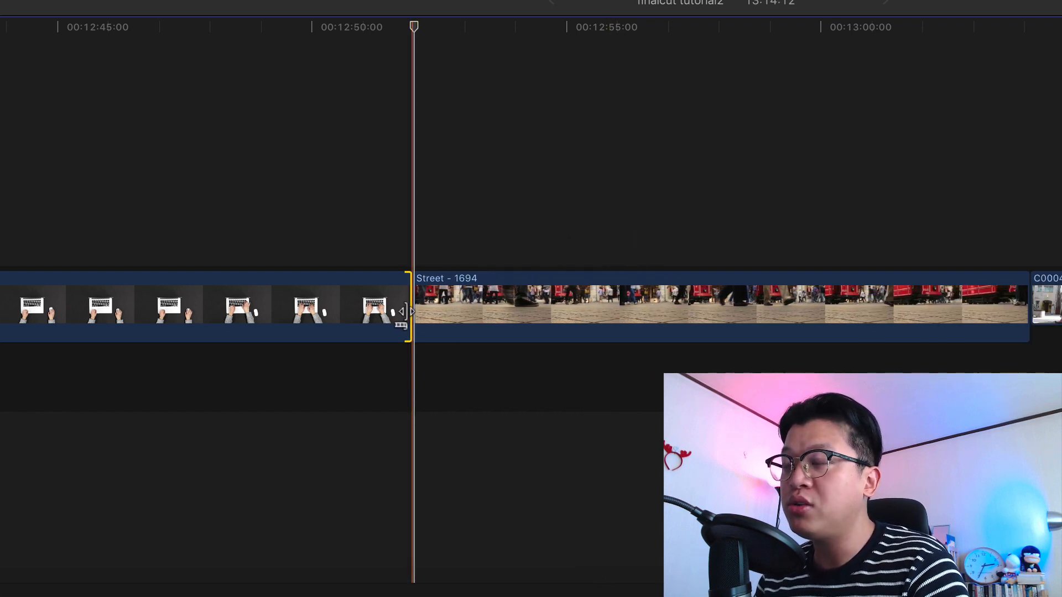
pyautogui.click(356, 308)
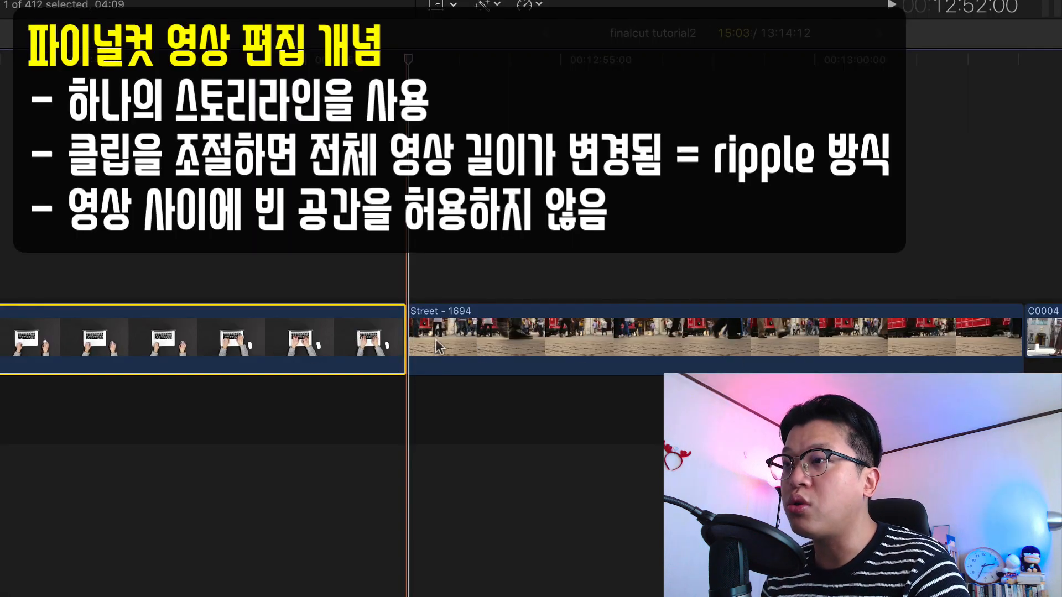
# Select the Street - 1694 and Laptop - 3145 clips in turn to examine how they adjoin
pyautogui.click(418, 337)
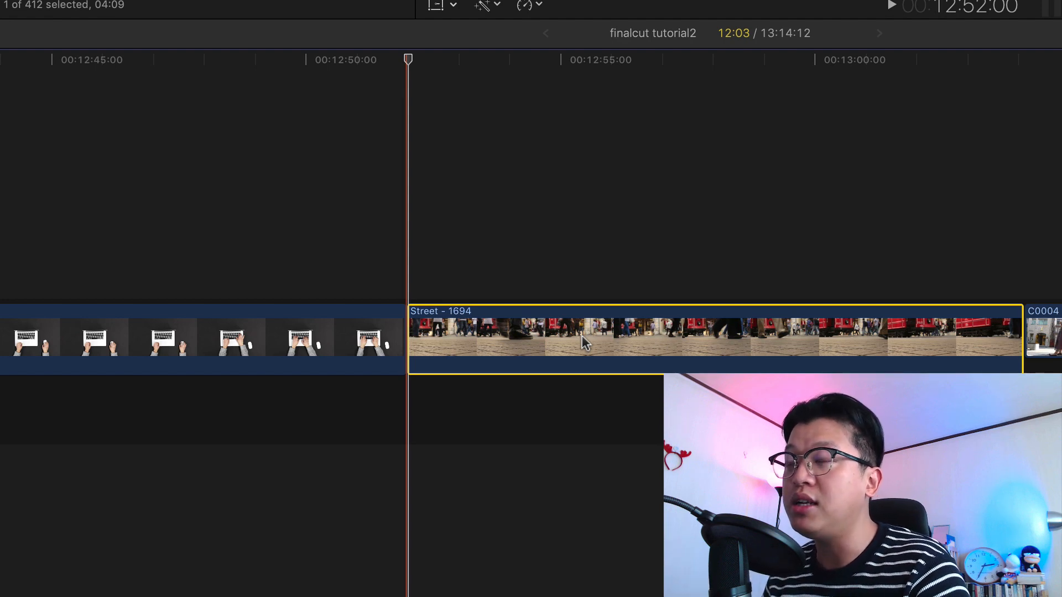
pyautogui.click(343, 333)
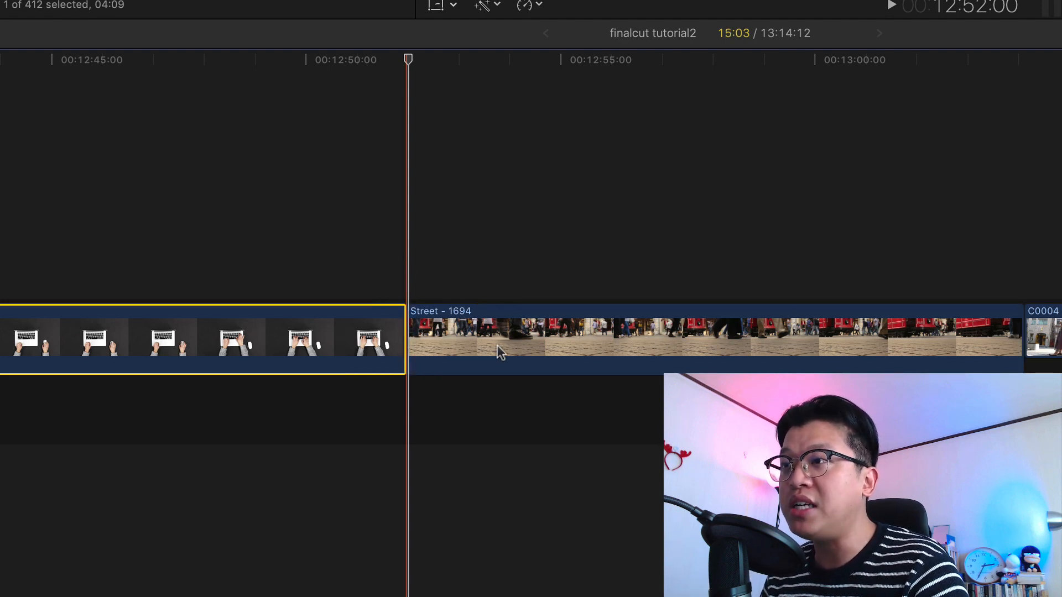
pyautogui.click(499, 351)
pyautogui.click(343, 344)
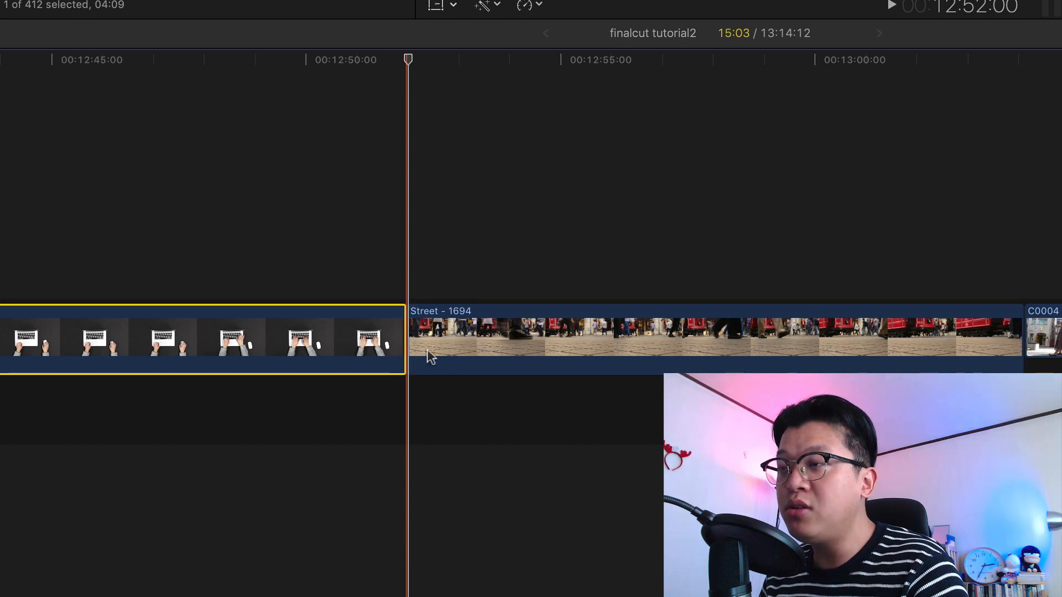
pyautogui.click(453, 340)
pyautogui.click(311, 330)
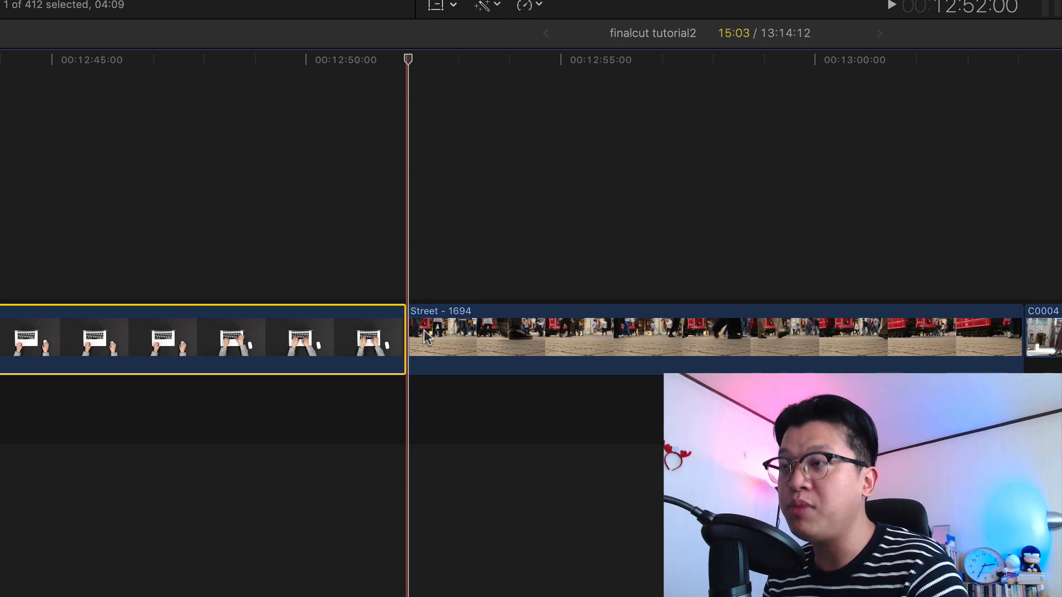
# Move the playhead to 12:50:12 and select the start and end edges of the Laptop - 3145 clip in turn
pyautogui.click(333, 249)
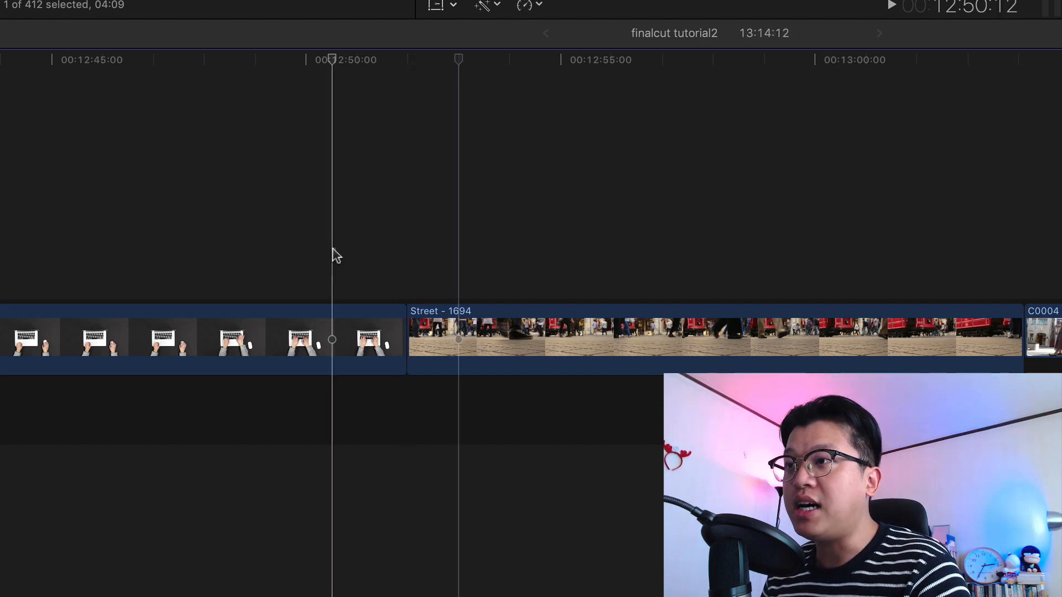
pyautogui.click(295, 359)
pyautogui.hscroll(-5, 332, 349)
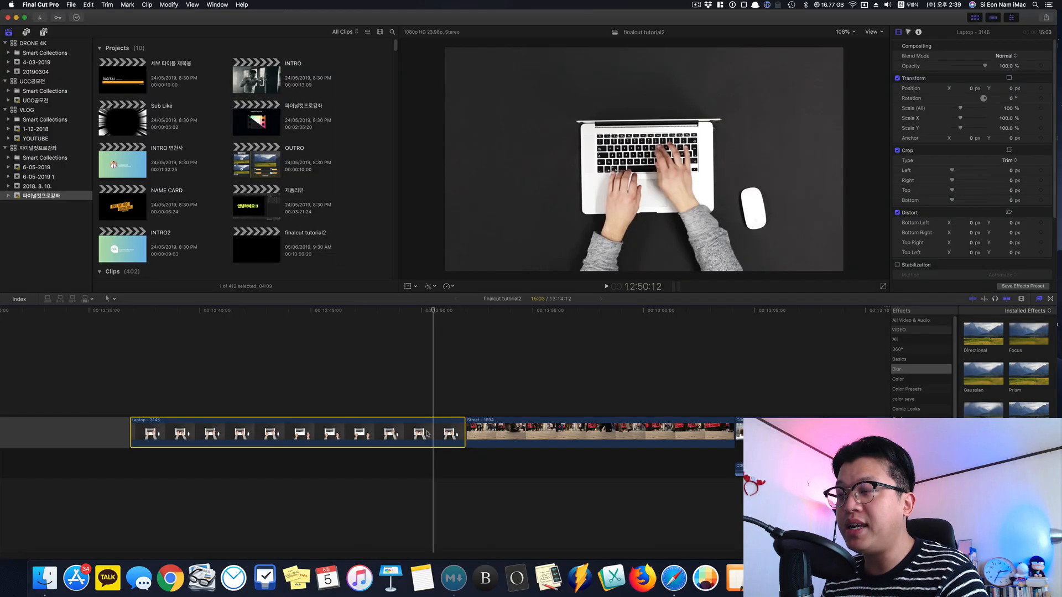
pyautogui.click(436, 360)
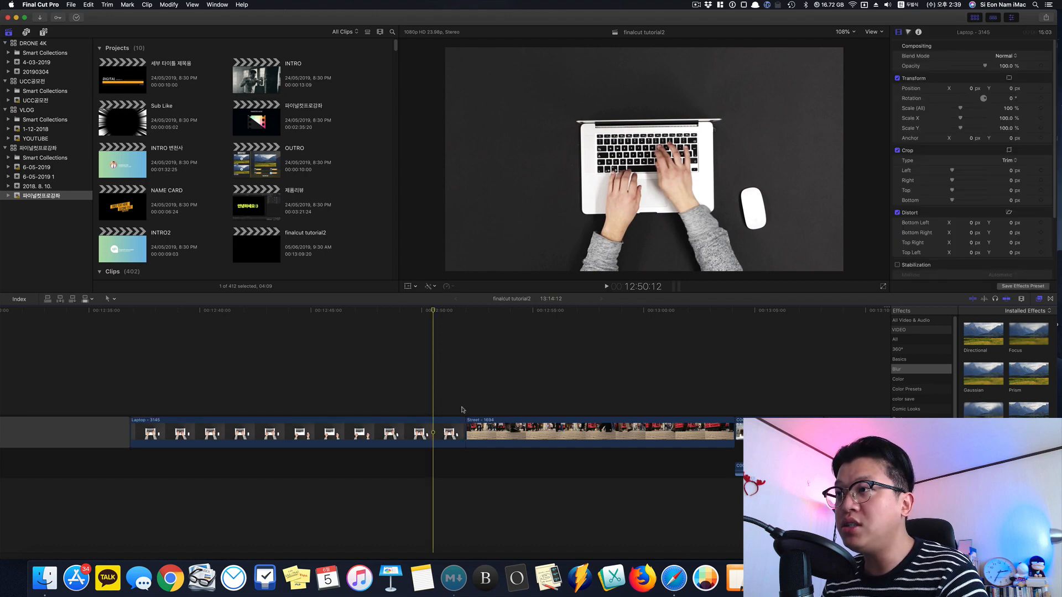
pyautogui.click(459, 433)
pyautogui.click(130, 432)
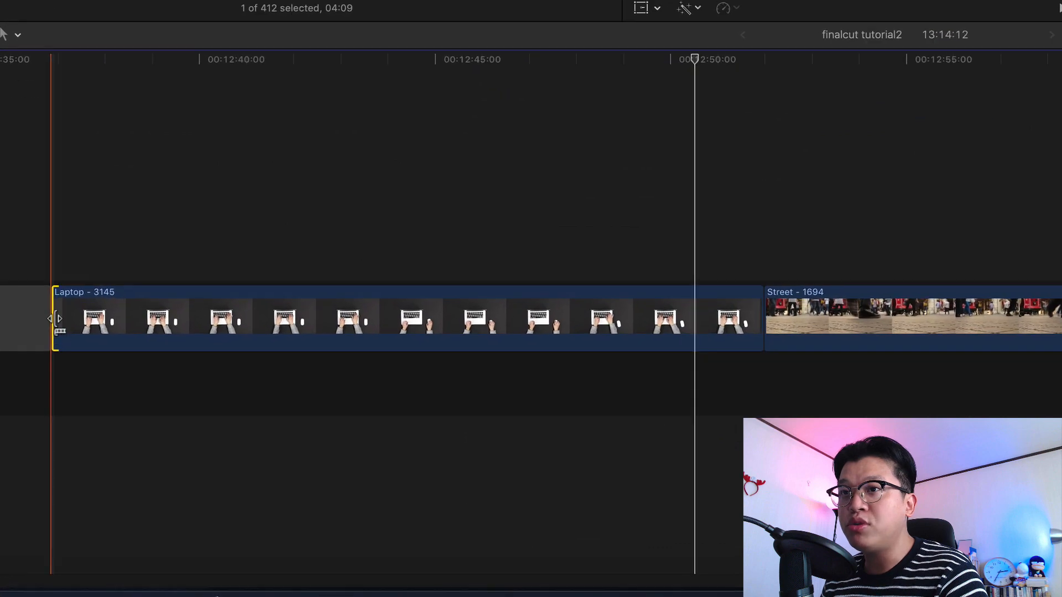
pyautogui.click(758, 320)
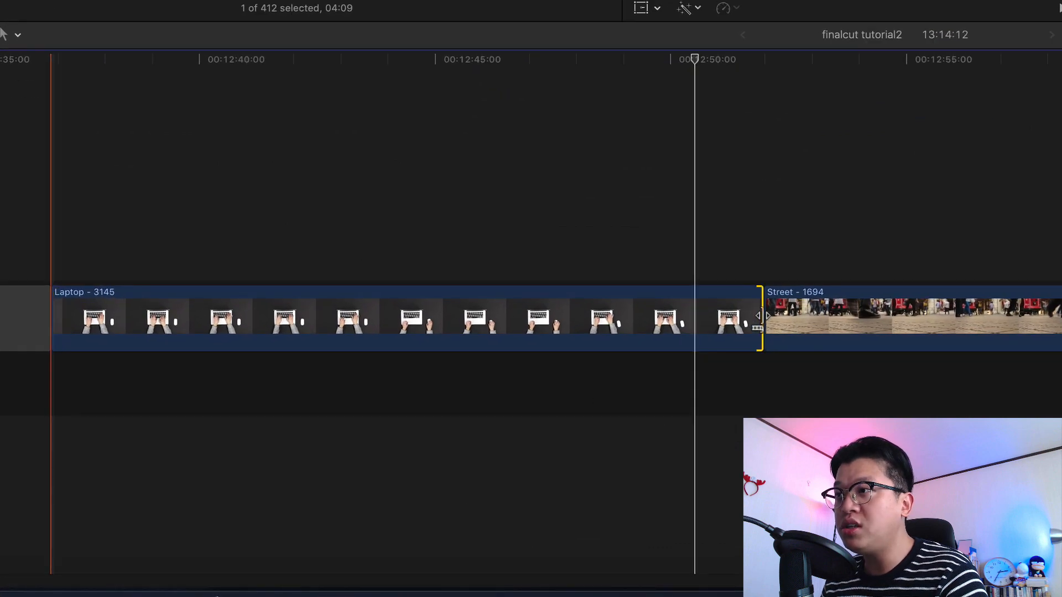
# Trim about one second off both the end and the start of the Laptop - 3145 clip, giving it a 13:04 length
pyautogui.moveTo(759, 319); pyautogui.dragTo(711, 324)
pyautogui.moveTo(55, 327); pyautogui.dragTo(95, 323)
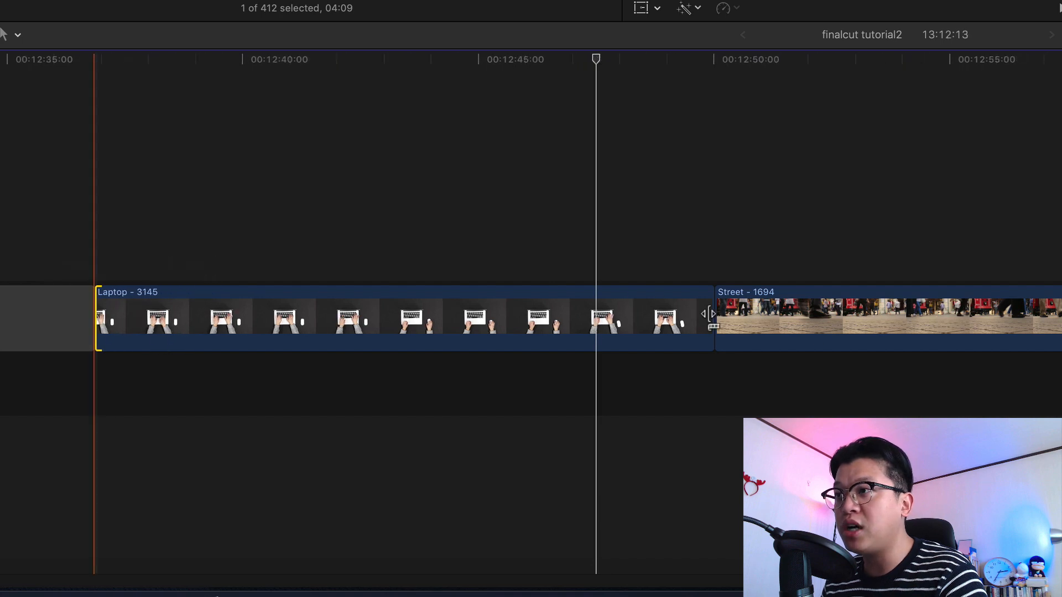
pyautogui.click(683, 313)
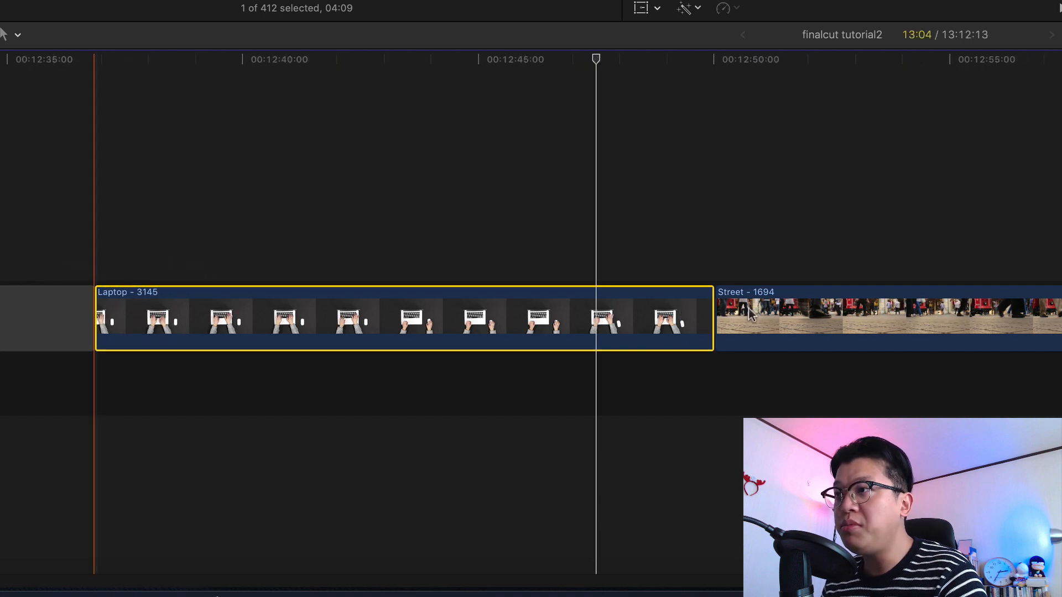
# Ripple-trim the end of the Laptop - 3145 clip back to about 12:48 and place the playhead at the cut
pyautogui.click(784, 321)
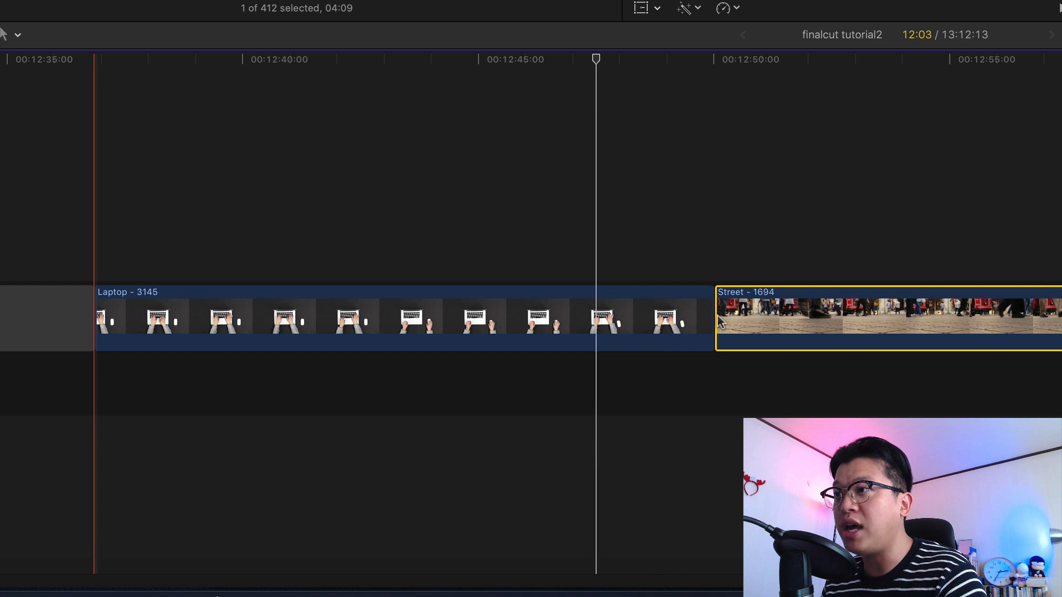
pyautogui.moveTo(719, 316); pyautogui.dragTo(635, 317)
pyautogui.click(638, 227)
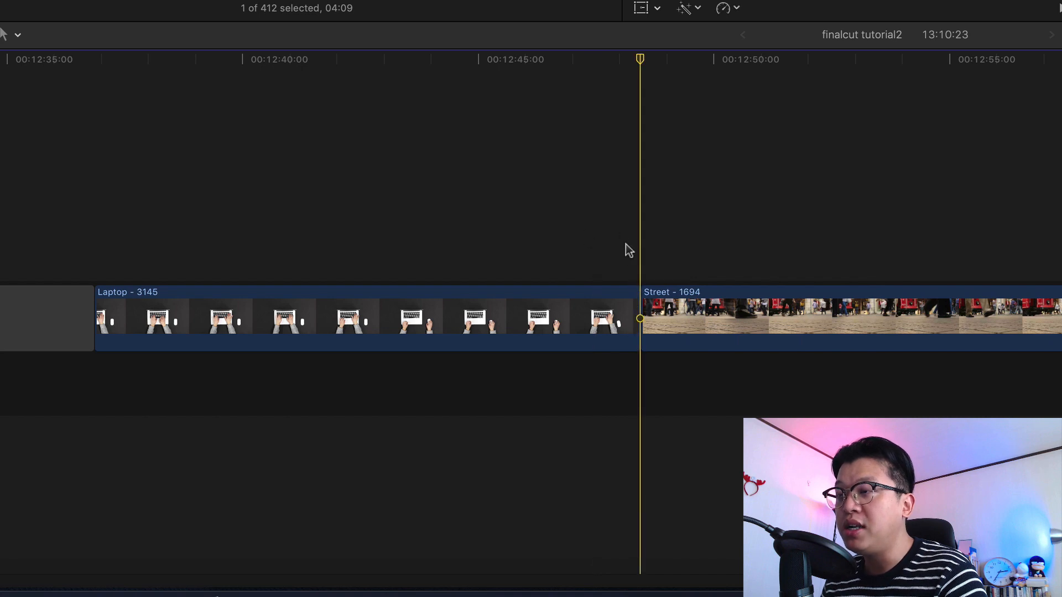
# Ripple-trim the start of the Street - 1694 clip so the clip is 10:13 long
pyautogui.click(639, 315)
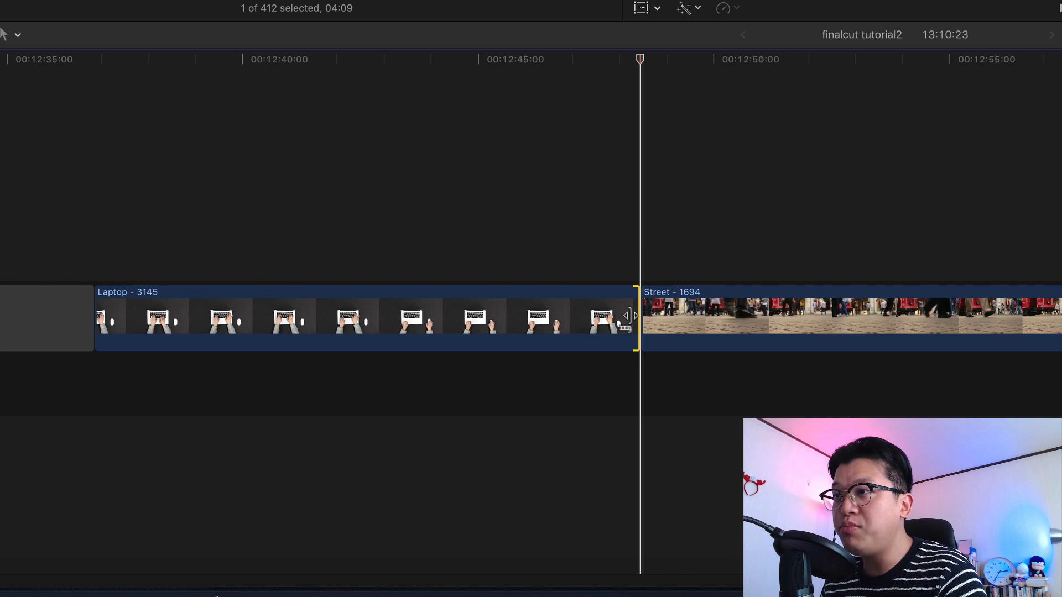
pyautogui.click(617, 239)
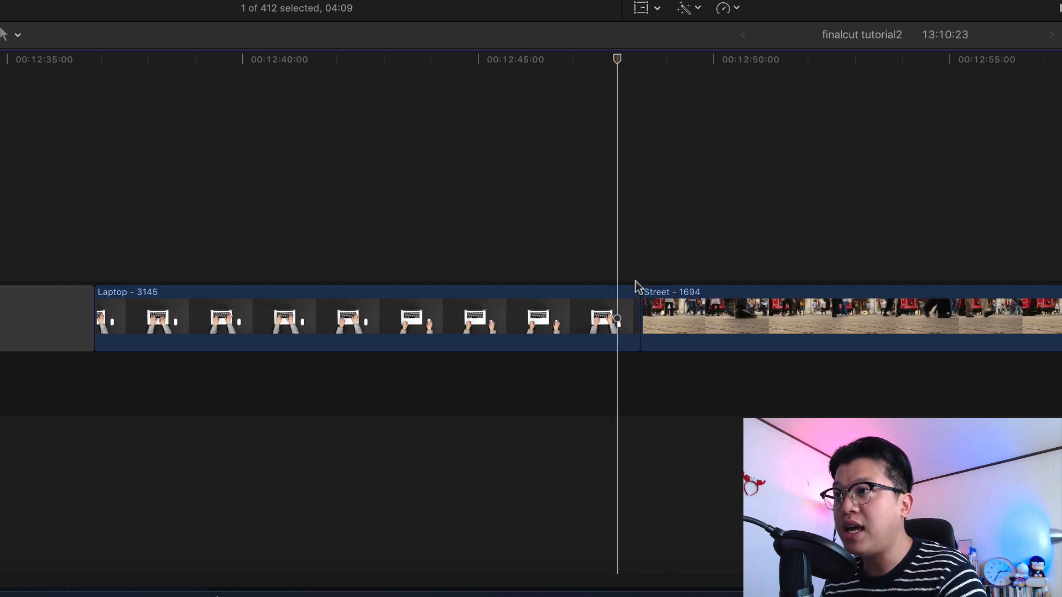
pyautogui.click(639, 318)
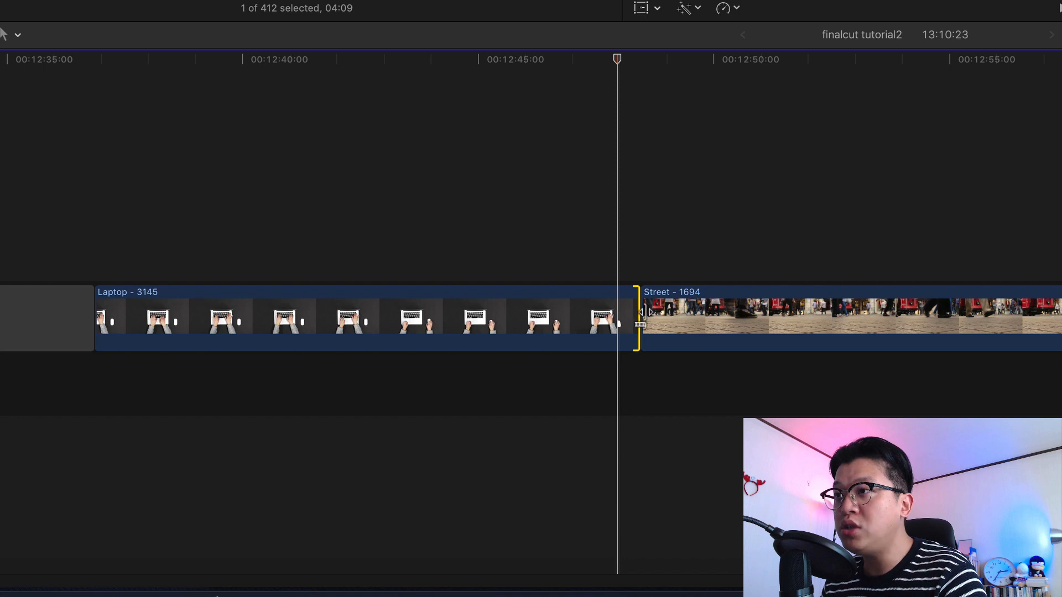
pyautogui.click(657, 313)
pyautogui.moveTo(642, 314); pyautogui.dragTo(716, 314)
pyautogui.click(691, 212)
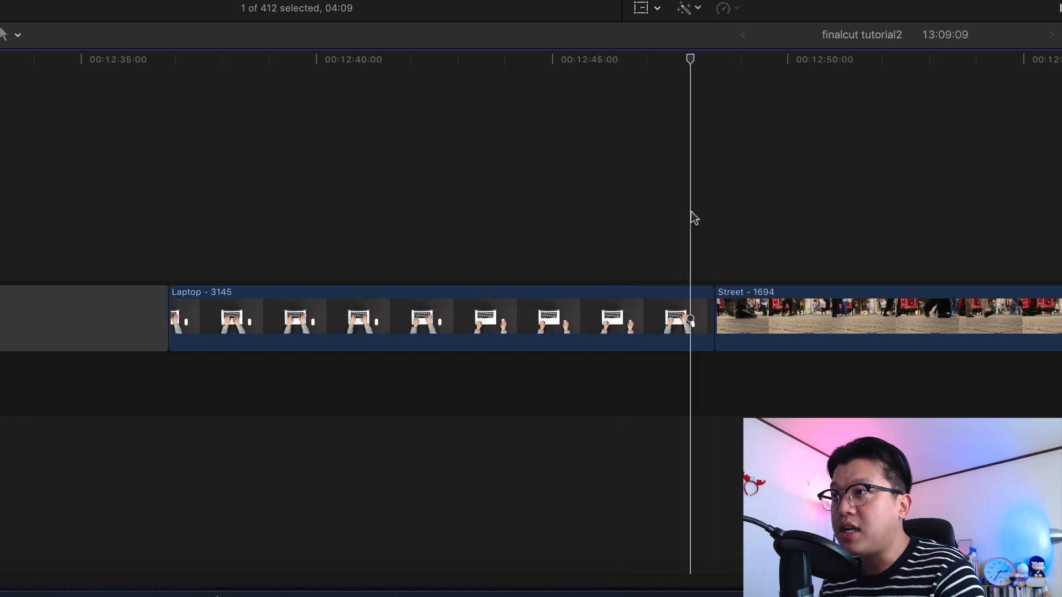
# Compare the trim pointers on the Laptop - 3145 end edge and the Street - 1694 start edge by selecting each side of the cut
pyautogui.click(710, 314)
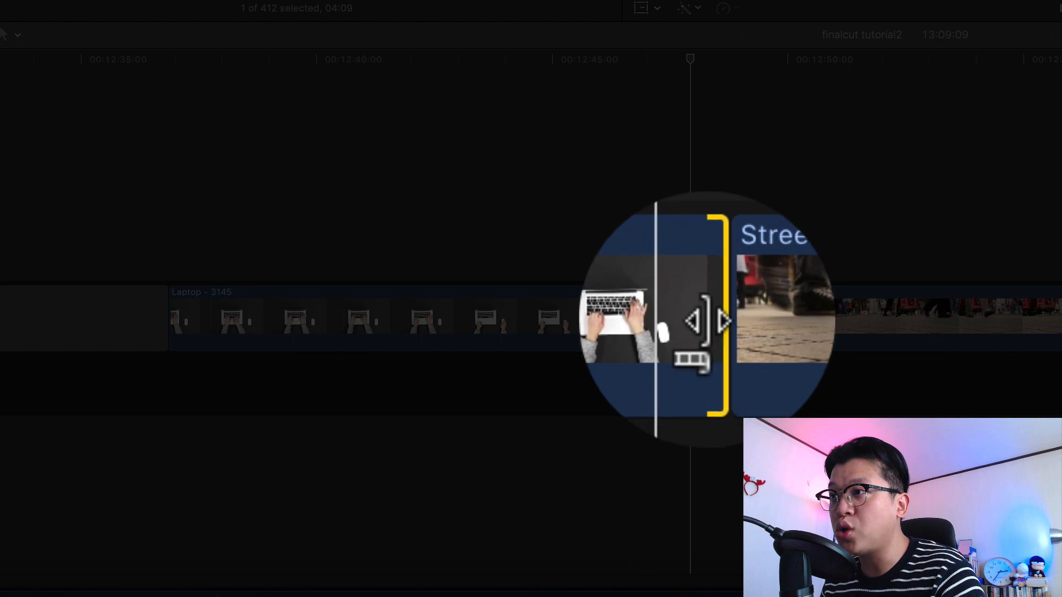
pyautogui.click(731, 317)
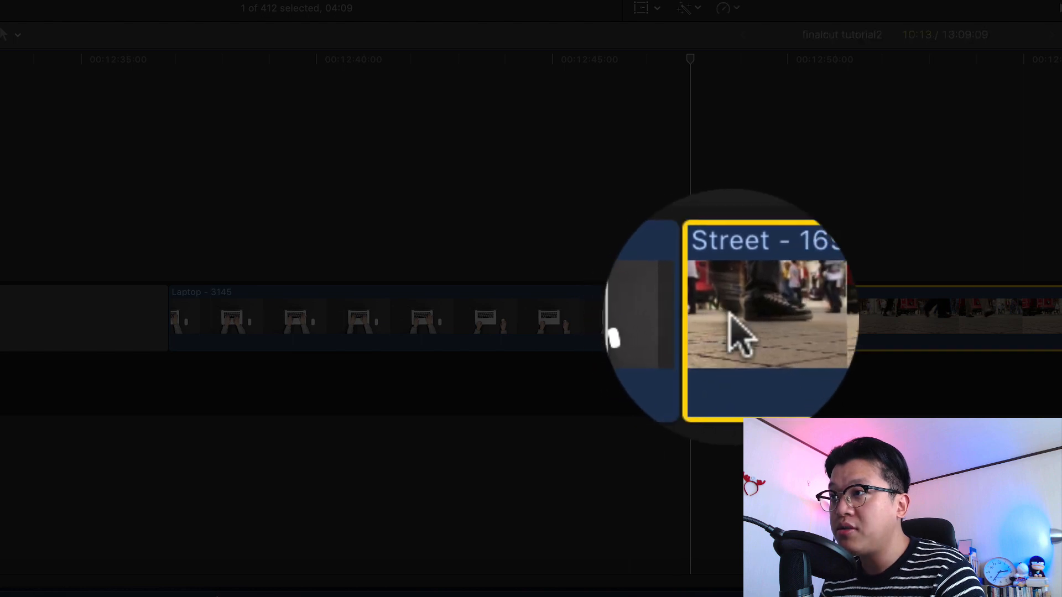
pyautogui.click(719, 322)
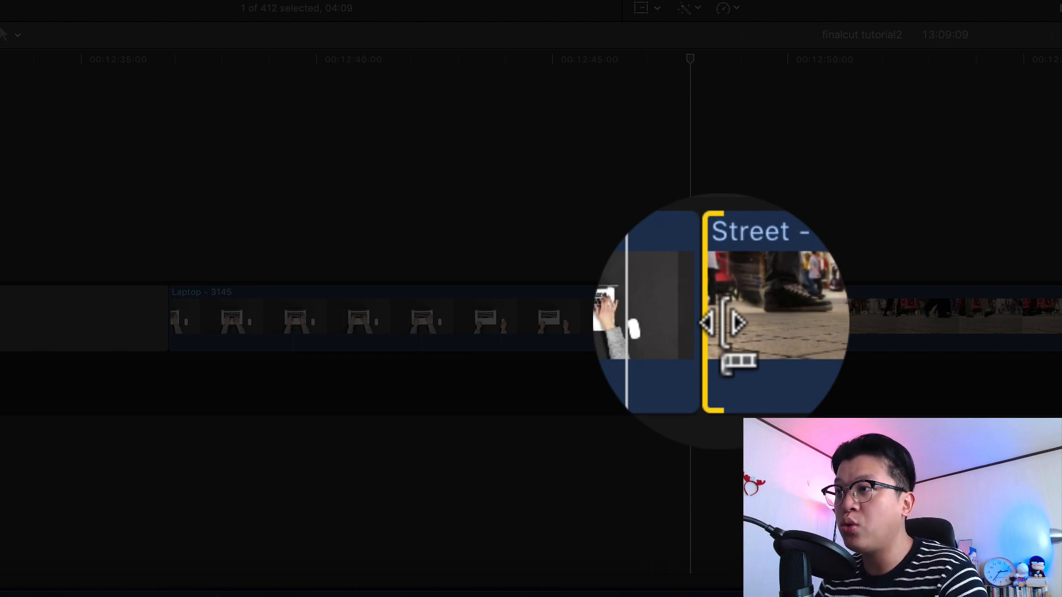
pyautogui.click(702, 325)
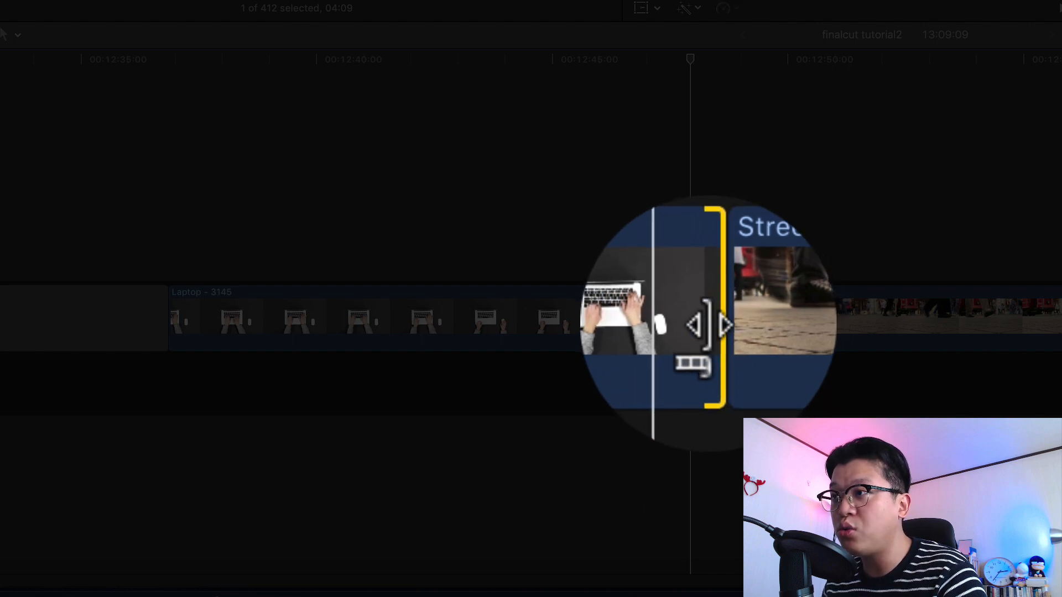
pyautogui.click(719, 324)
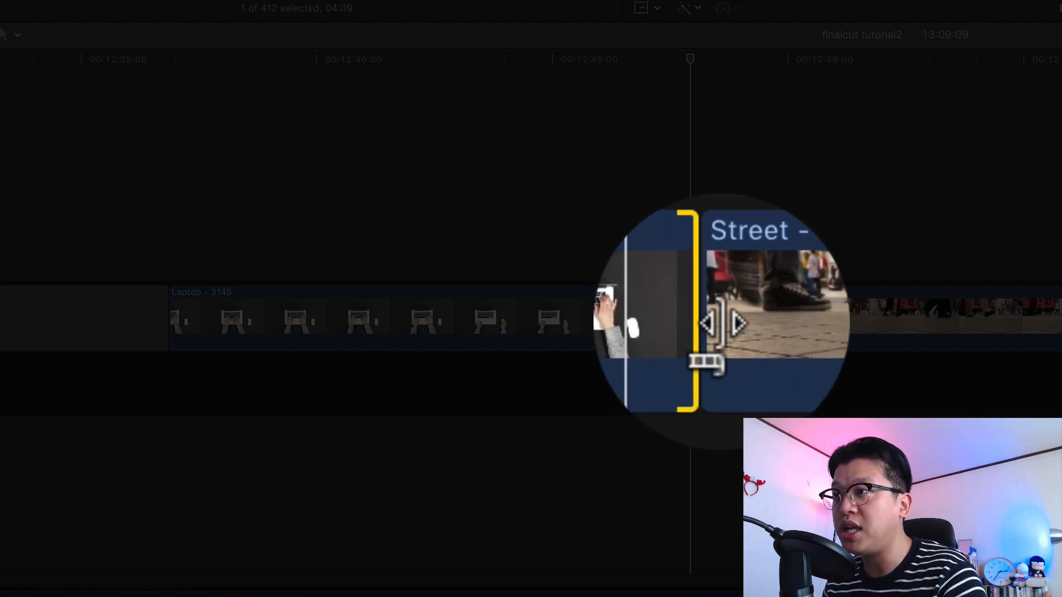
# Extend the end of the Laptop - 3145 clip by 15 frames to a length of 12:05
pyautogui.click(708, 326)
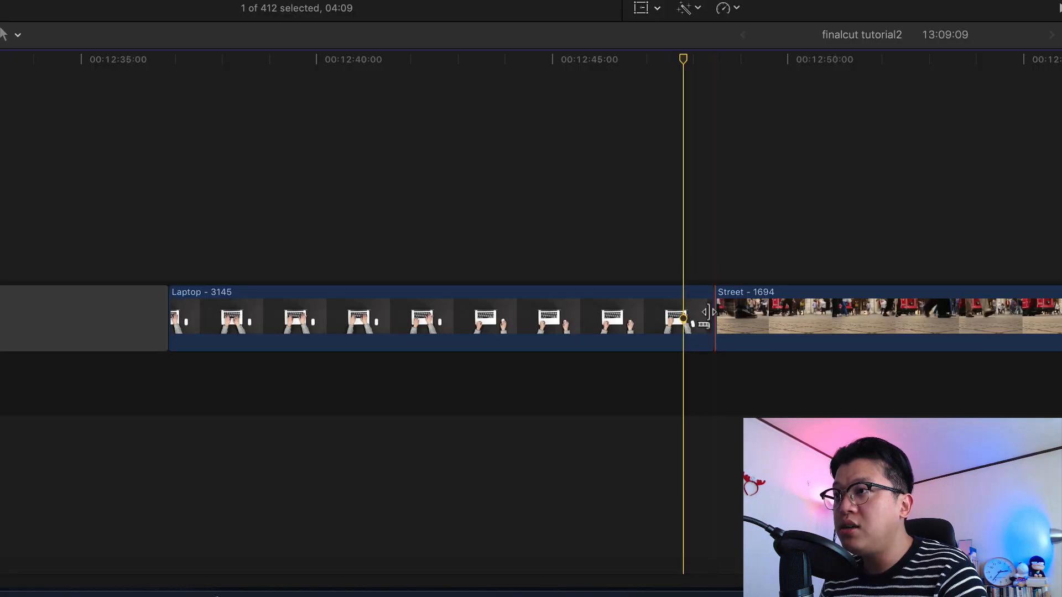
pyautogui.click(709, 312)
pyautogui.moveTo(709, 311); pyautogui.dragTo(740, 311)
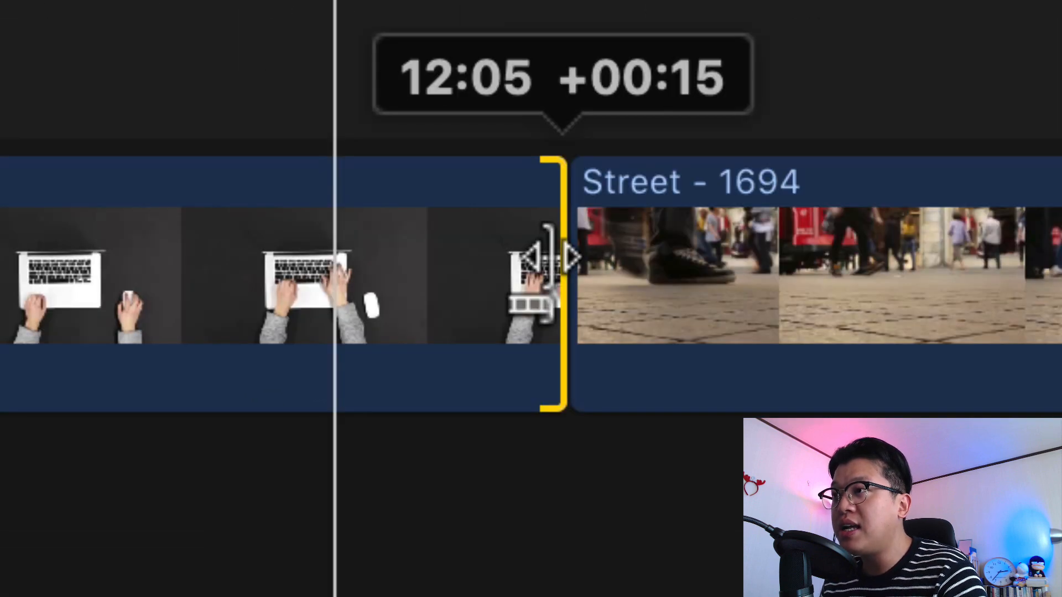
# Ripple-trim the end of the Laptop - 3145 clip to 10:22 and extend it by 23 frames to 11:21
pyautogui.moveTo(550, 257); pyautogui.dragTo(536, 257)
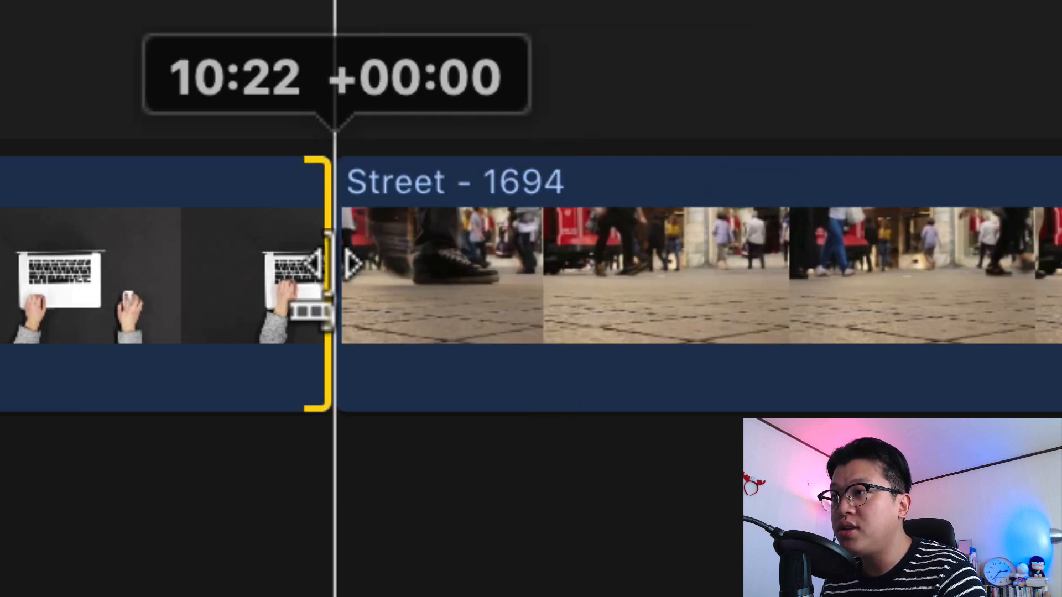
pyautogui.moveTo(332, 260); pyautogui.dragTo(486, 290)
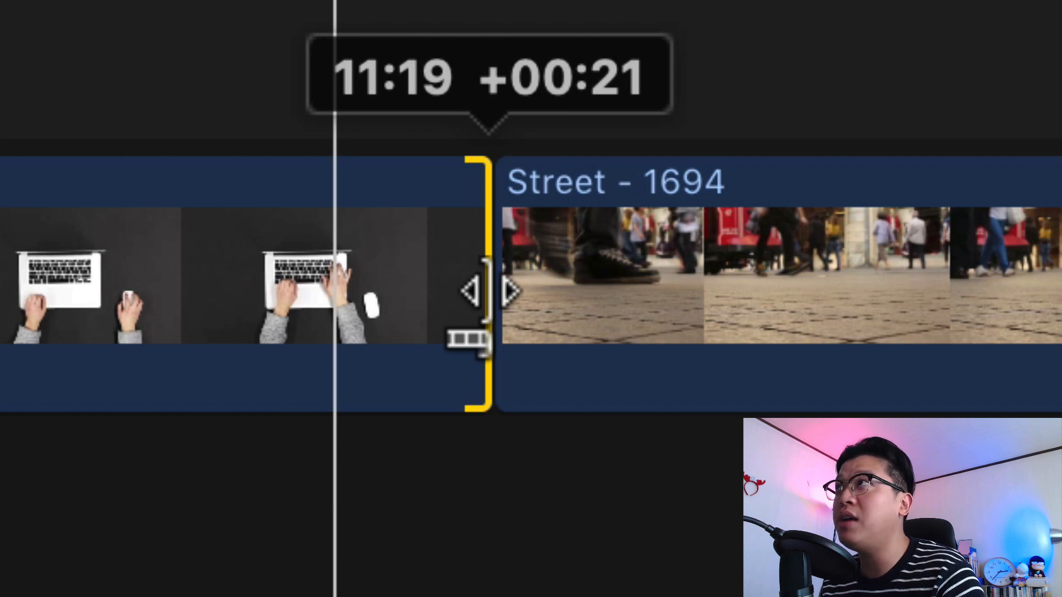
pyautogui.moveTo(489, 291)
pyautogui.mouseDown()
pyautogui.moveTo(511, 290)
pyautogui.moveTo(503, 288)
pyautogui.mouseUp()
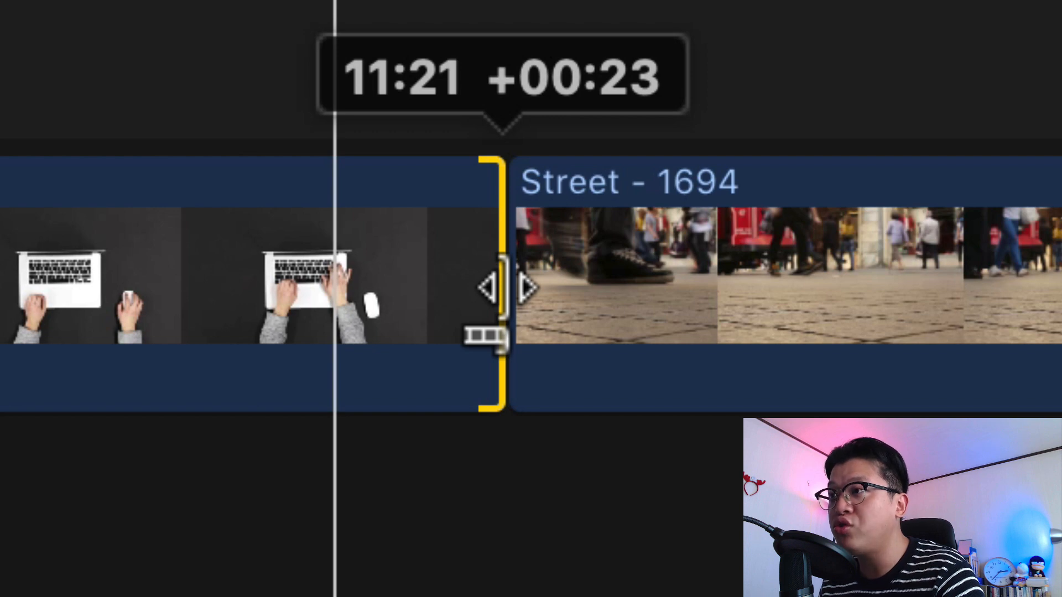
# Extend the start of the Street - 1694 clip by 10 frames to a length of 10:23
pyautogui.moveTo(503, 287); pyautogui.dragTo(458, 267)
pyautogui.click(523, 261)
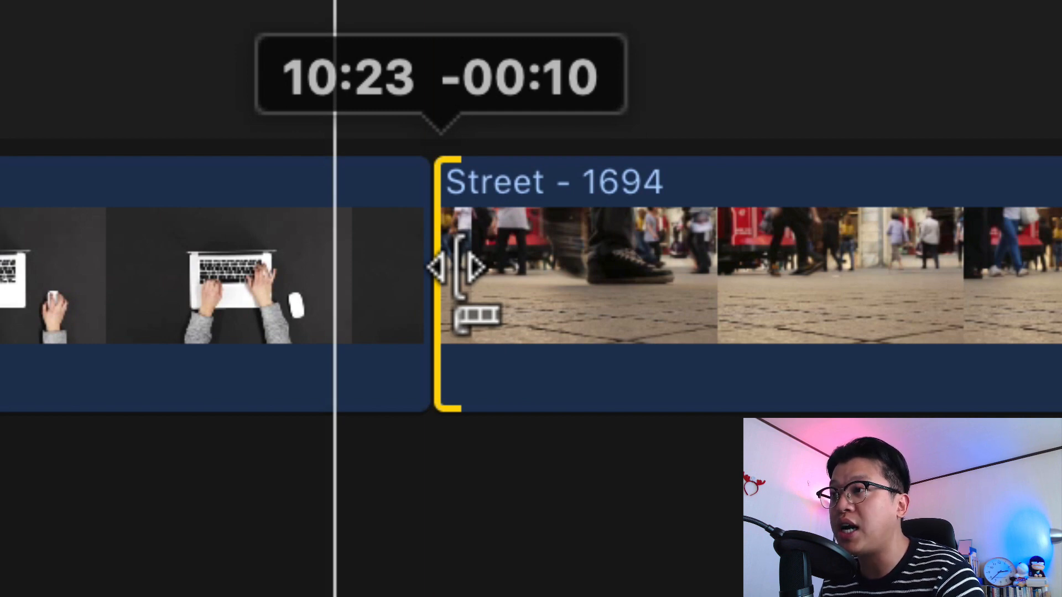
pyautogui.moveTo(457, 267); pyautogui.dragTo(459, 267)
pyautogui.click(472, 4)
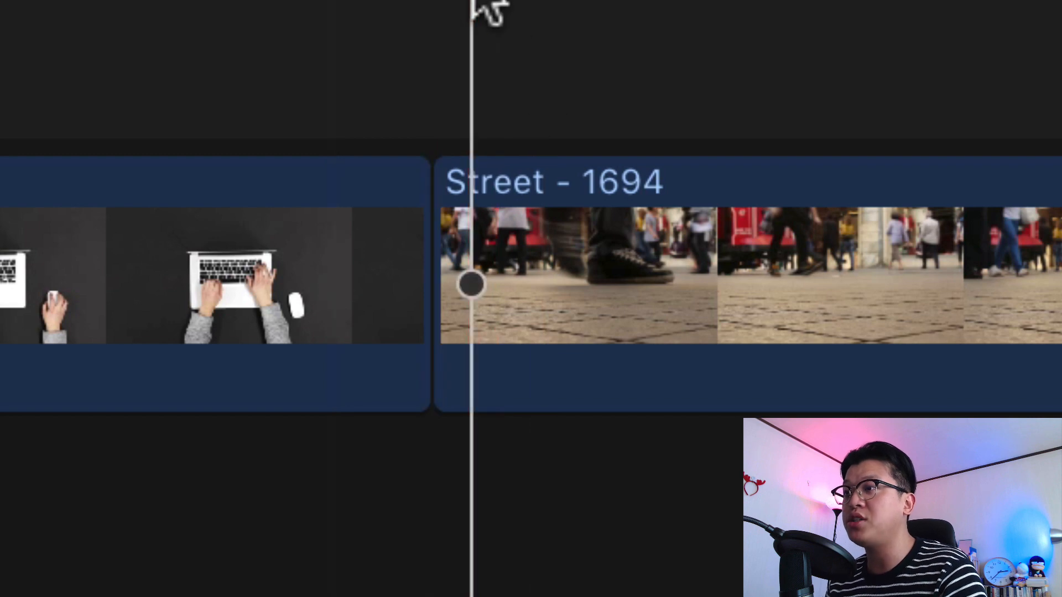
# Extend the start of the Street - 1694 clip by a further 01:04 to a length of 12:03
pyautogui.click(458, 301)
pyautogui.moveTo(458, 301); pyautogui.dragTo(0, 313)
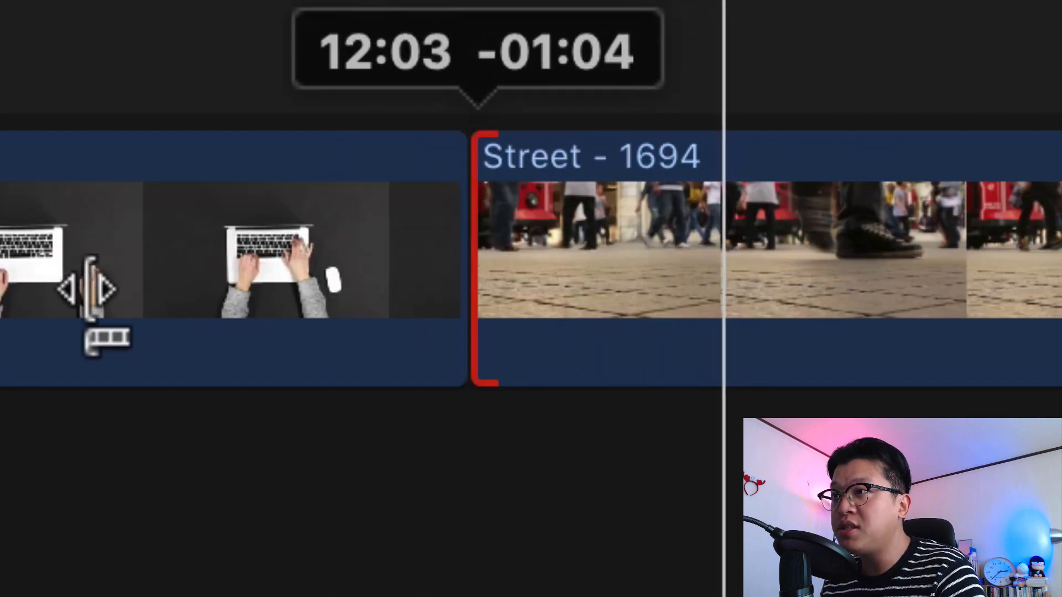
pyautogui.moveTo(91, 288); pyautogui.dragTo(481, 201)
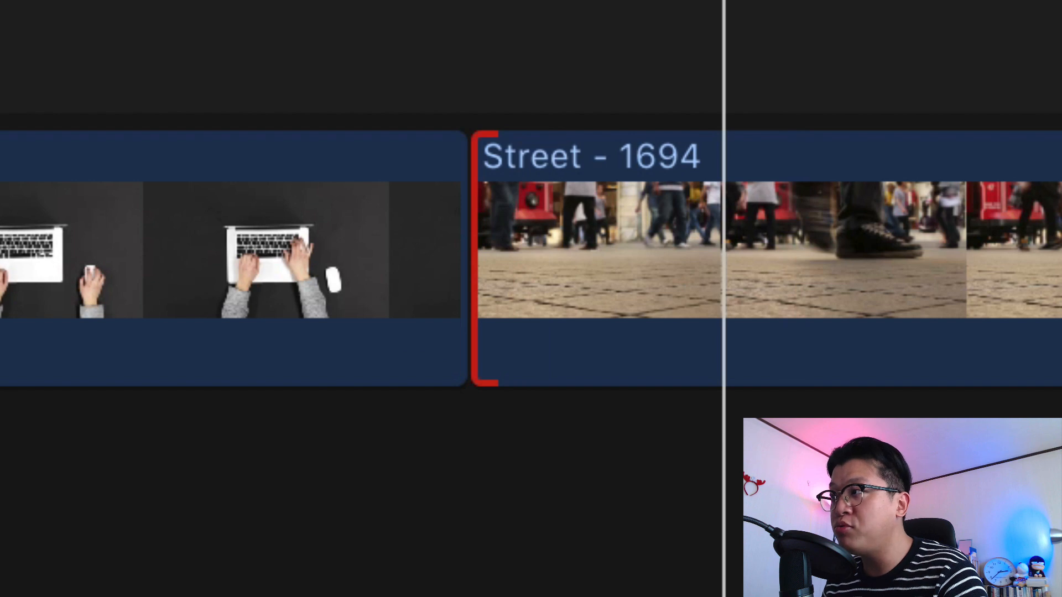
# Try to extend the Street - 1694 start edge beyond its available media and lengthen the end of Laptop - 3145 slightly
pyautogui.moveTo(493, 256); pyautogui.dragTo(398, 280)
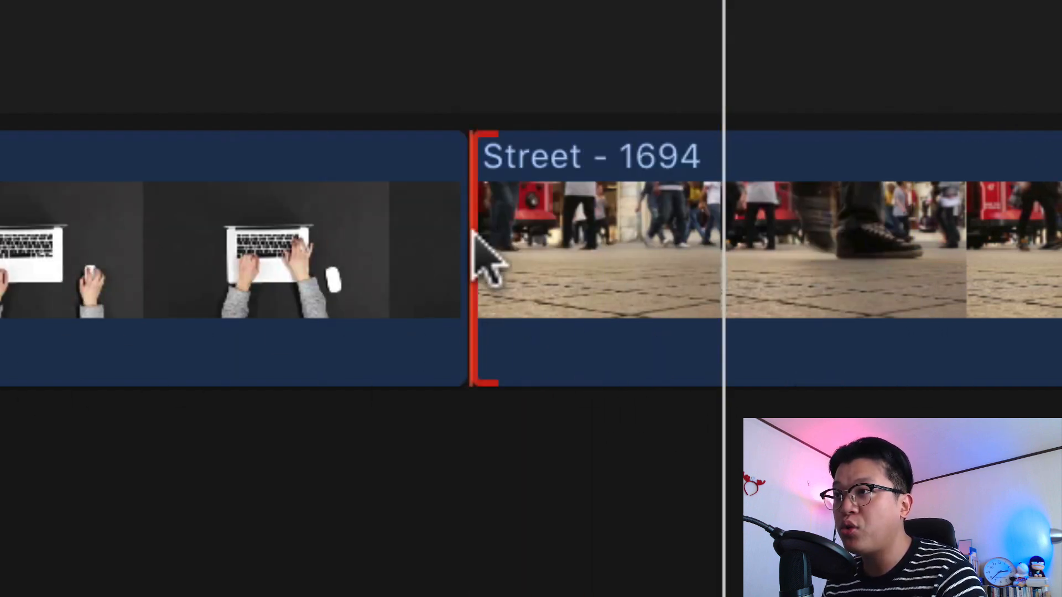
pyautogui.moveTo(486, 230); pyautogui.dragTo(457, 277)
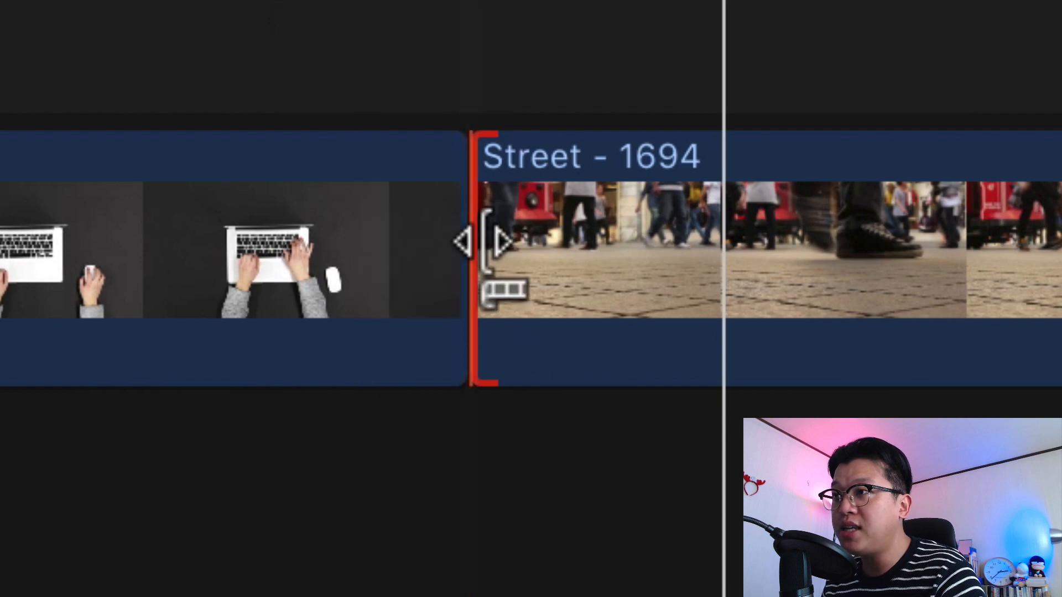
pyautogui.moveTo(476, 239); pyautogui.dragTo(560, 348)
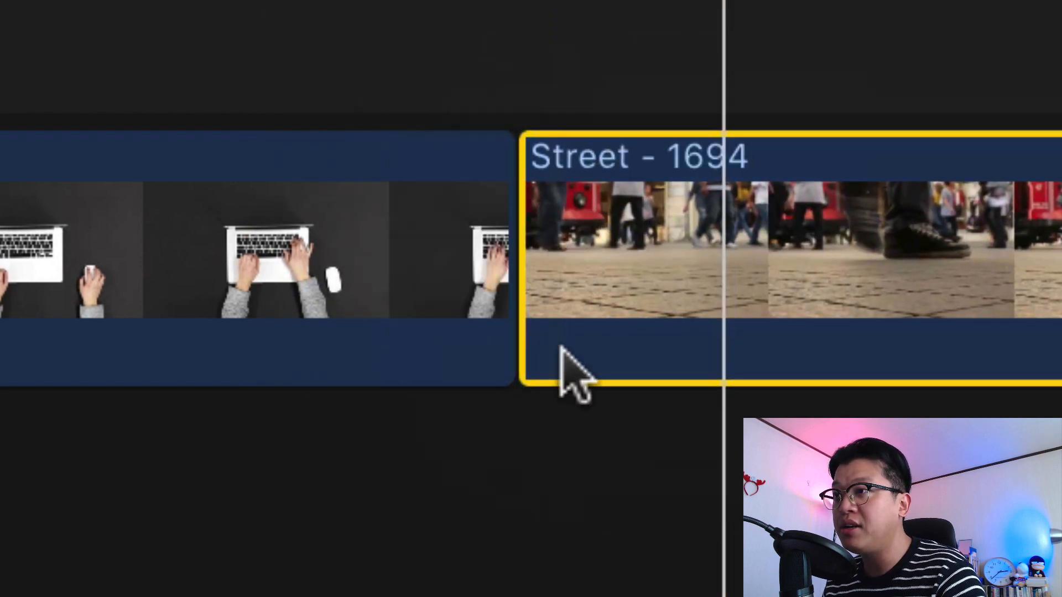
pyautogui.moveTo(540, 254); pyautogui.dragTo(467, 250)
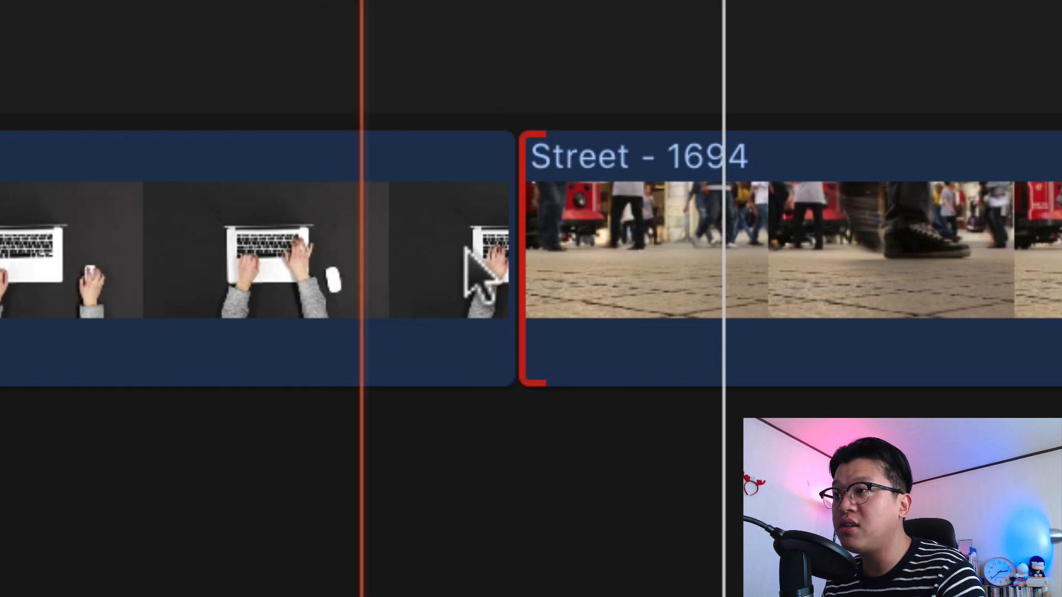
pyautogui.moveTo(540, 230); pyautogui.dragTo(432, 320)
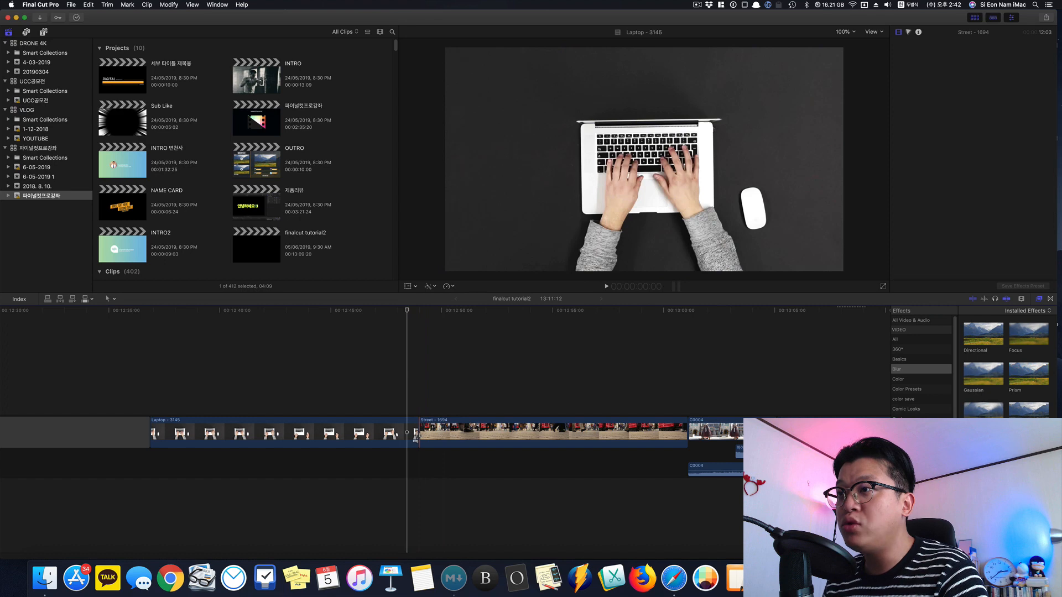
# Extend the end of the Laptop - 3145 clip to a length of 13:20 and select the whole clip
pyautogui.moveTo(420, 434); pyautogui.dragTo(456, 434)
pyautogui.click(398, 434)
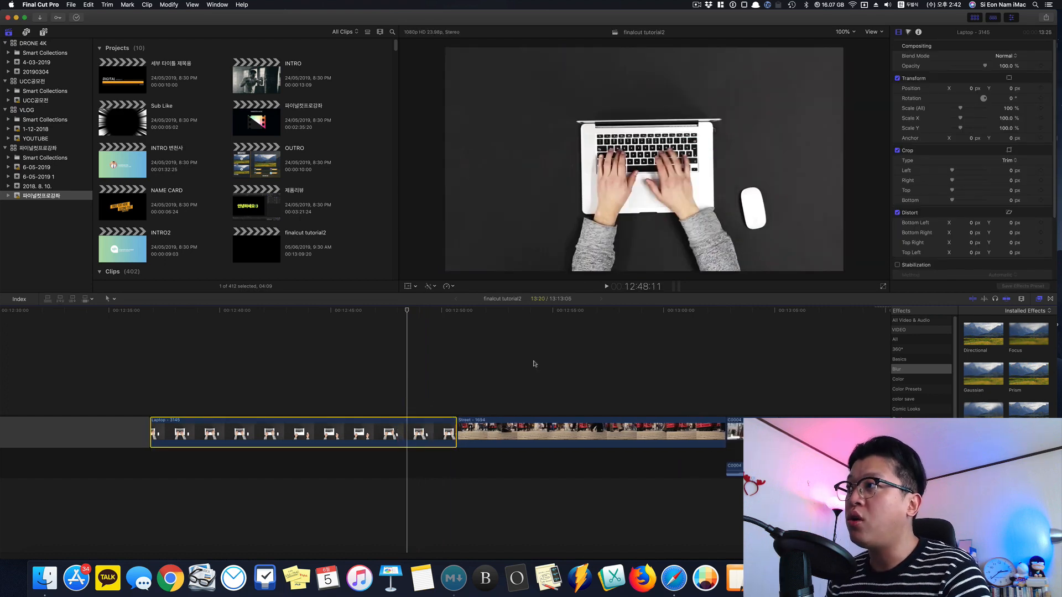
pyautogui.click(644, 287)
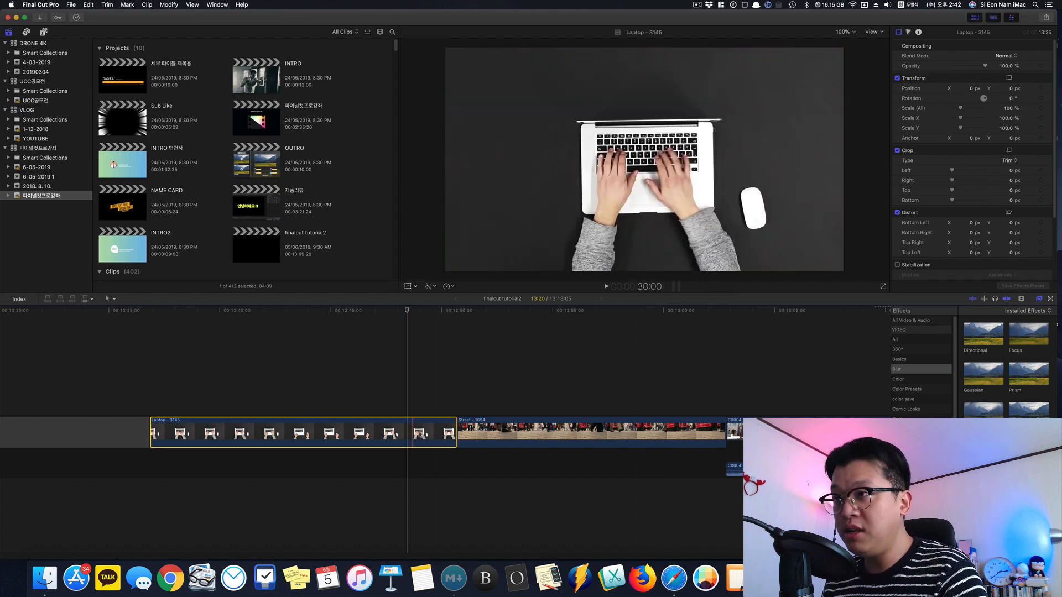
# Change the duration of the selected Laptop - 3145 clip to 10:00
pyautogui.click(164, 5)
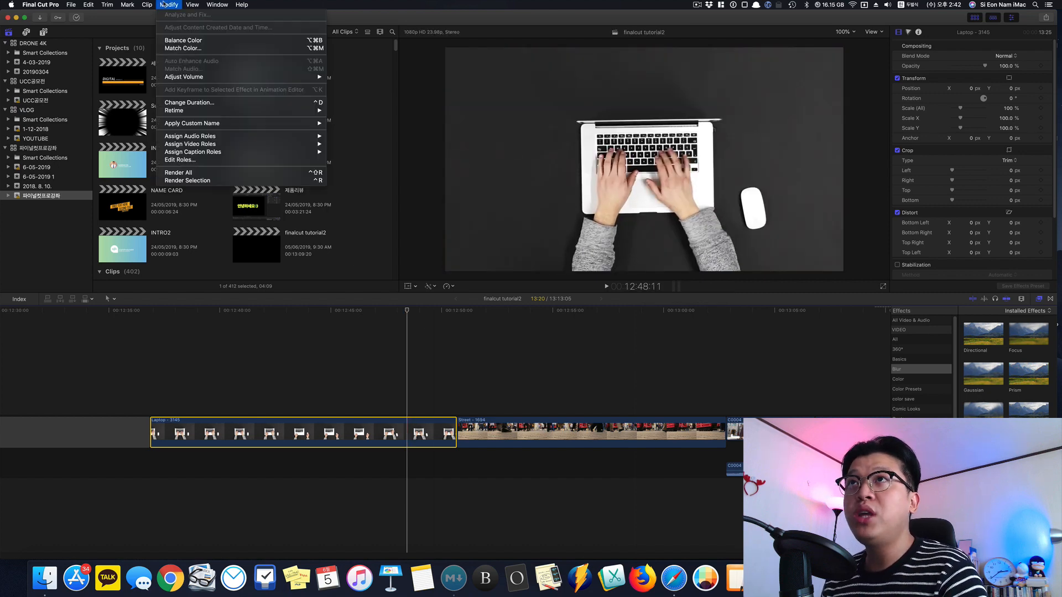
pyautogui.click(216, 105)
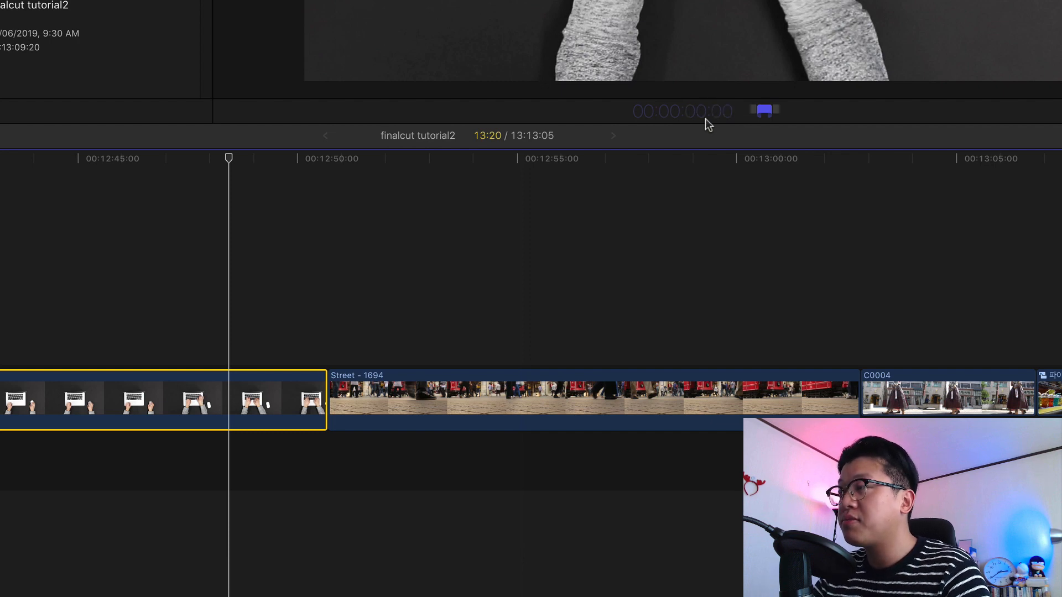
pyautogui.write('10:00')
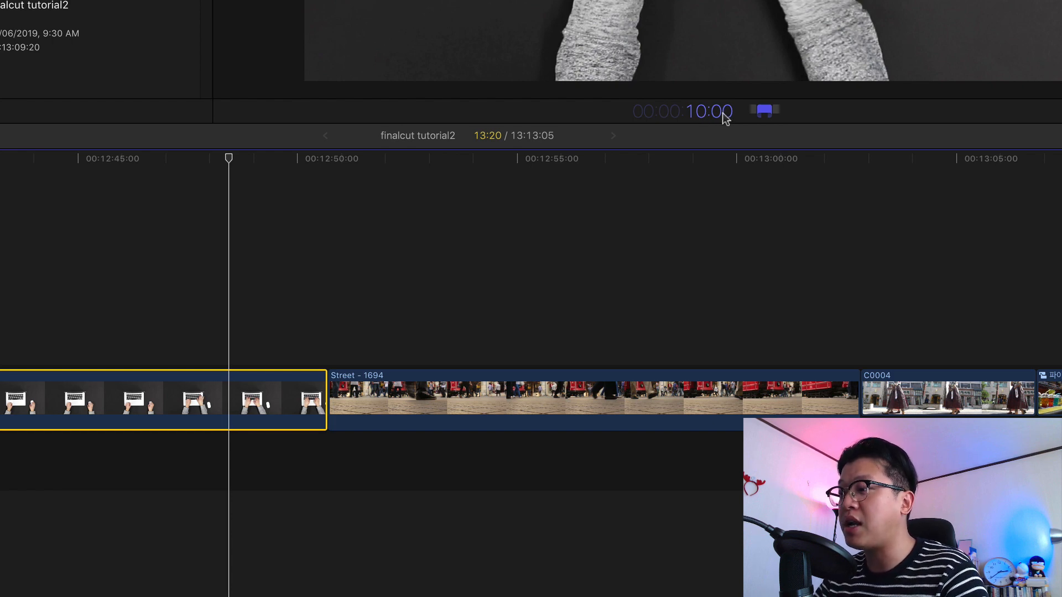
pyautogui.press('Return')
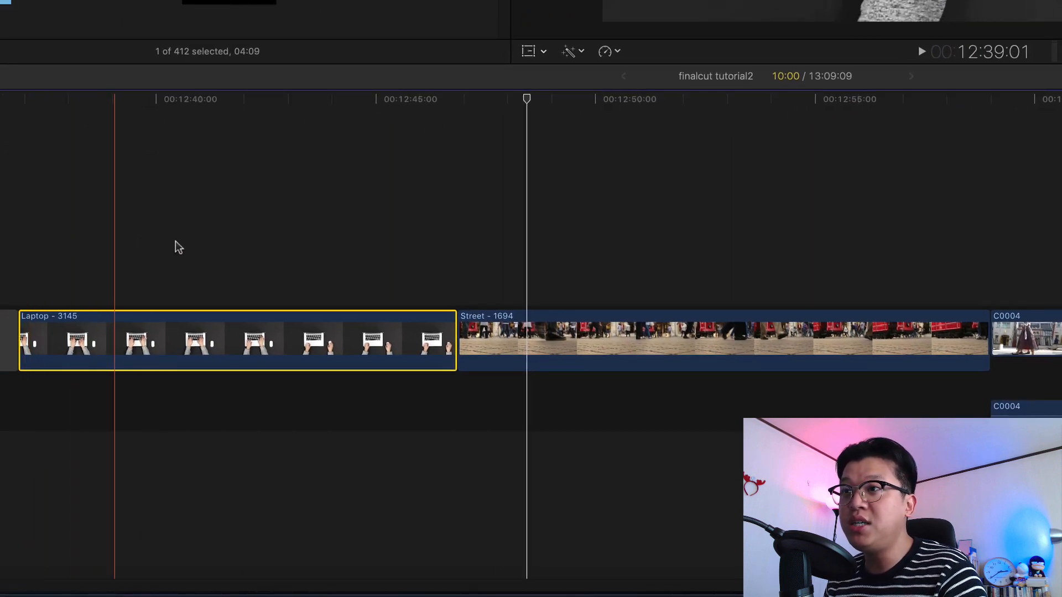
# Reselect the Laptop - 3145 clip and change its duration to 15:12
pyautogui.click(401, 240)
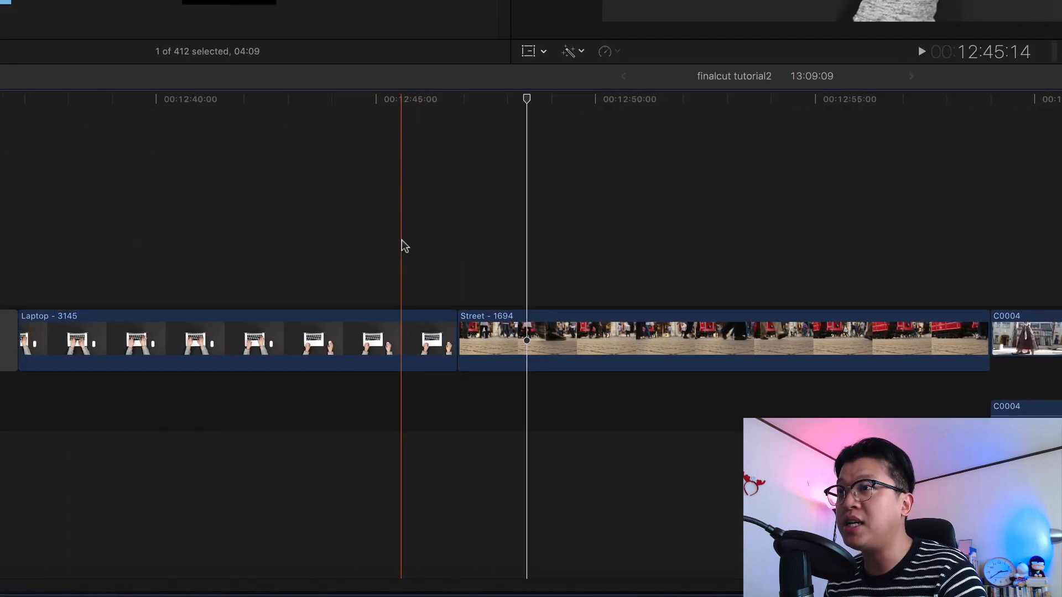
pyautogui.click(397, 314)
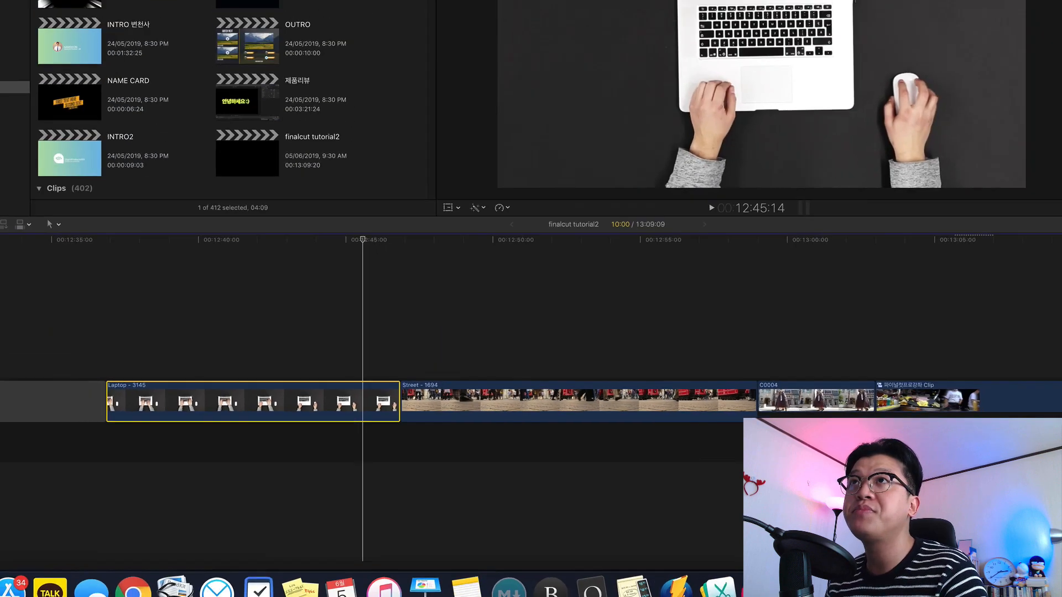
pyautogui.click(169, 4)
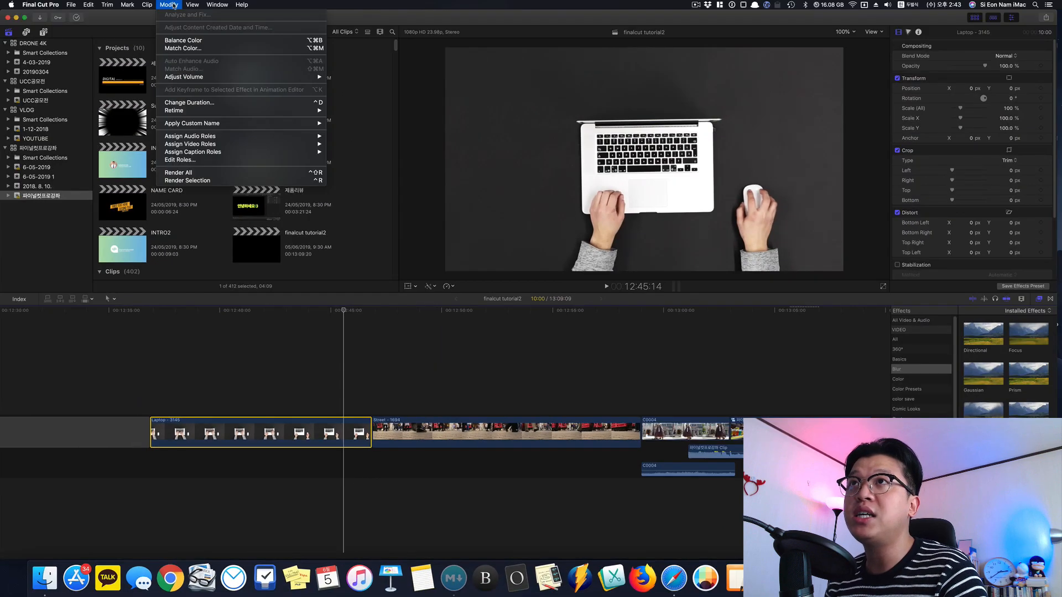
pyautogui.click(196, 103)
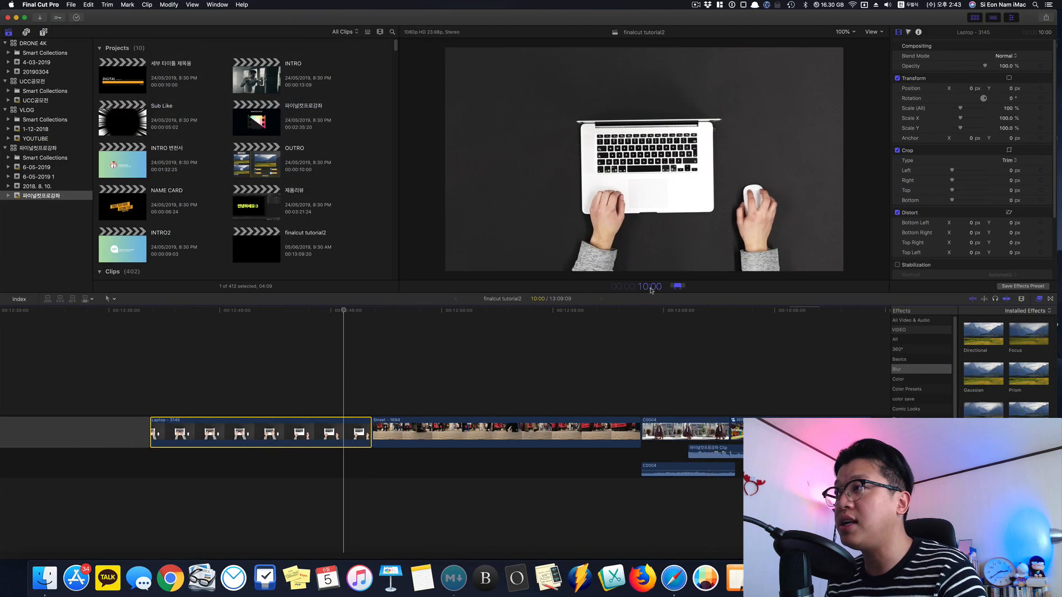
pyautogui.write('15')
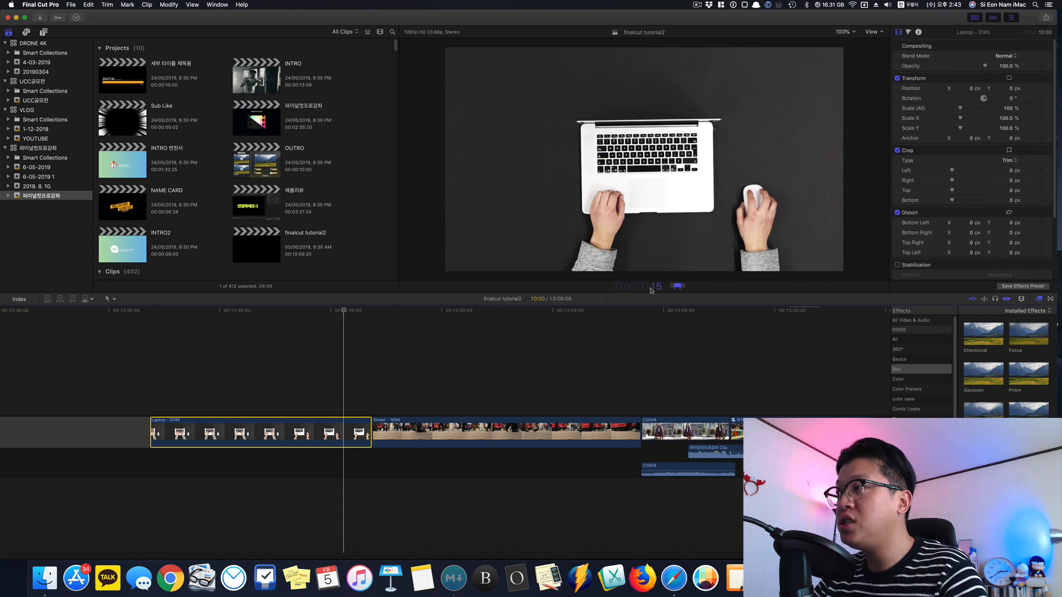
pyautogui.write('12')
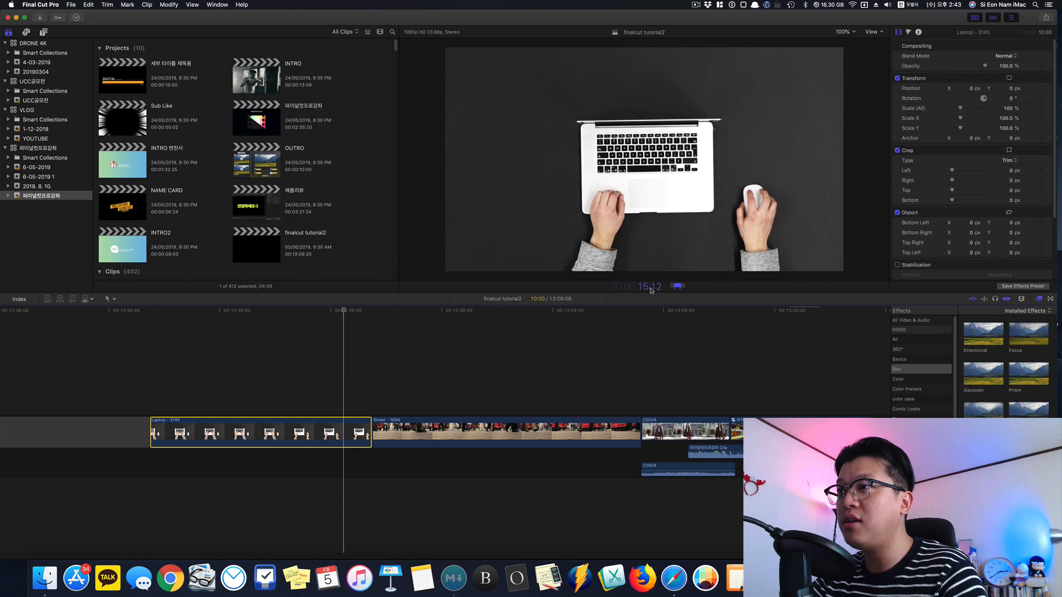
pyautogui.press('Return')
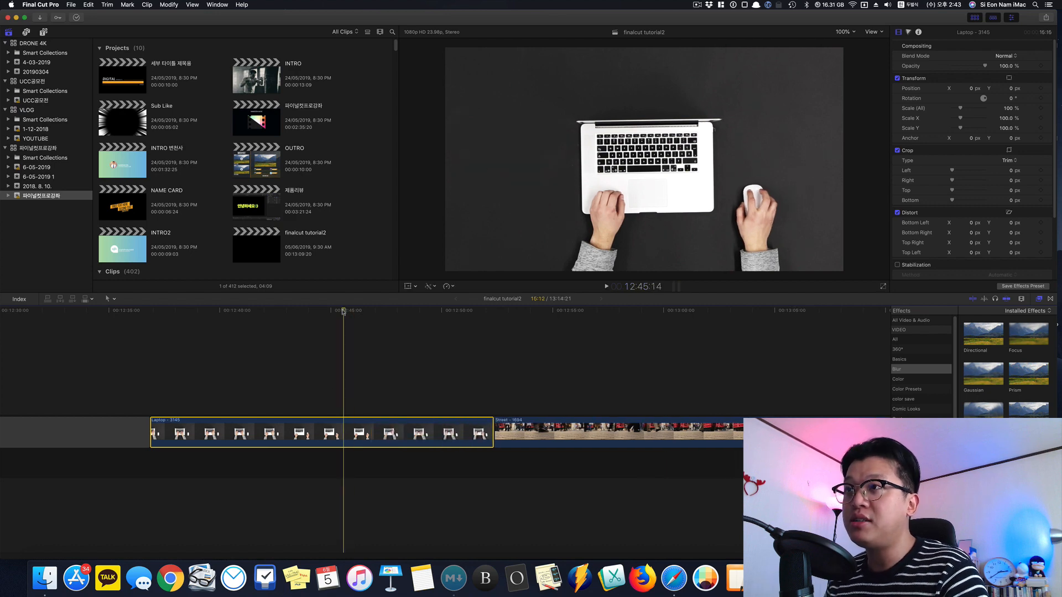
# Play part of the Laptop - 3145 clip and try a duration change to 10:00
pyautogui.press('space')
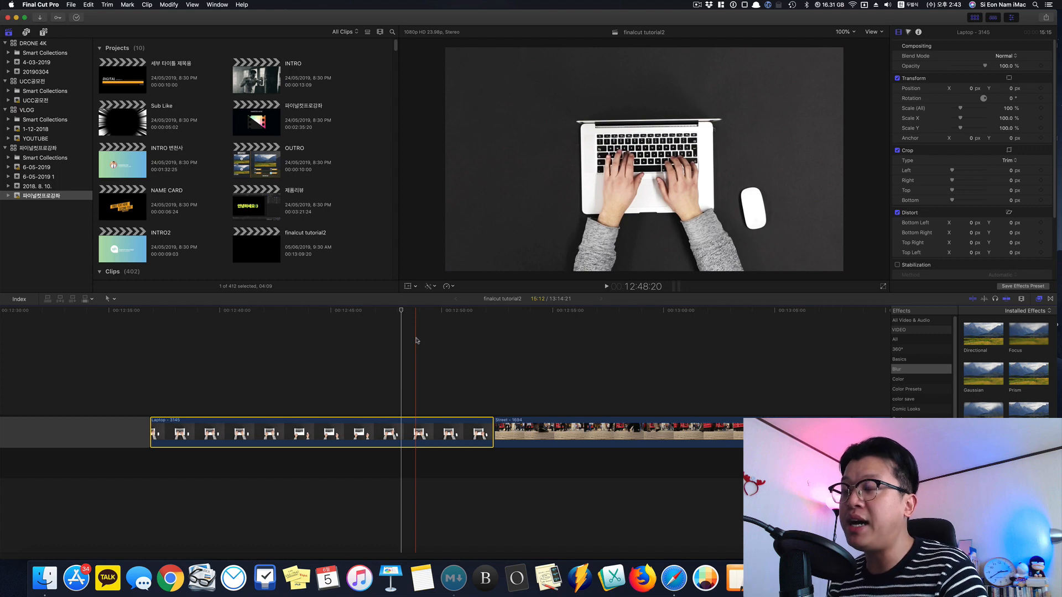
pyautogui.hotkey('ctrl', 'd')
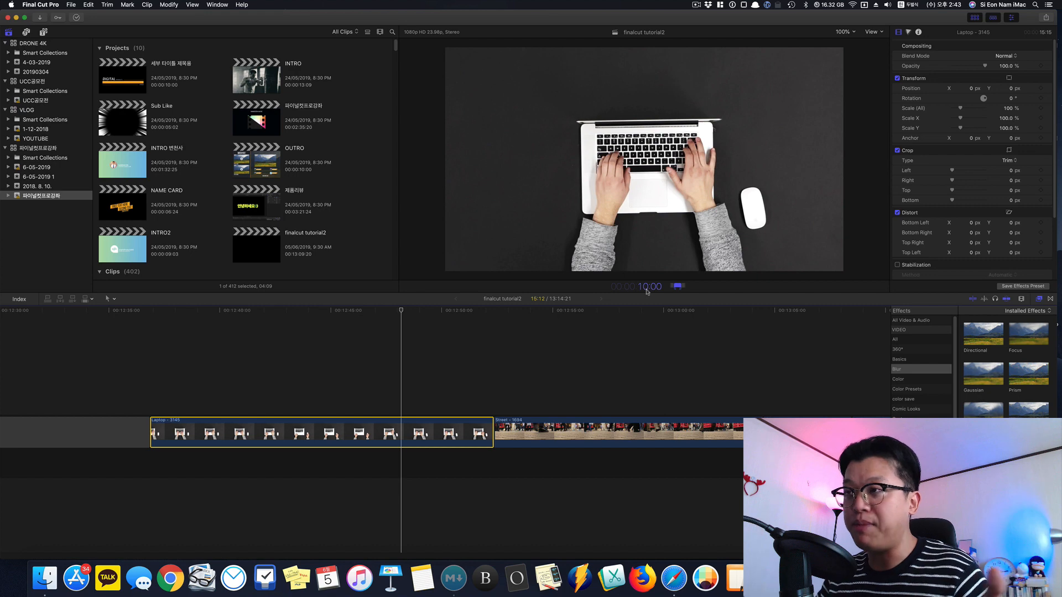
pyautogui.click(429, 381)
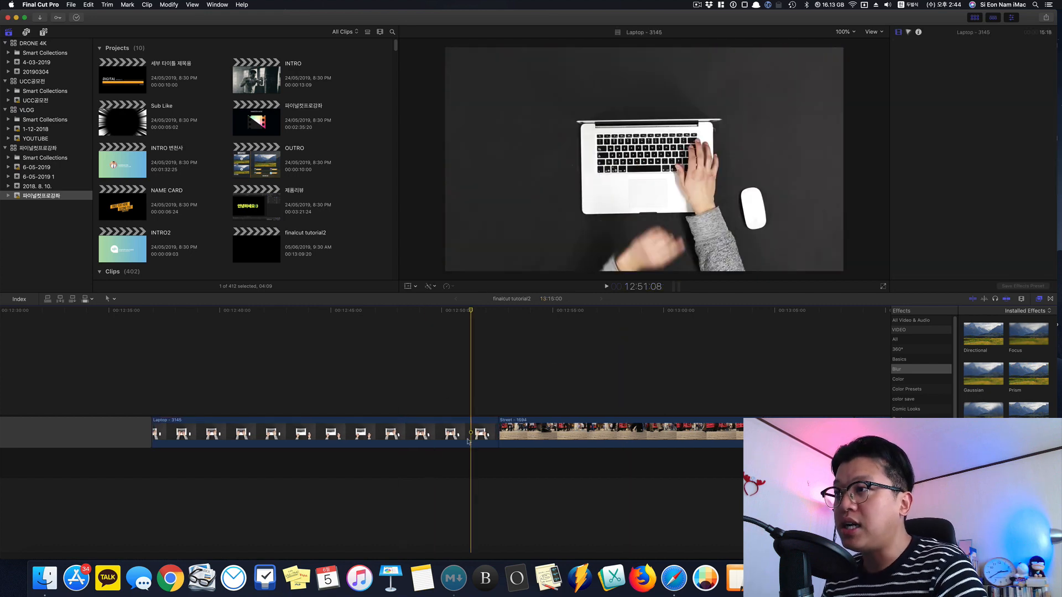
# Extend the end of the Laptop - 3145 clip by a few frames and place the playhead inside the clip
pyautogui.click(470, 436)
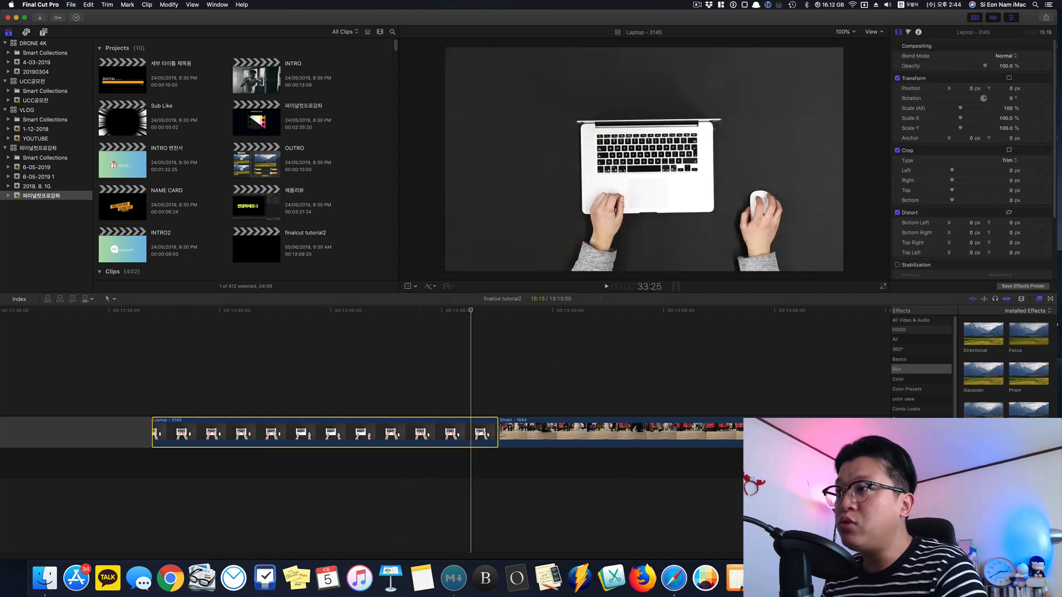
pyautogui.moveTo(496, 434)
pyautogui.mouseDown()
pyautogui.moveTo(509, 434)
pyautogui.moveTo(466, 436)
pyautogui.moveTo(500, 434)
pyautogui.mouseUp()
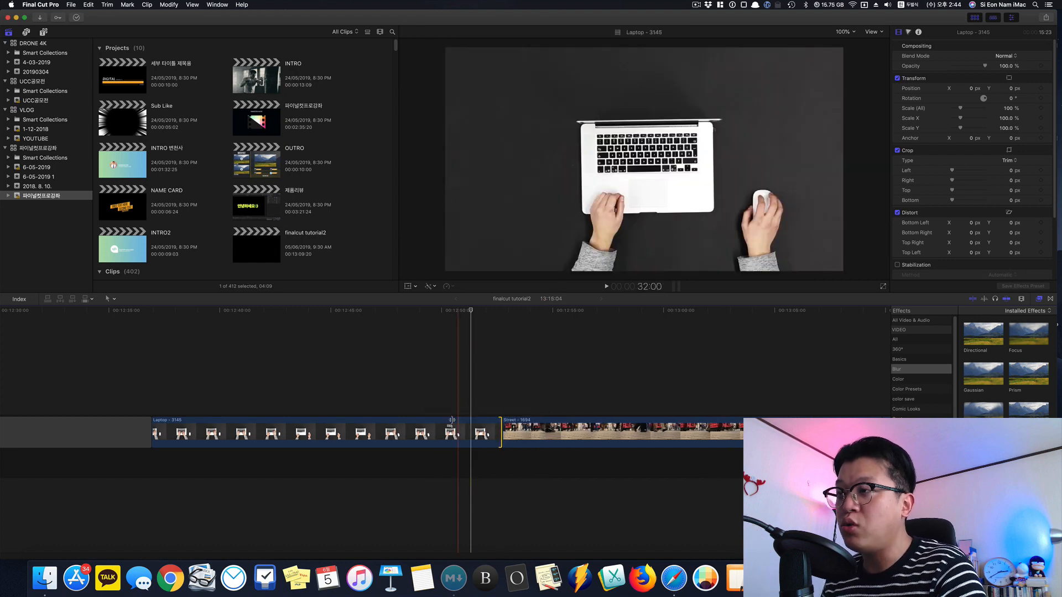
pyautogui.click(442, 434)
# Select the end edge of the Laptop - 3145 clip and nudge it earlier one frame at a time
pyautogui.click(498, 432)
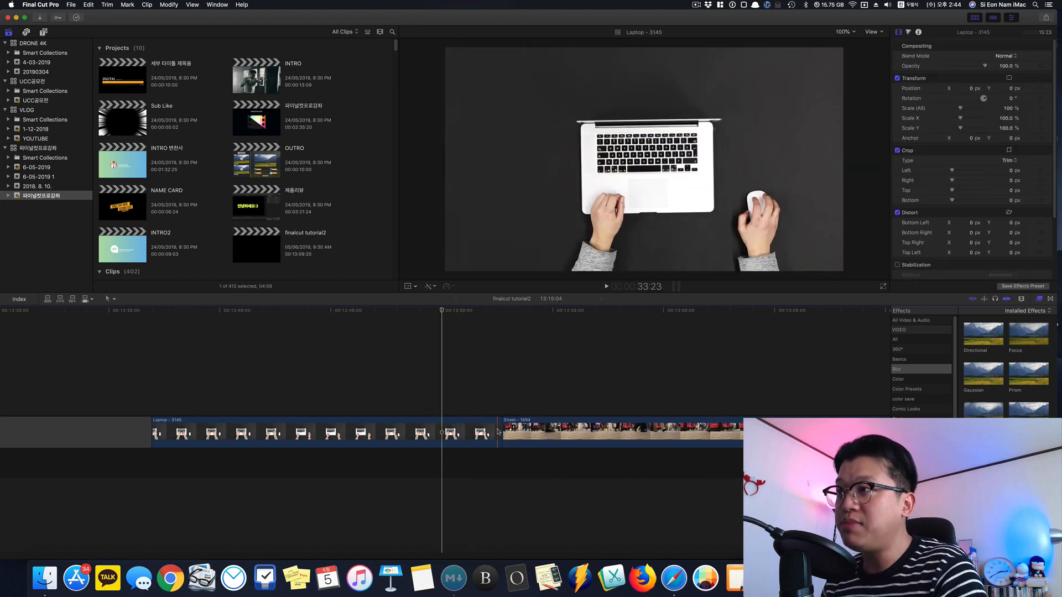
pyautogui.click(498, 431)
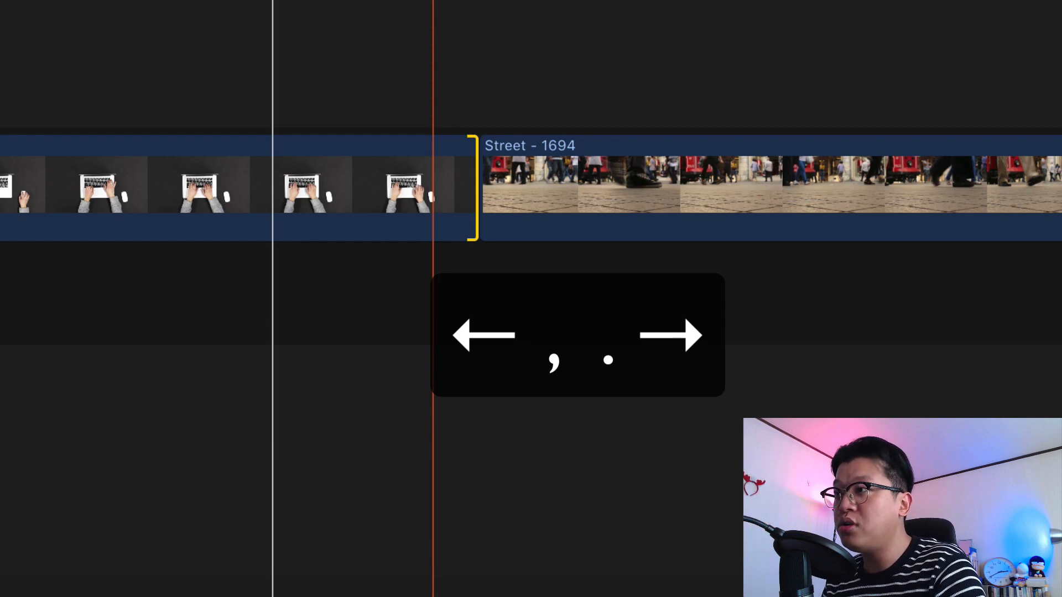
pyautogui.press(',')
pyautogui.press(',')
pyautogui.press(',')
pyautogui.press(',')
pyautogui.press(',')
pyautogui.press(',')
pyautogui.press(',')
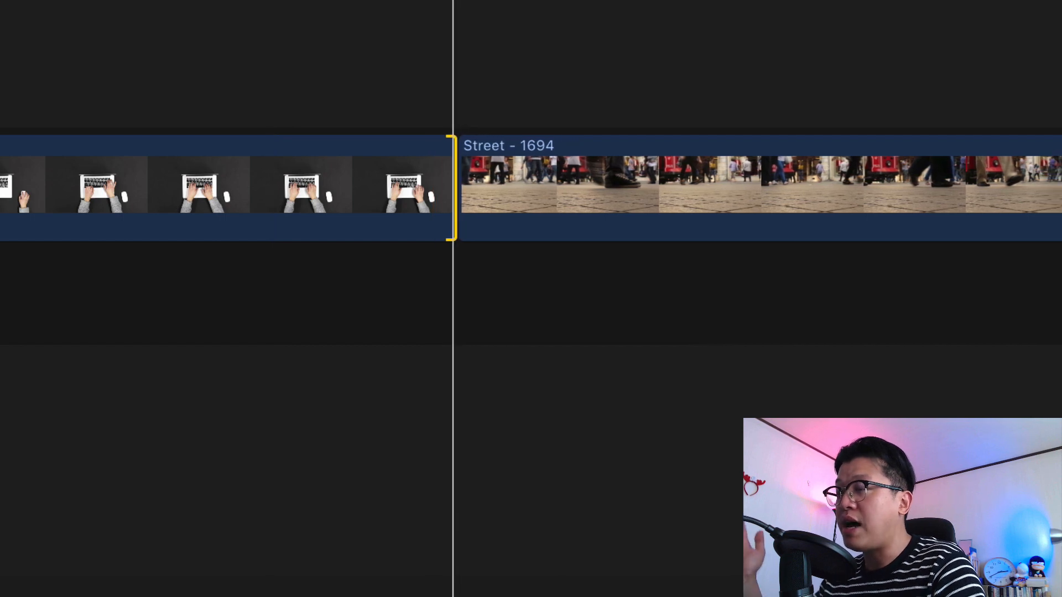
pyautogui.press(',')
pyautogui.press(',')
pyautogui.press(',')
pyautogui.press(',')
pyautogui.press(',')
pyautogui.press(',')
pyautogui.press(',')
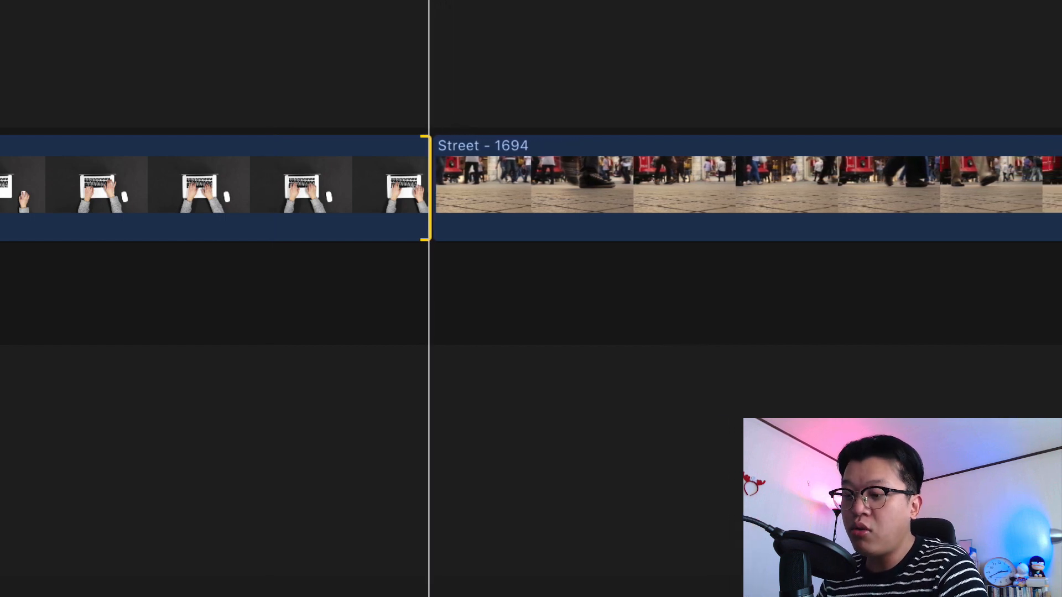
# Nudge the selected end edge of the Laptop - 3145 clip later one frame at a time
pyautogui.press('.')
pyautogui.press('.')
pyautogui.press('.')
pyautogui.press('.')
pyautogui.press('.')
pyautogui.press('.')
pyautogui.press('.')
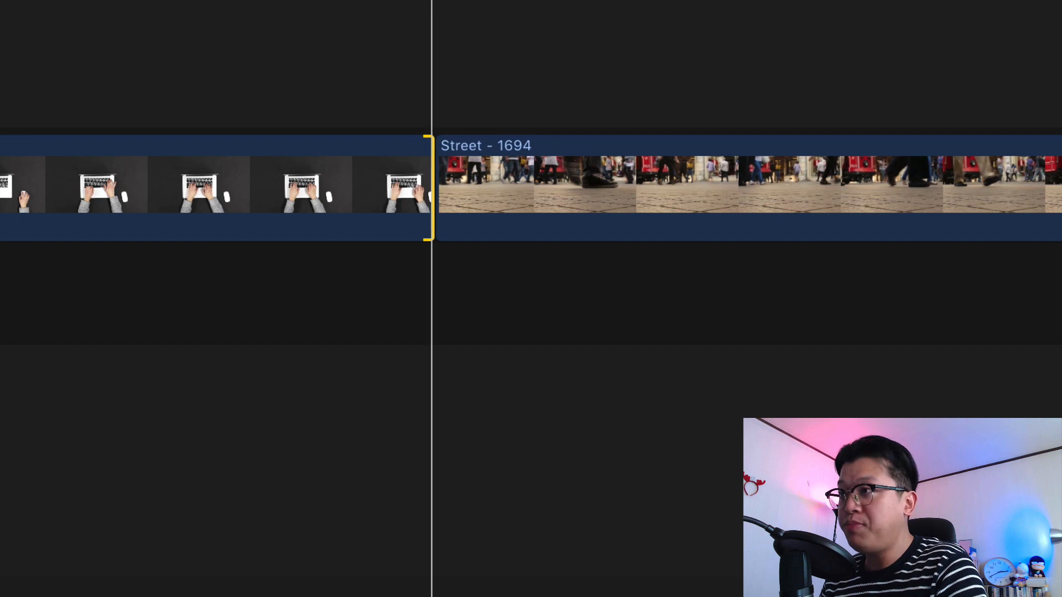
# Extend the end edge of the Laptop - 3145 clip further with a long run of single-frame nudges
pyautogui.press('.')
pyautogui.press('.')
pyautogui.press('.')
pyautogui.press('.')
pyautogui.press('.')
pyautogui.press('.')
pyautogui.press('.')
pyautogui.press('.')
pyautogui.press('.')
pyautogui.press('.')
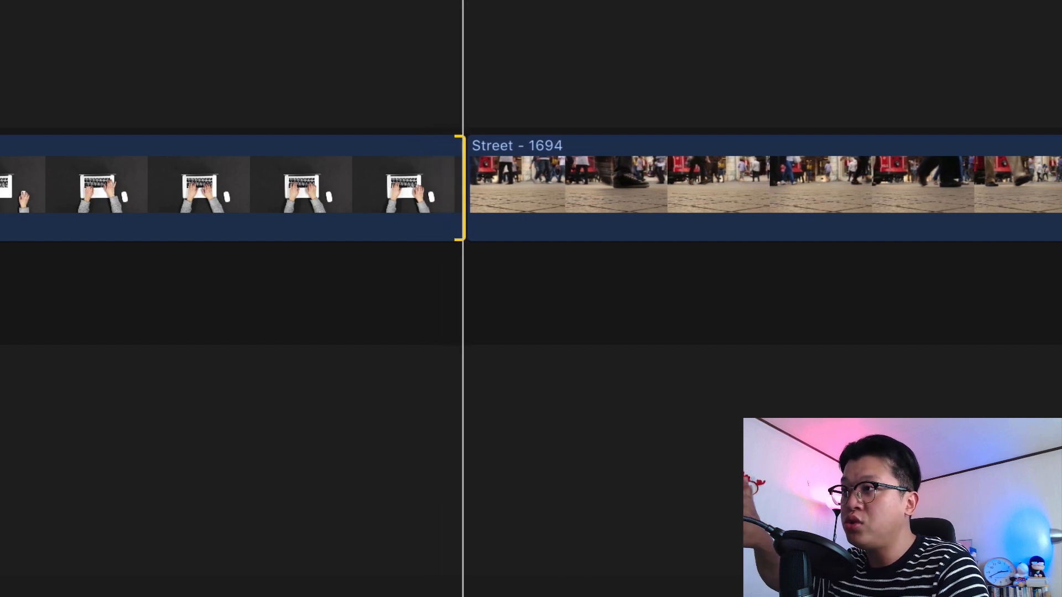
pyautogui.press('.')
pyautogui.press('.')
pyautogui.press('.')
pyautogui.press('.')
pyautogui.press('.')
pyautogui.press('.')
pyautogui.press('.')
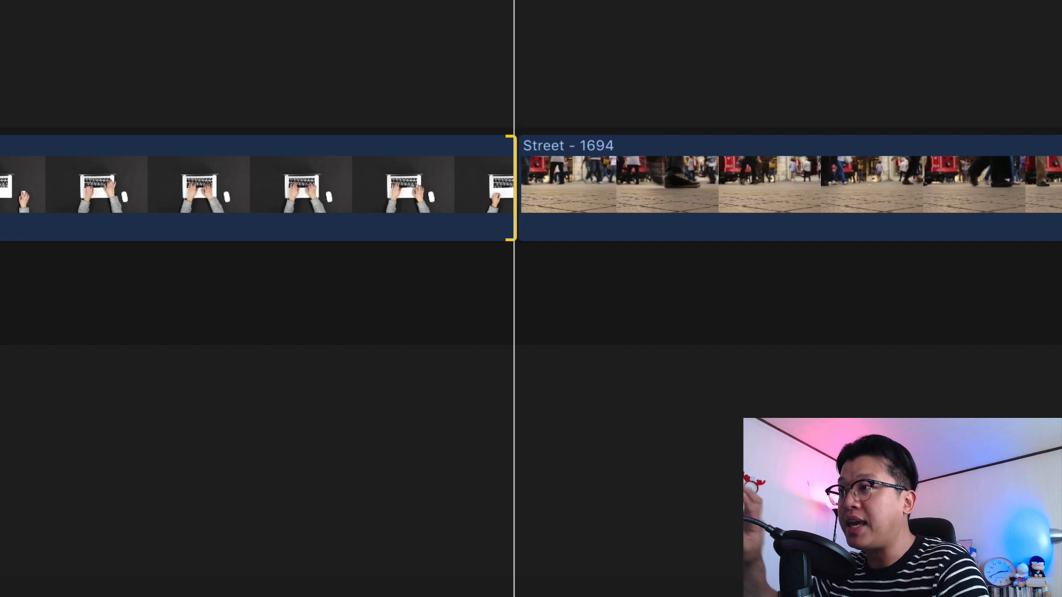
pyautogui.press('.')
pyautogui.press('.')
pyautogui.press('.')
pyautogui.press('.')
pyautogui.press('.')
pyautogui.press('.')
pyautogui.press('.')
pyautogui.press('.')
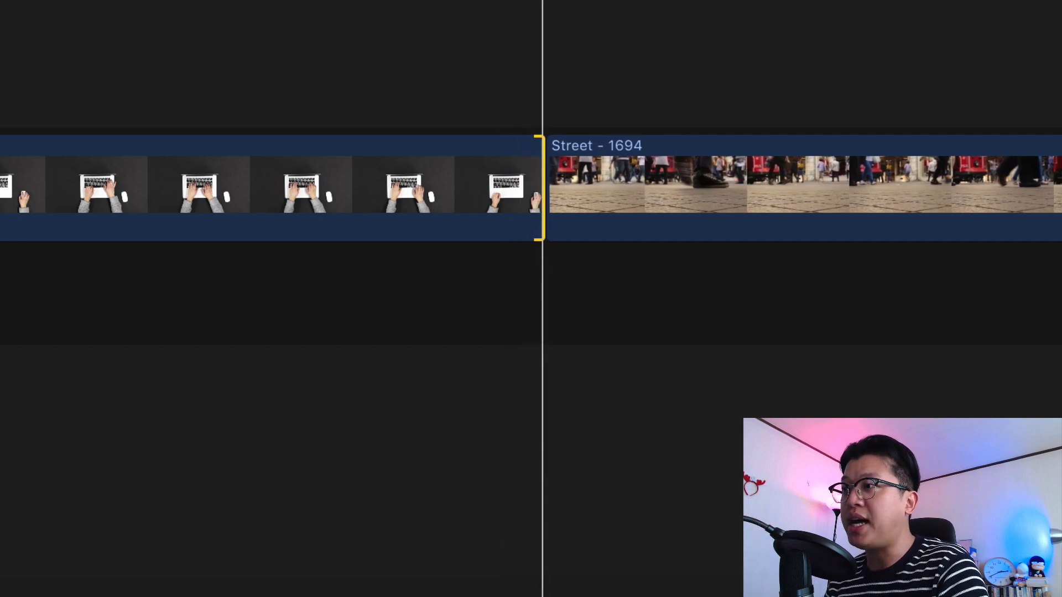
# Nudge the end edge of the Laptop - 3145 clip slightly earlier, reselect it, and nudge it later again
pyautogui.press(',')
pyautogui.press(',')
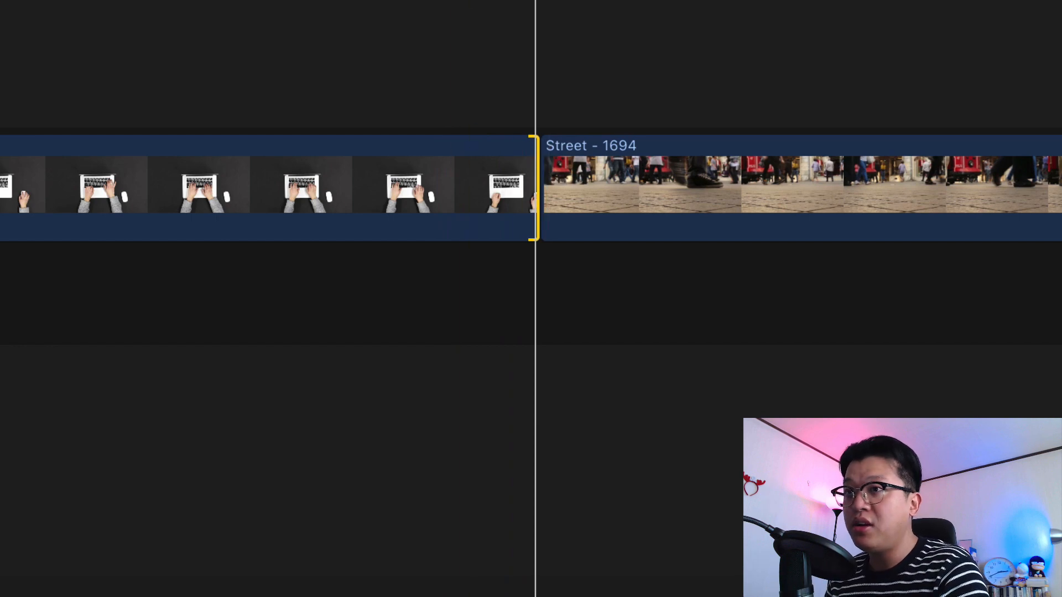
pyautogui.click(524, 199)
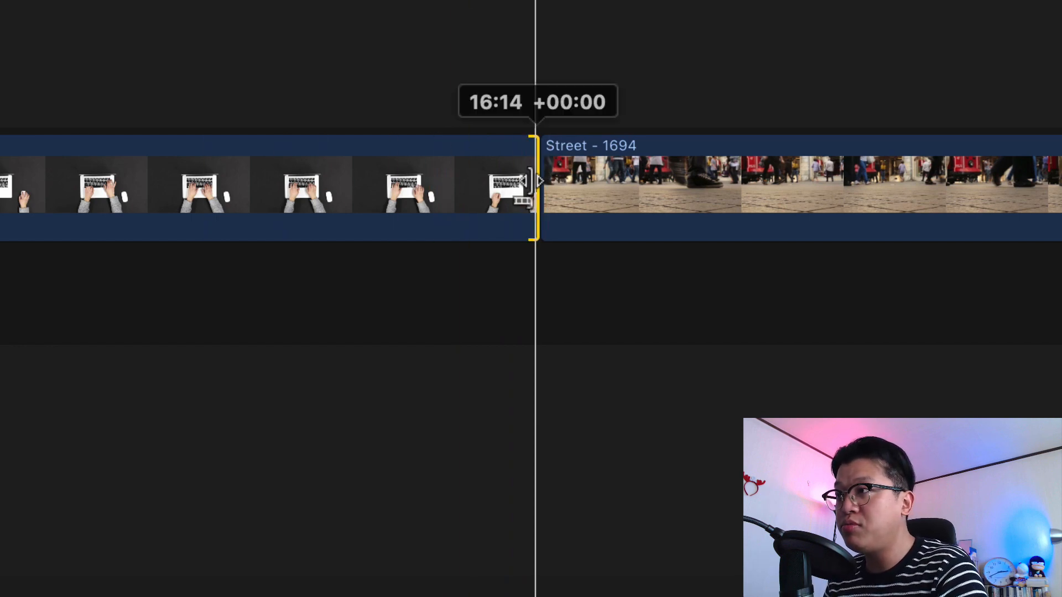
pyautogui.press('.')
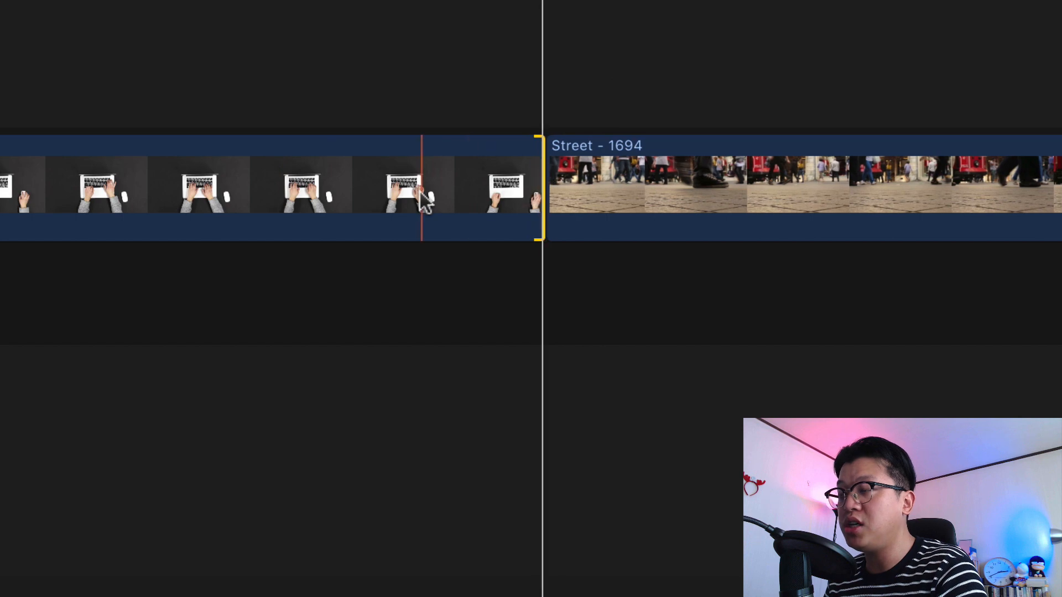
# Select the whole Laptop - 3145 clip and nudge it five frames later in the timeline
pyautogui.click(335, 190)
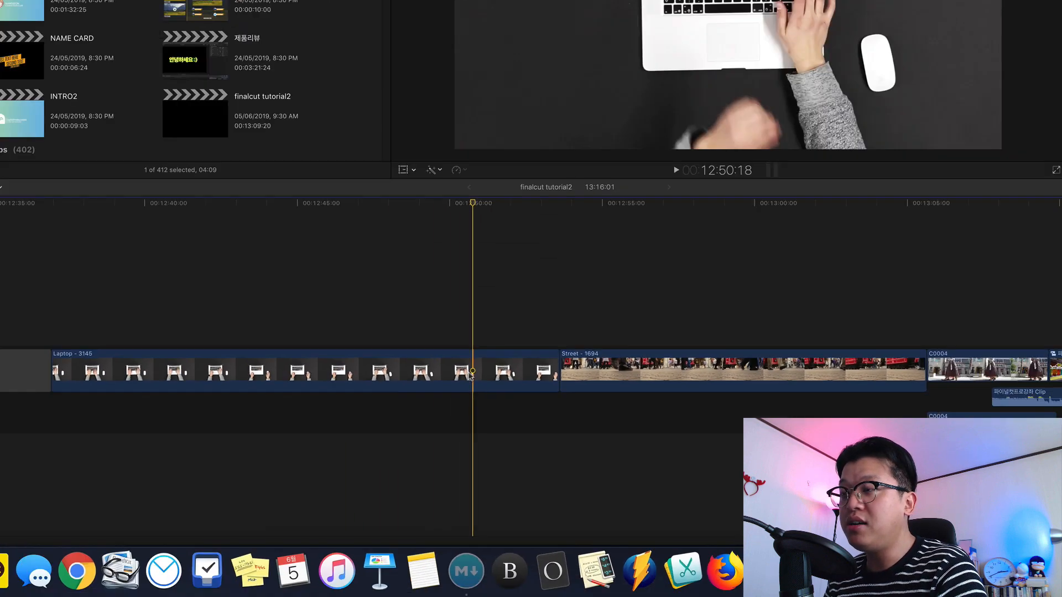
pyautogui.click(471, 376)
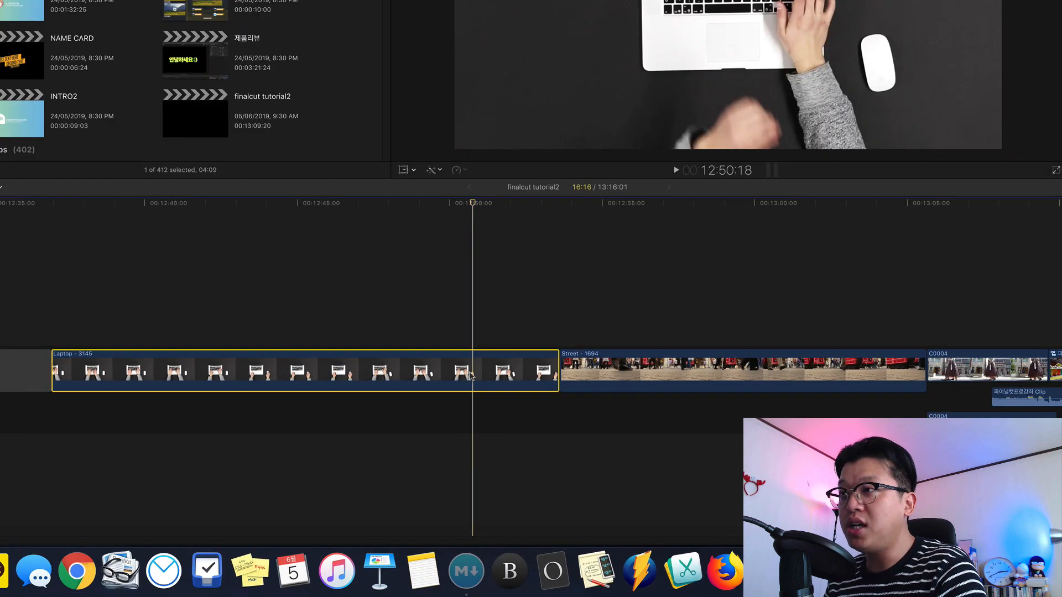
pyautogui.press('.')
pyautogui.press('.')
pyautogui.press('.')
pyautogui.press('.')
pyautogui.press('.')
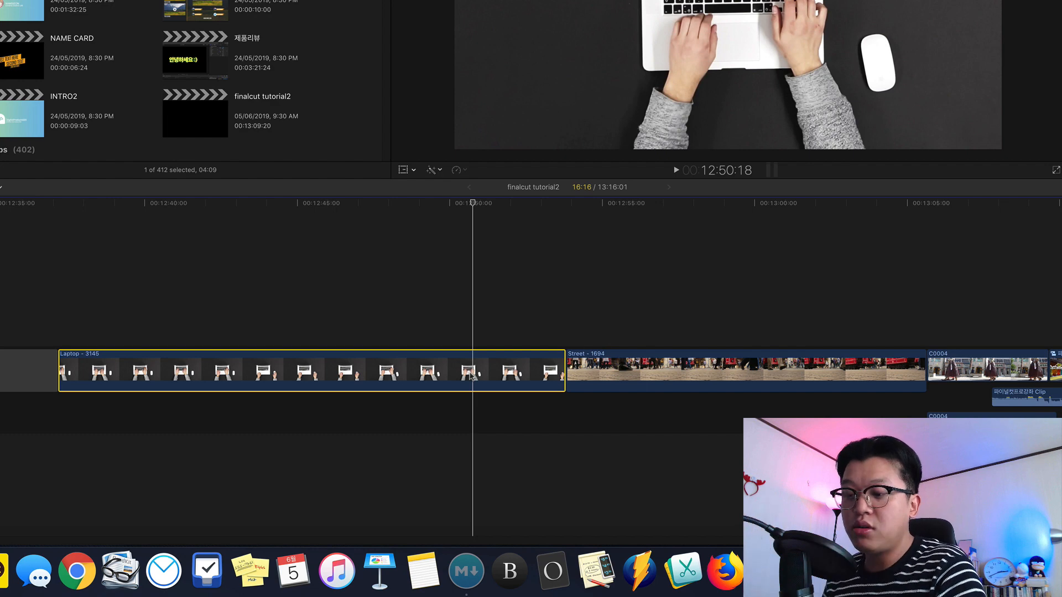
# Nudge the whole selected Laptop - 3145 clip earlier in the timeline, one frame at a time
pyautogui.press(',')
pyautogui.press(',')
pyautogui.press(',')
pyautogui.press(',')
pyautogui.press(',')
pyautogui.press(',')
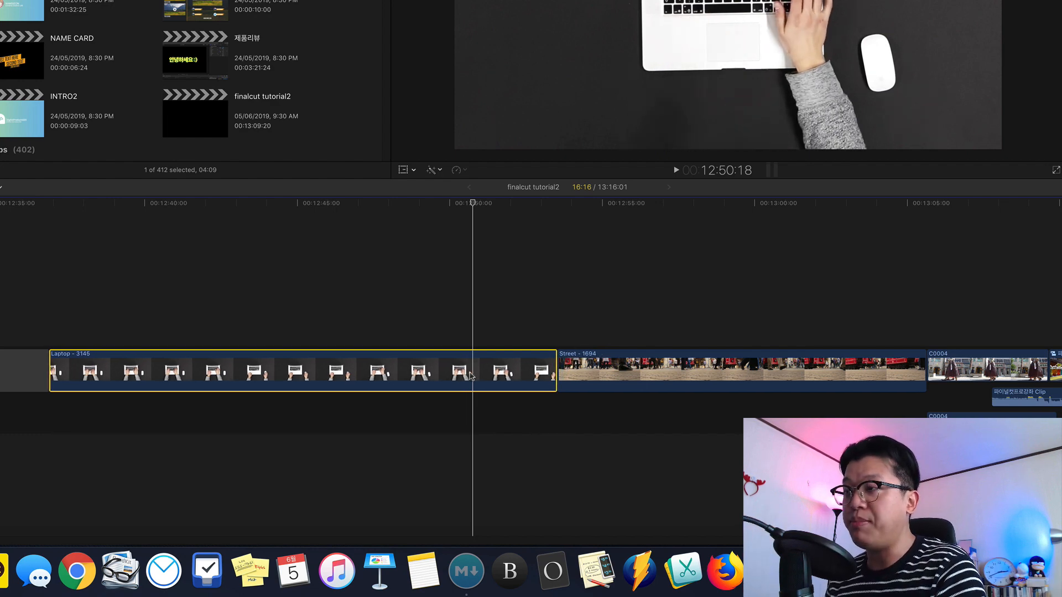
# Nudge the whole Laptop - 3145 clip back and forth by single frames, ending with a run of nudges later
pyautogui.press('.')
pyautogui.press('.')
pyautogui.press('.')
pyautogui.press('.')
pyautogui.press(',')
pyautogui.press(',')
pyautogui.press(',')
pyautogui.press(',')
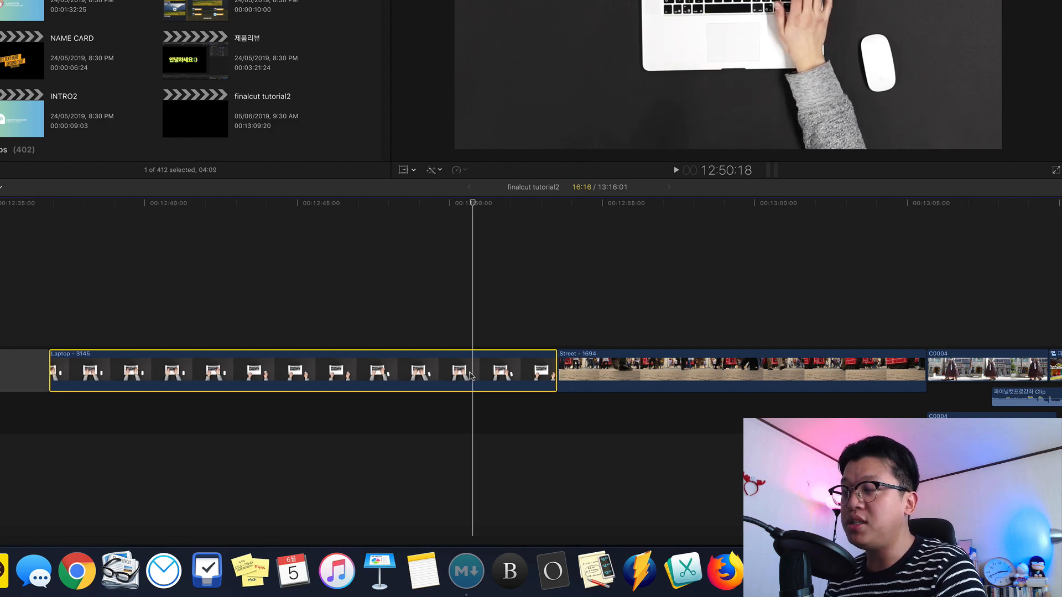
pyautogui.press('.')
pyautogui.press('.')
pyautogui.press('.')
pyautogui.press('.')
pyautogui.press('.')
pyautogui.press('.')
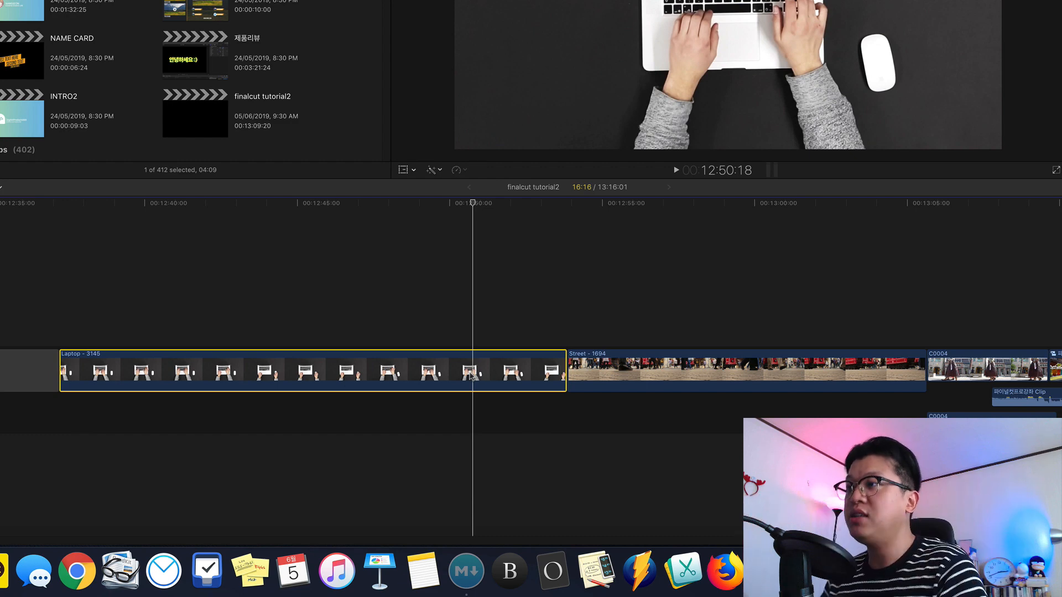
# Select the end edge of the Laptop - 3145 clip and extend it 20 frames in ten-frame jumps
pyautogui.click(564, 367)
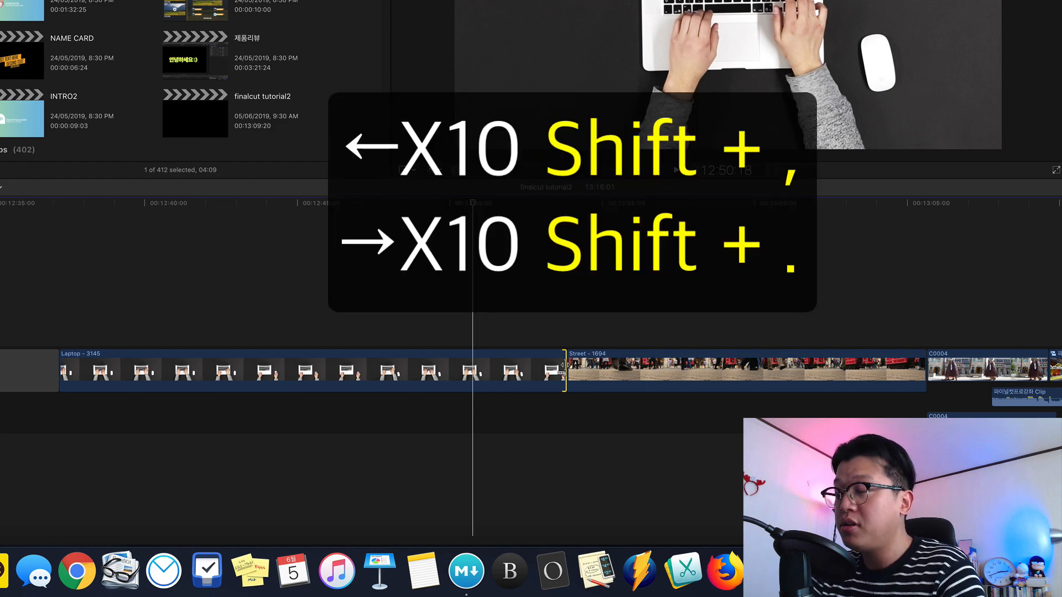
pyautogui.hotkey('shift', '.')
pyautogui.hotkey('shift', '.')
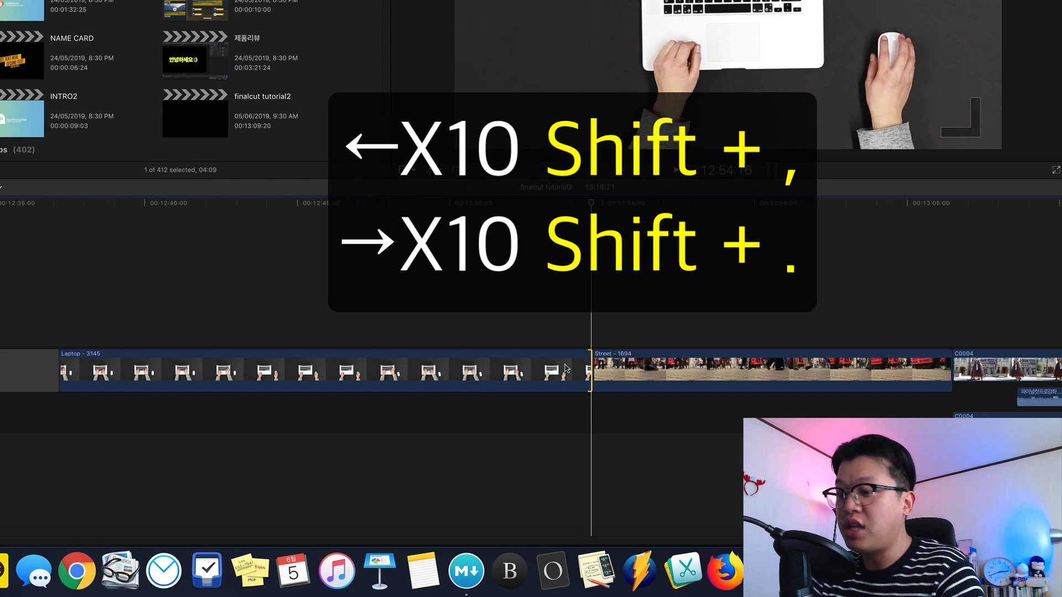
# Shorten the Laptop - 3145 clip at its end edge in ten-frame jumps, and lengthen it again the same way
pyautogui.hotkey('shift', ',')
pyautogui.hotkey('shift', ',')
pyautogui.hotkey('shift', ',')
pyautogui.hotkey('shift', ',')
pyautogui.hotkey('shift', ',')
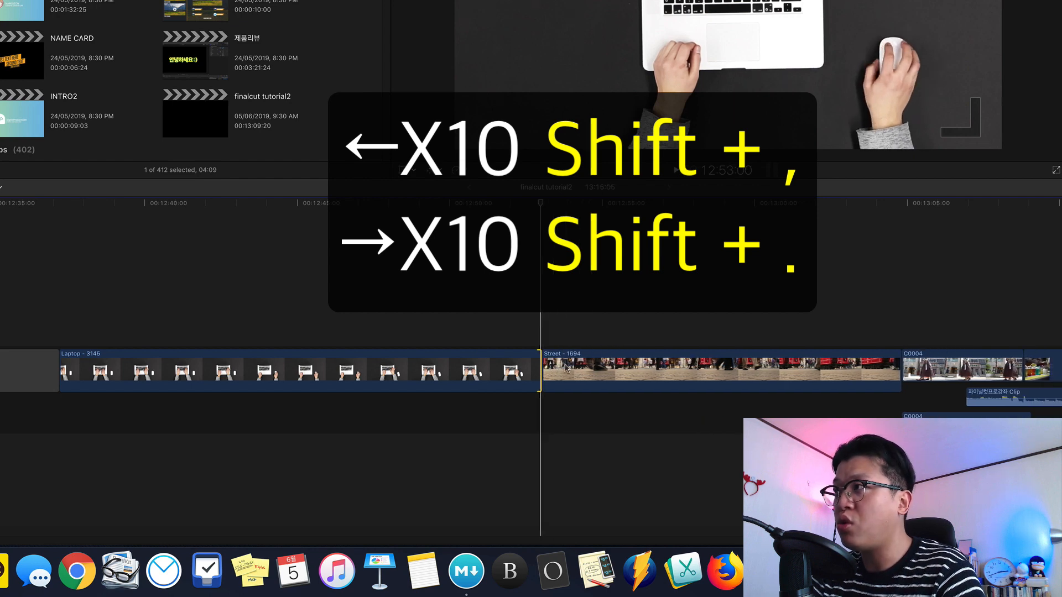
pyautogui.hotkey('shift', ',')
pyautogui.hotkey('shift', '.')
pyautogui.hotkey('shift', '.')
pyautogui.hotkey('shift', '.')
pyautogui.hotkey('shift', '.')
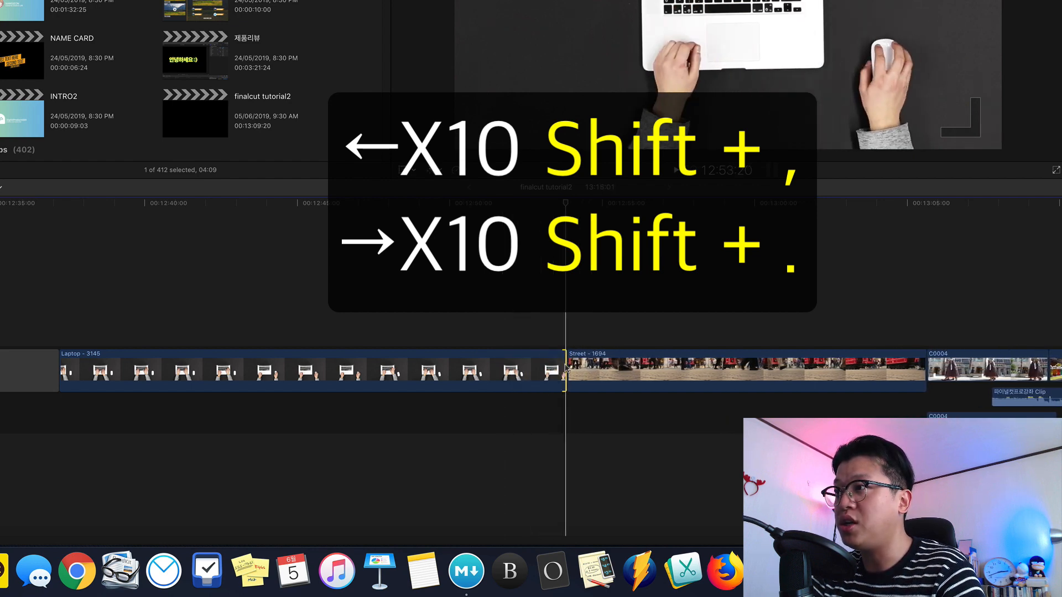
# Move the end edge of the Laptop - 3145 clip earlier by ten-frame jumps, and finish with several jumps later
pyautogui.hotkey('shift', ',')
pyautogui.hotkey('shift', ',')
pyautogui.hotkey('shift', ',')
pyautogui.hotkey('shift', '.')
pyautogui.hotkey('shift', '.')
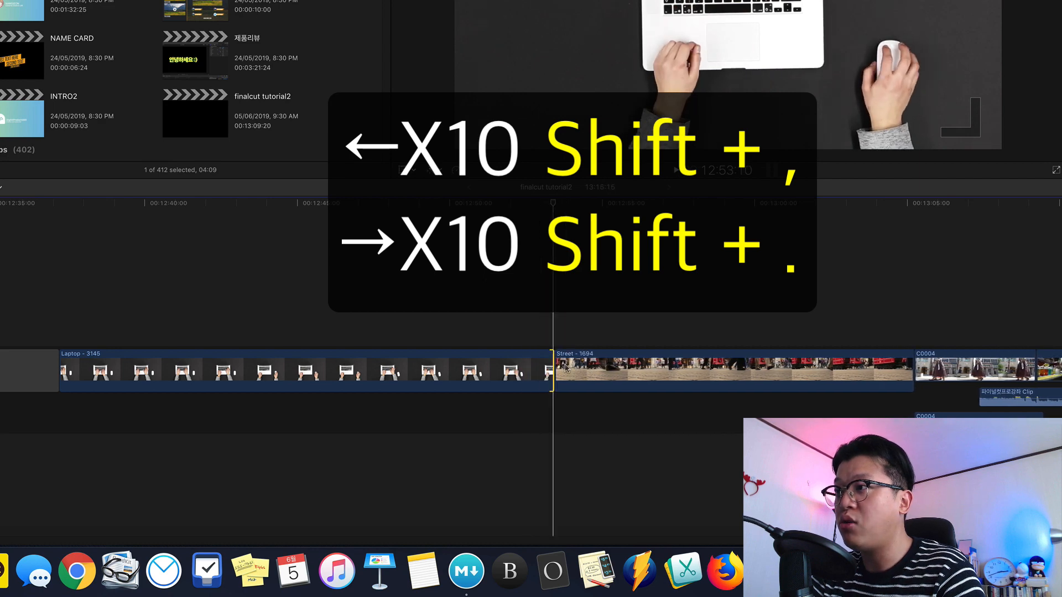
pyautogui.hotkey('shift', '.')
pyautogui.hotkey('shift', '.')
# Place the playhead at 12:56:00 over the Street - 1694 clip and extend the end edge of the Laptop - 3145 clip to it
pyautogui.click(535, 203)
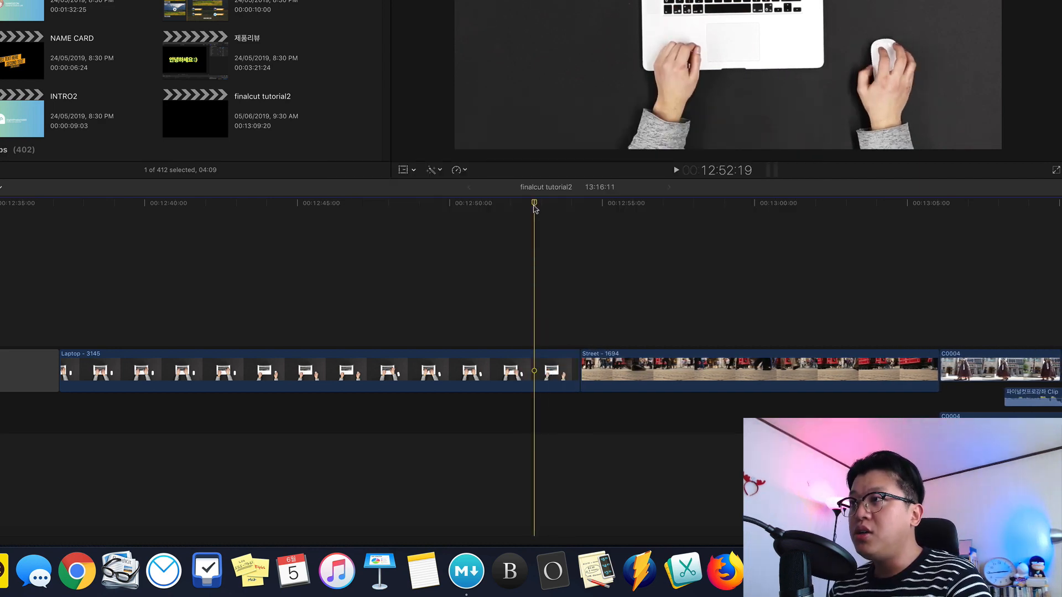
pyautogui.moveTo(534, 208); pyautogui.dragTo(568, 231)
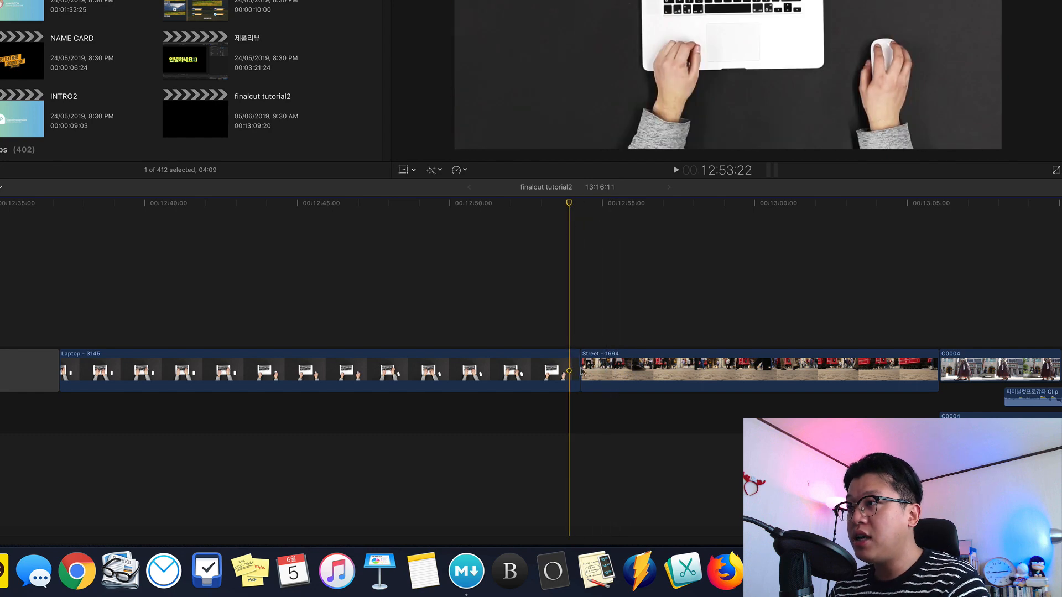
pyautogui.click(583, 371)
pyautogui.click(578, 372)
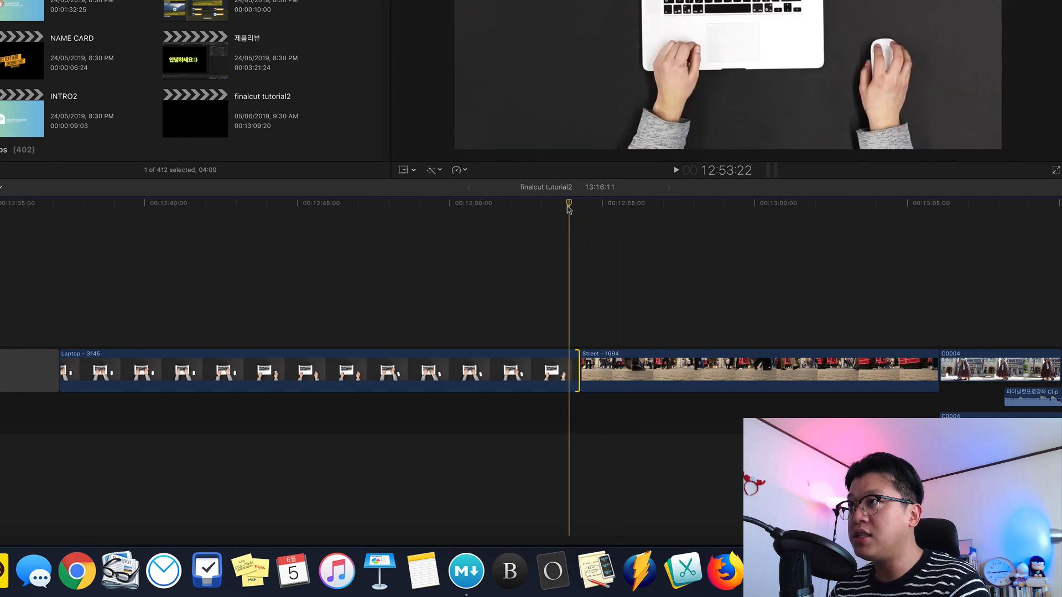
pyautogui.moveTo(571, 208); pyautogui.dragTo(634, 215)
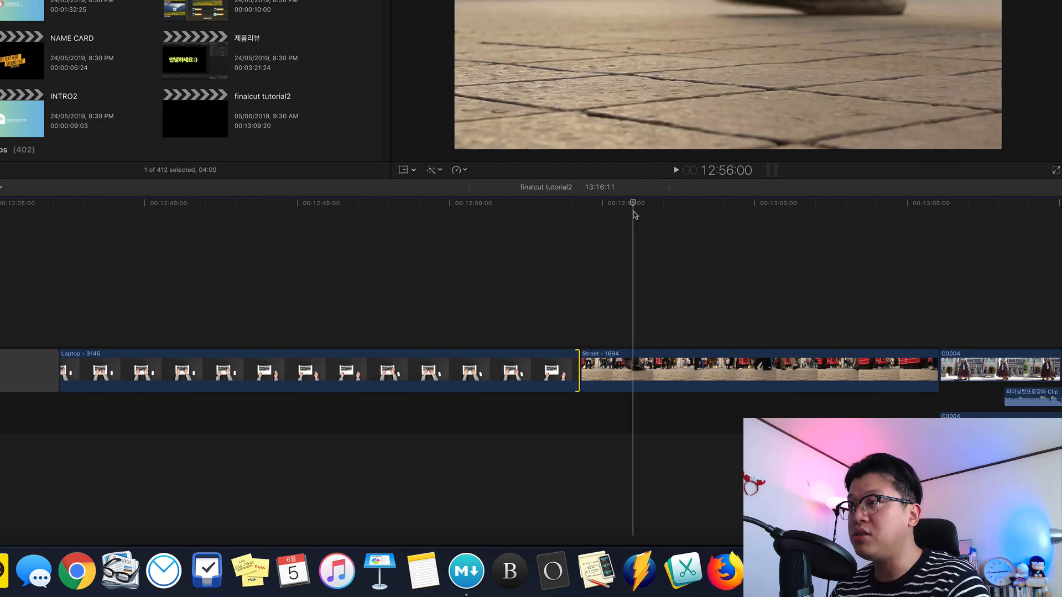
pyautogui.click(575, 377)
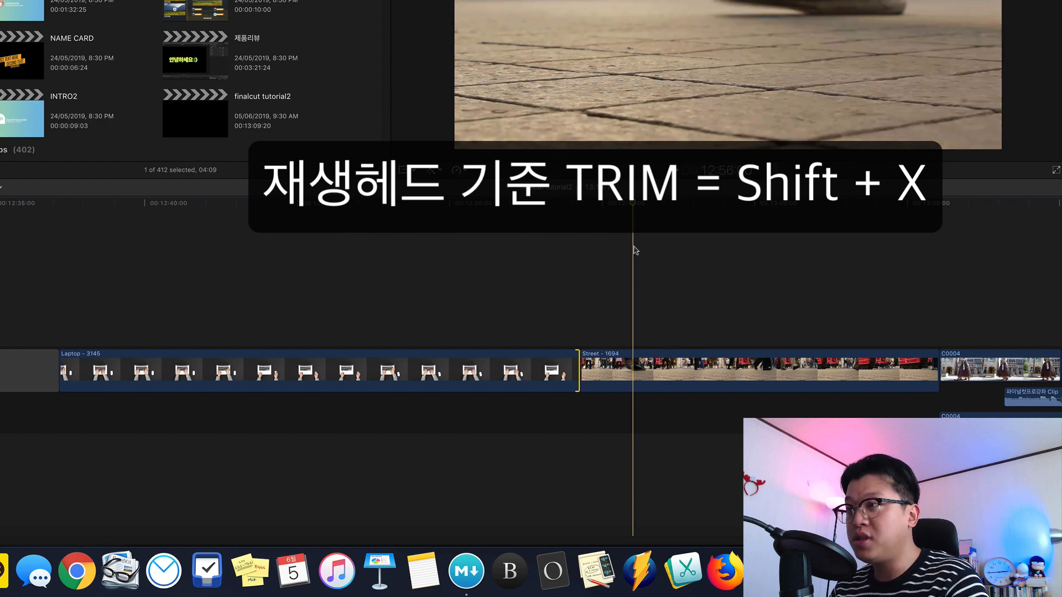
pyautogui.hotkey('shift', 'x')
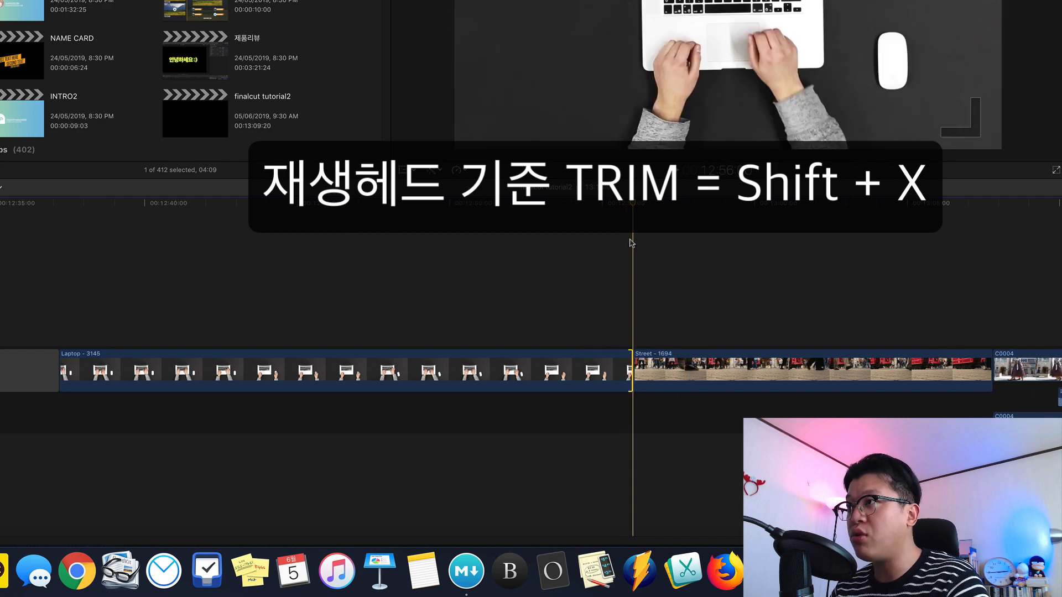
# Move the playhead back to 12:49:15 and trim the end of the Laptop - 3145 clip to that position
pyautogui.click(551, 205)
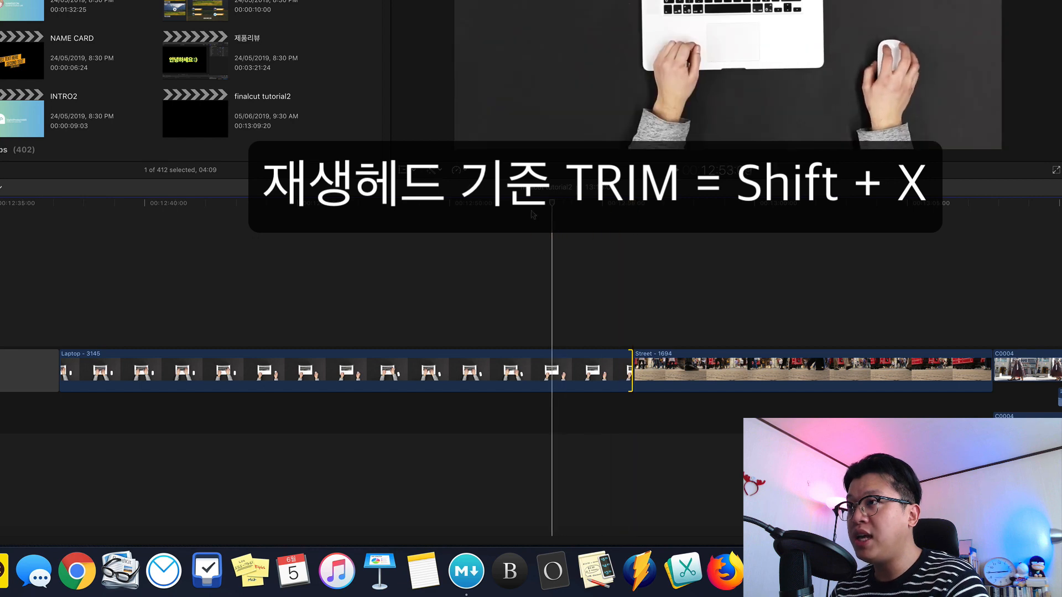
pyautogui.click(438, 232)
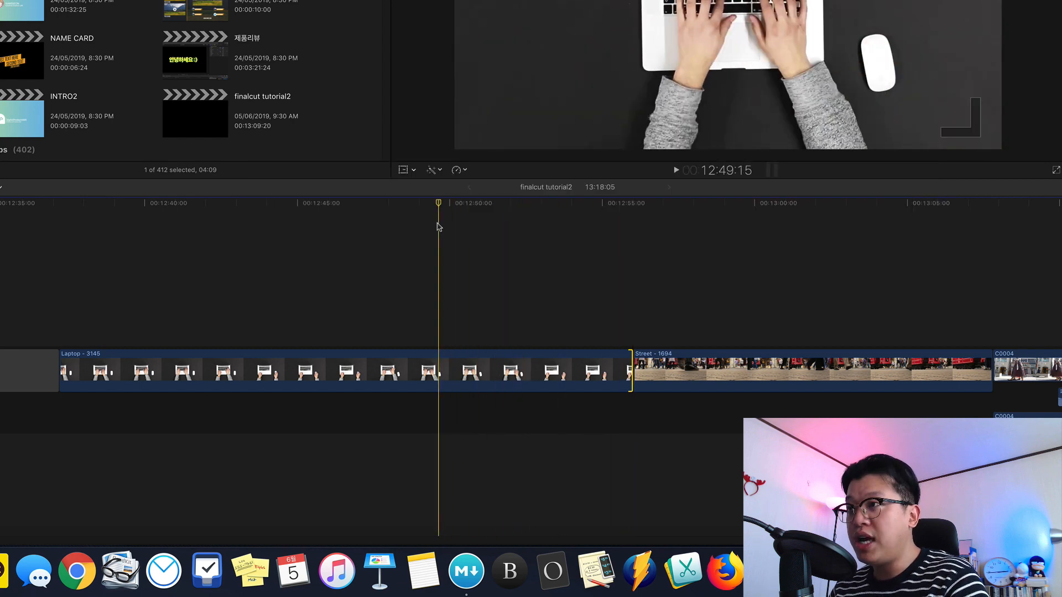
pyautogui.hotkey('alt', ']')
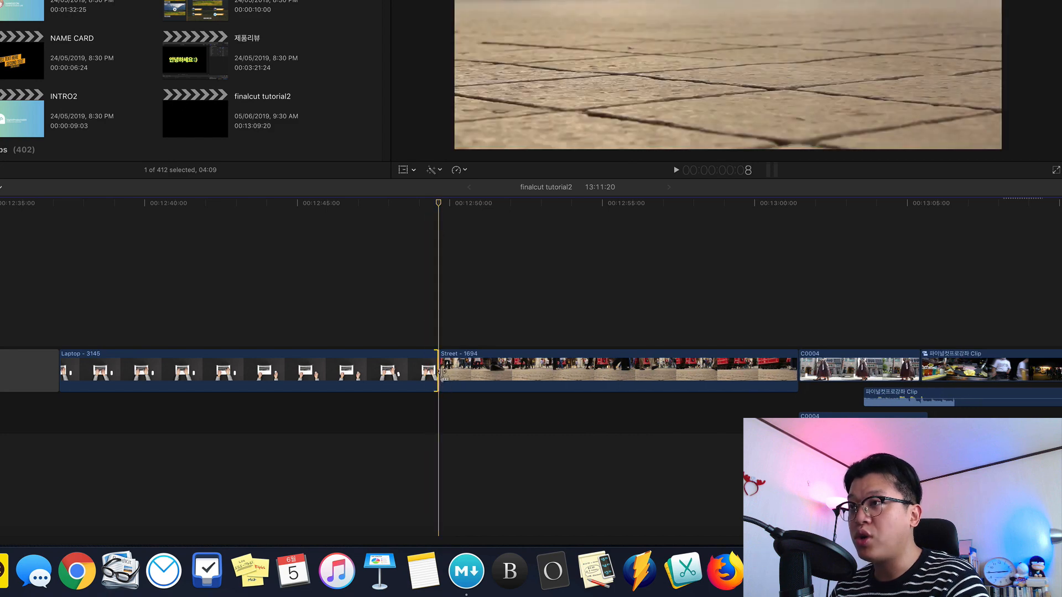
# Reposition the playhead around the edit point and repeatedly trim the end edge of the Laptop - 3145 clip to new positions
pyautogui.click(511, 215)
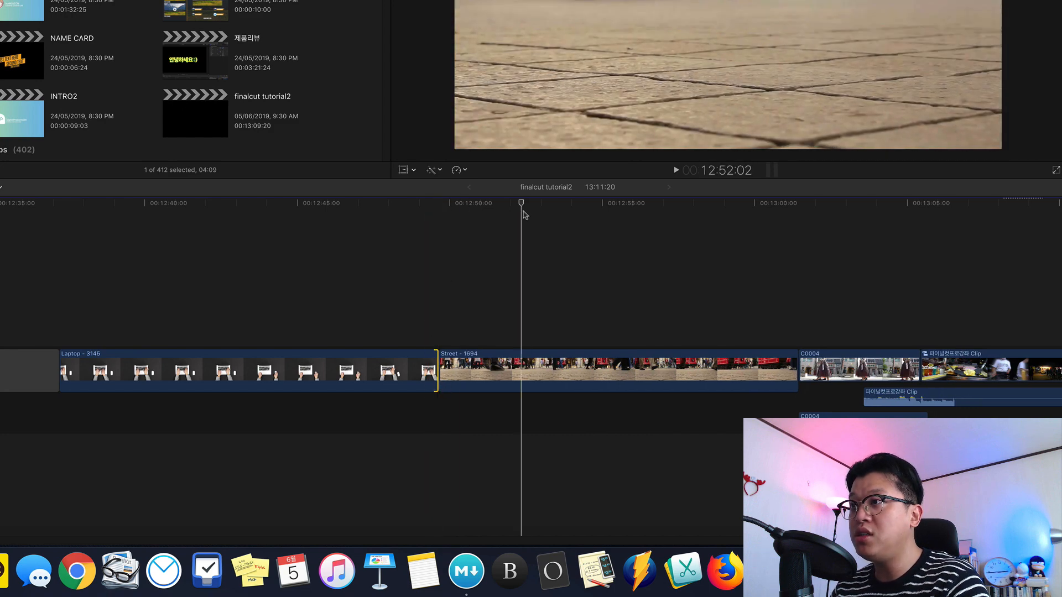
pyautogui.hotkey('shift', 'x')
pyautogui.hotkey('alt', ']')
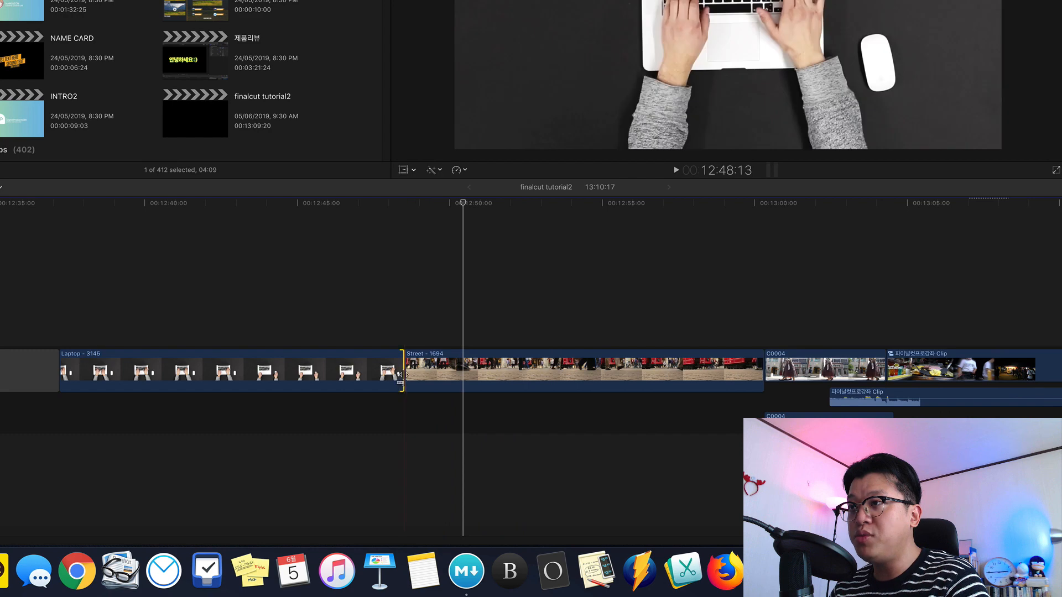
pyautogui.hotkey('shift', 'x')
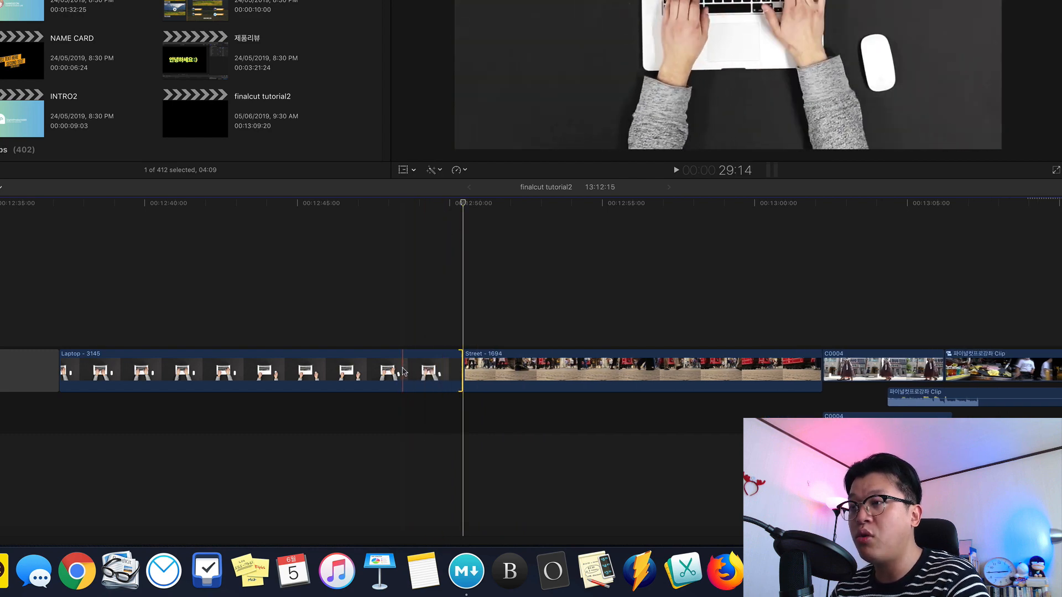
# Lengthen the Laptop - 3145 clip at its end over several seconds and place the playhead inside the clip
pyautogui.click(397, 376)
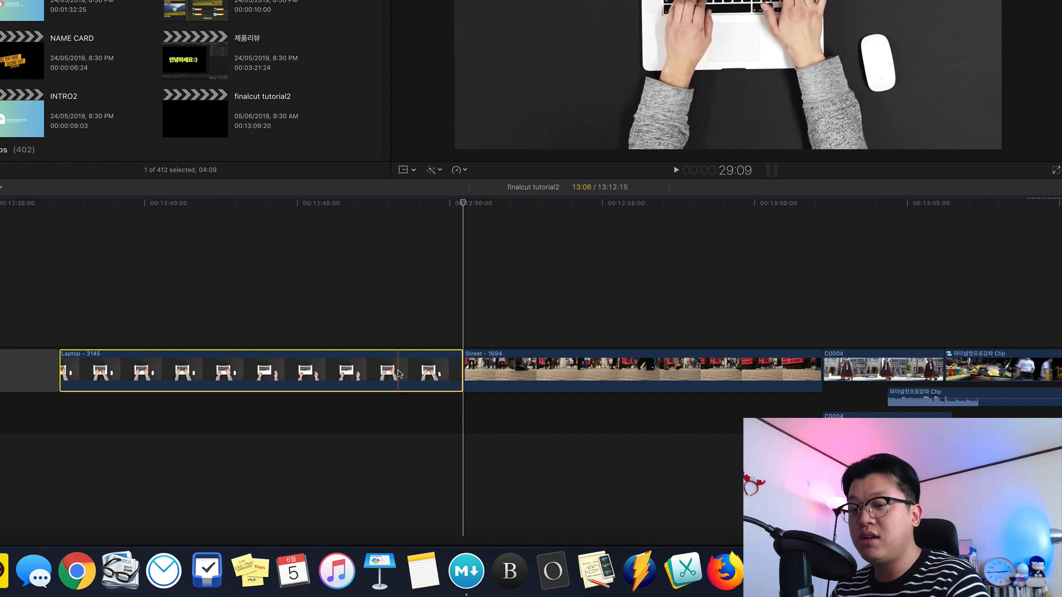
pyautogui.click(487, 204)
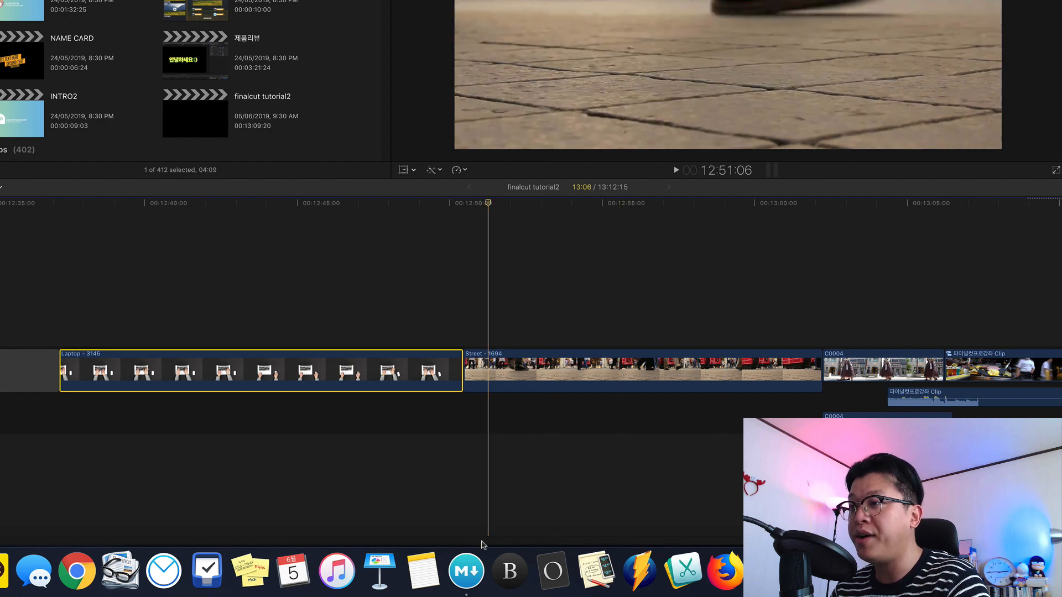
pyautogui.hscroll(-3, 514, 415)
pyautogui.click(532, 291)
pyautogui.moveTo(564, 370); pyautogui.dragTo(744, 369)
pyautogui.moveTo(536, 209); pyautogui.dragTo(649, 224)
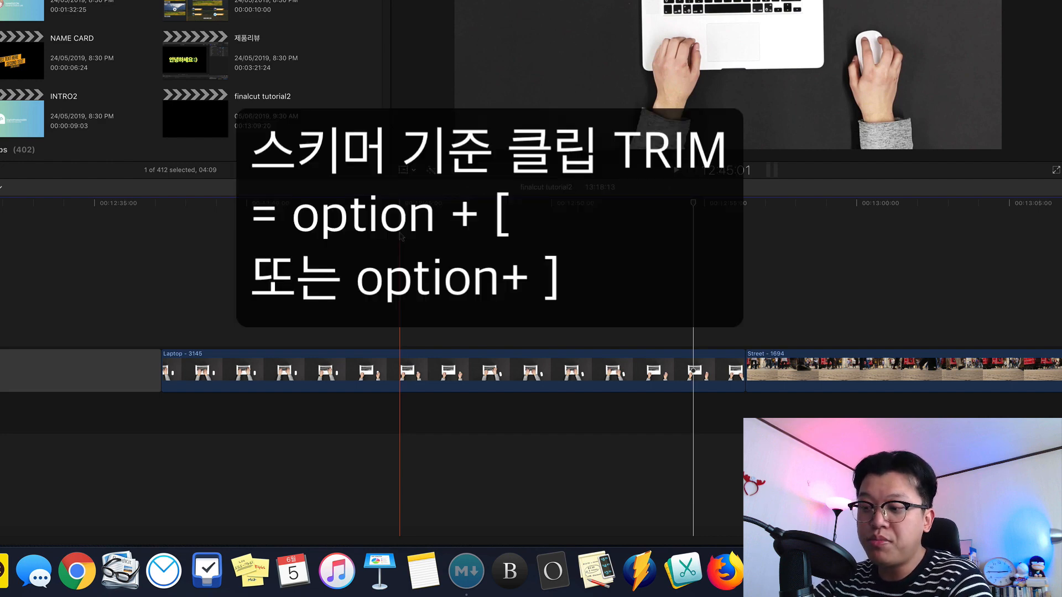
# Trim the end of the Laptop - 3145 clip to the skimmer after trying and undoing the same trim on its start
pyautogui.hotkey('alt', '[')
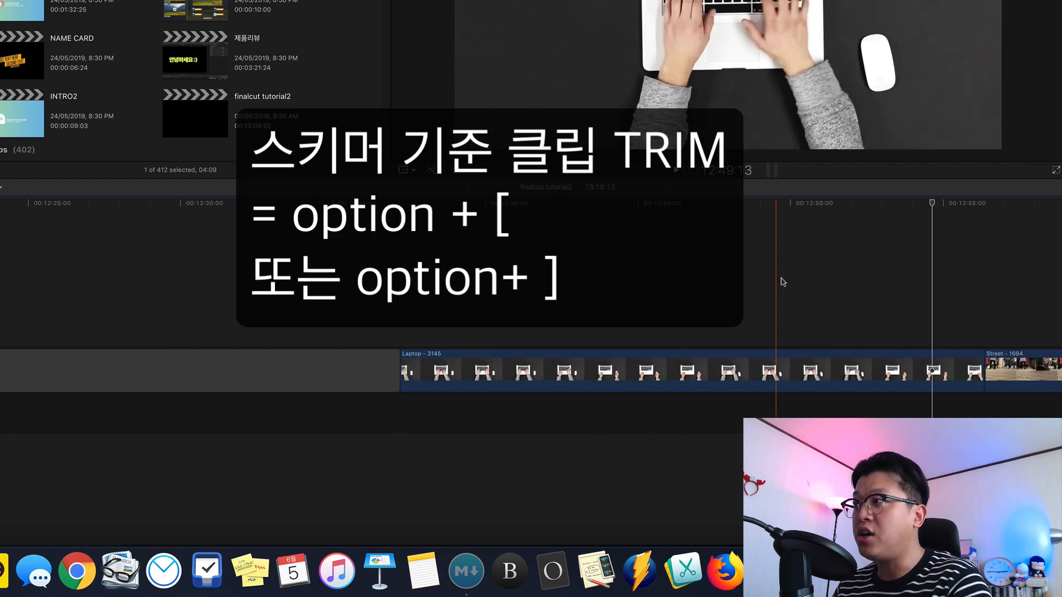
pyautogui.press('super+z')
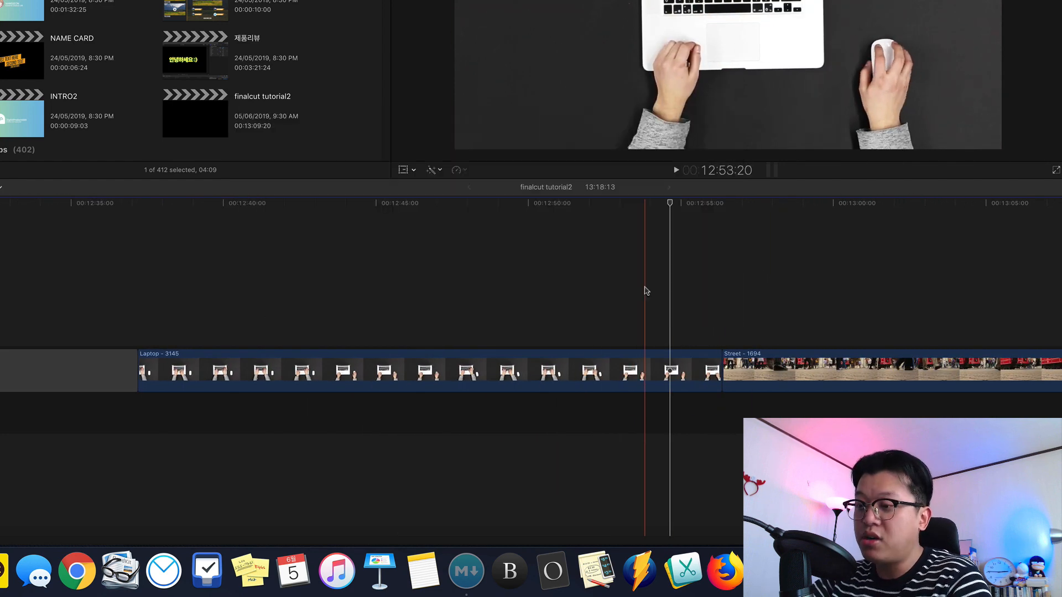
pyautogui.hotkey('alt', ']')
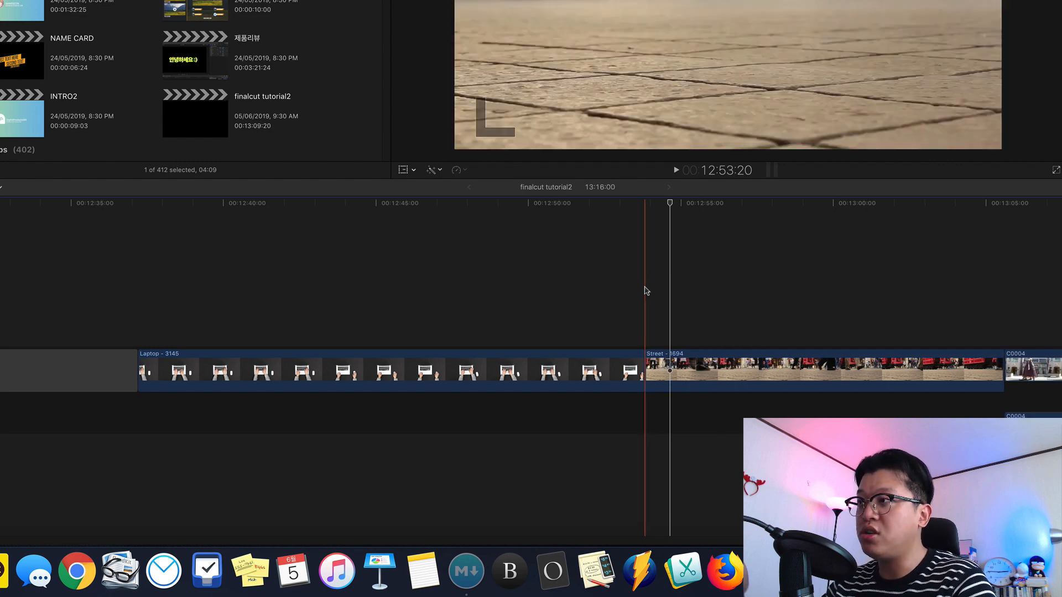
# Place the playhead at 12:45:09 inside the Laptop - 3145 clip and trim the selected clip to the playhead
pyautogui.click(429, 205)
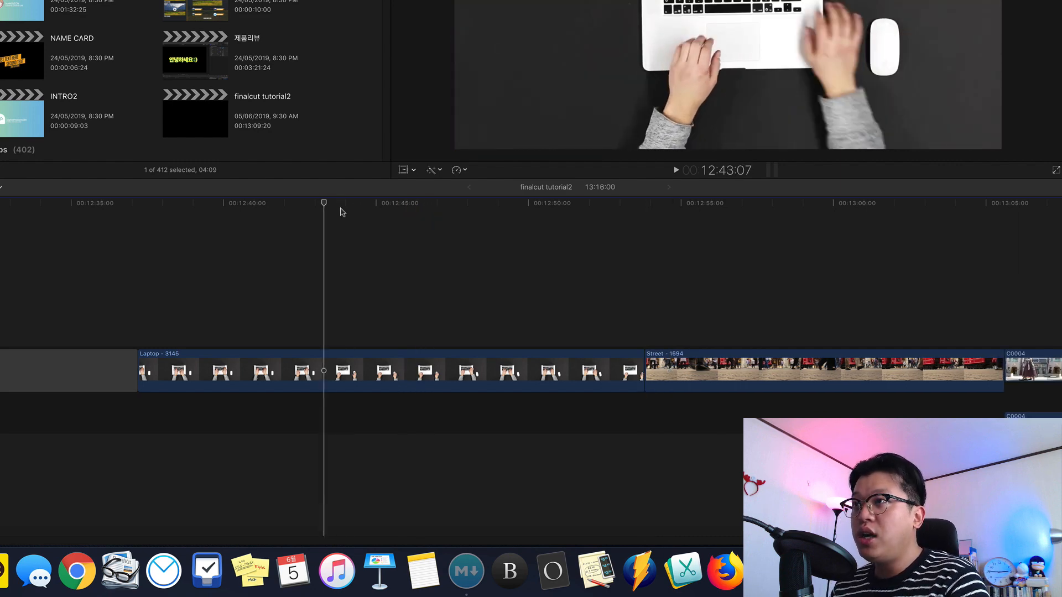
pyautogui.moveTo(335, 214); pyautogui.dragTo(286, 206)
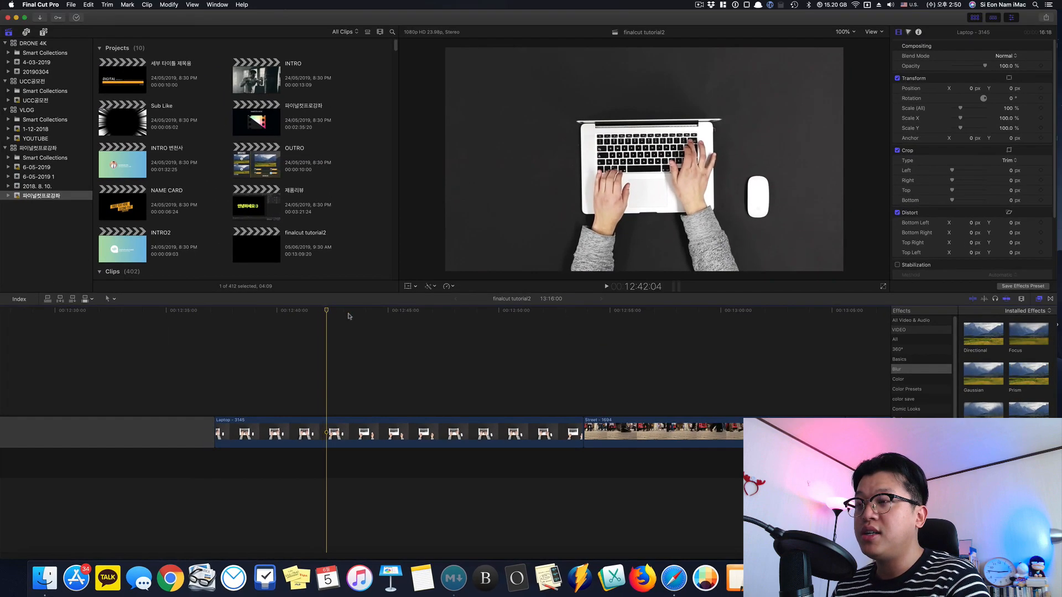
pyautogui.click(430, 223)
pyautogui.click(397, 323)
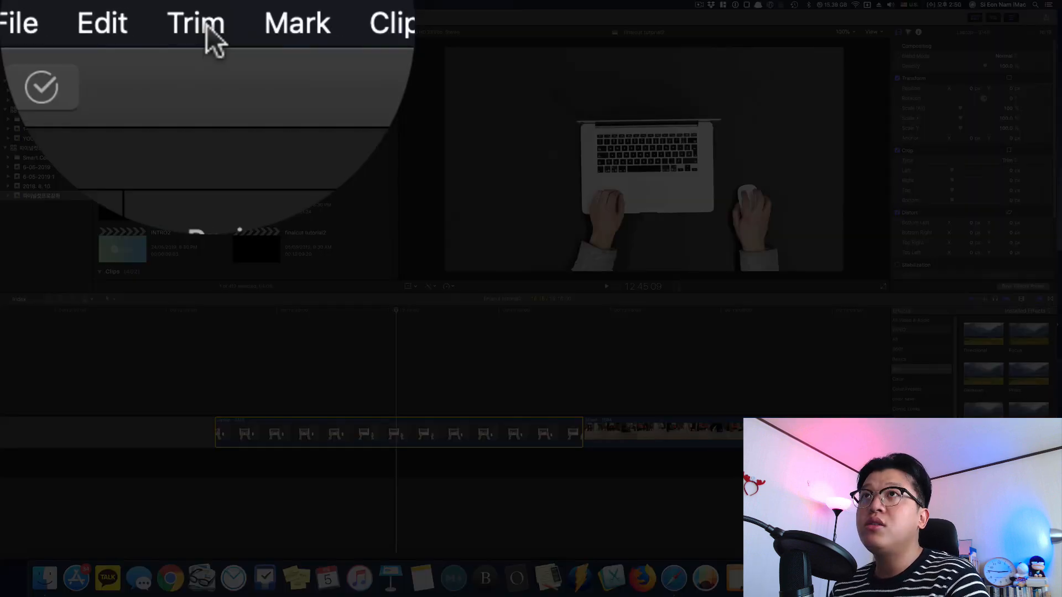
pyautogui.click(108, 4)
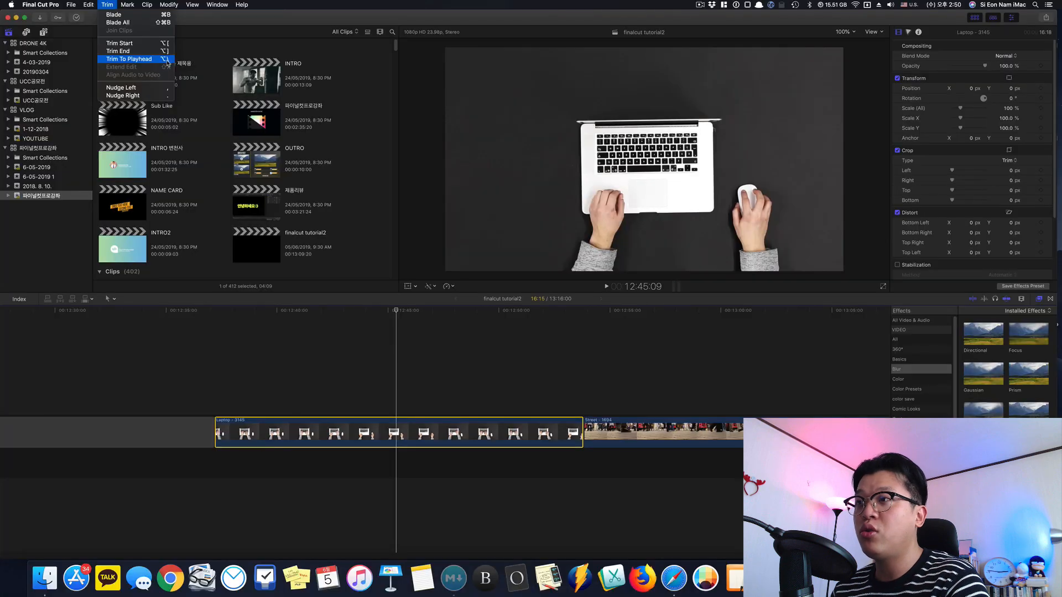
pyautogui.click(167, 63)
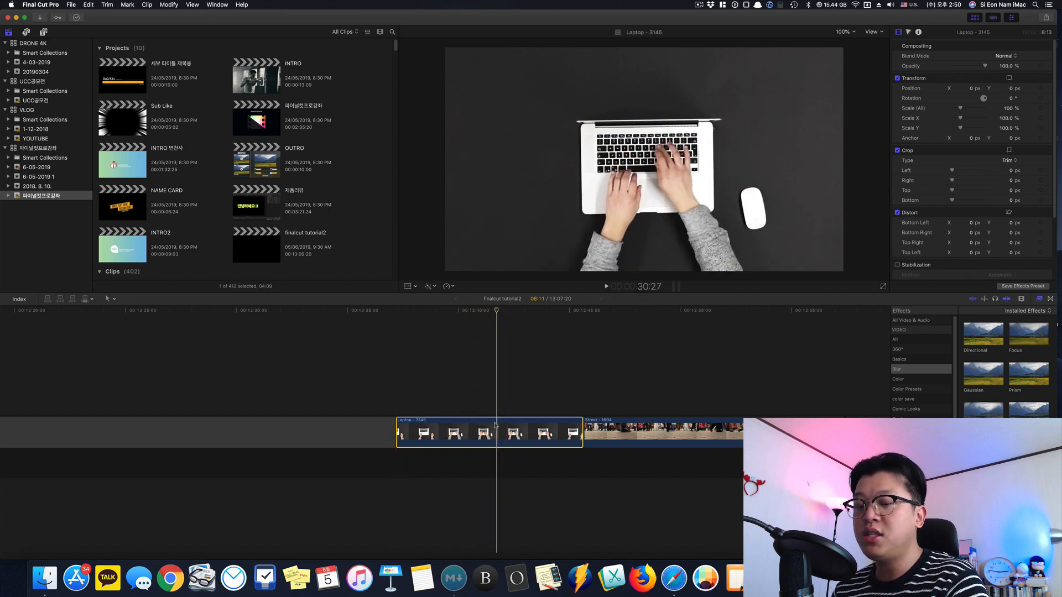
# Expand the audio separately from the video on the 파이널컷프로강좌 Clip and on the C0004 clip before it
pyautogui.click(497, 364)
pyautogui.hscroll(10, 498, 367)
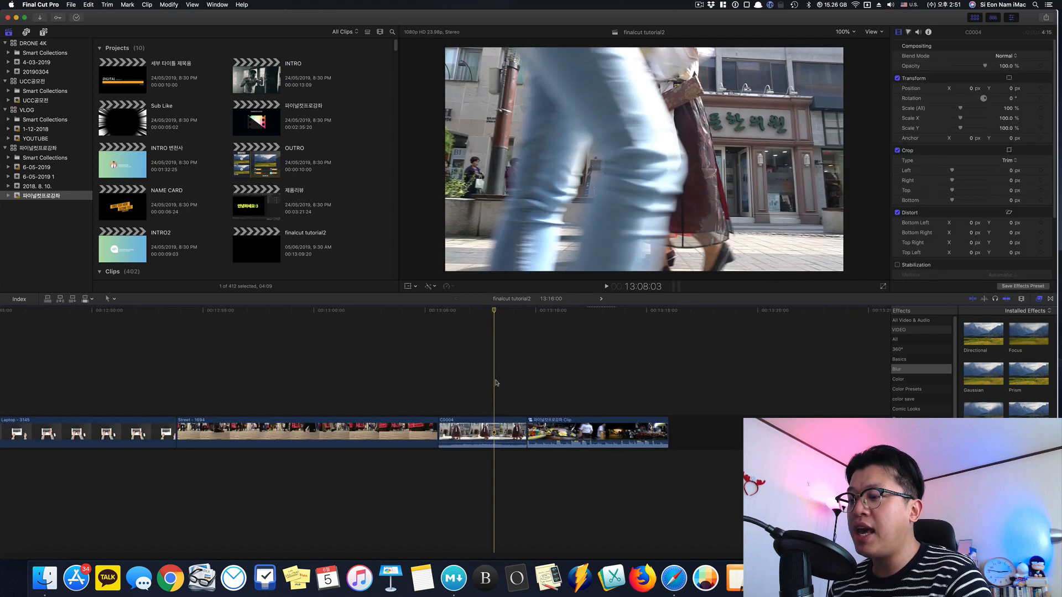
pyautogui.scroll(5, 495, 383)
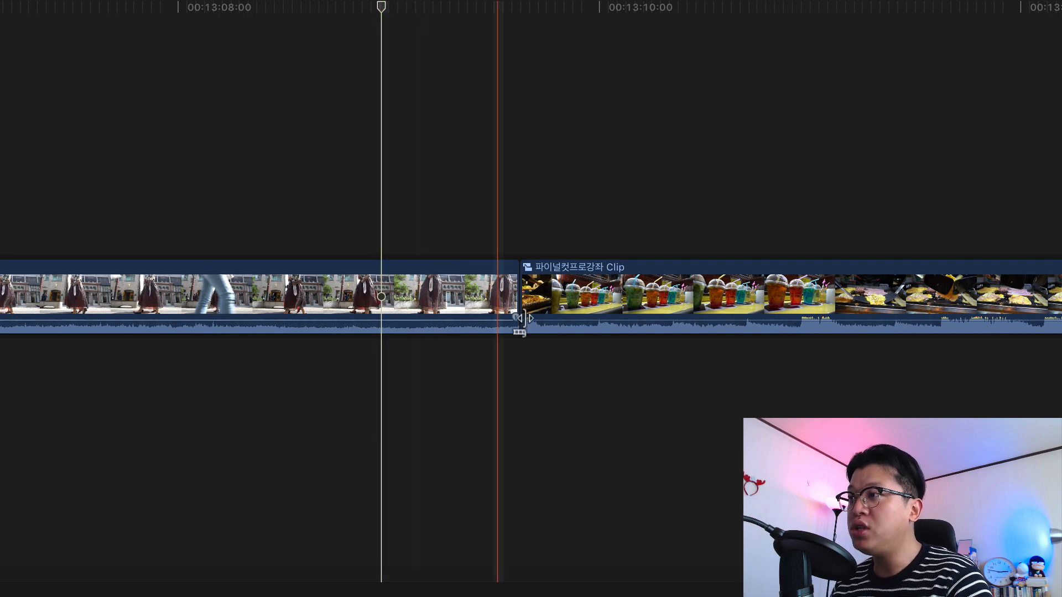
pyautogui.doubleClick(560, 330)
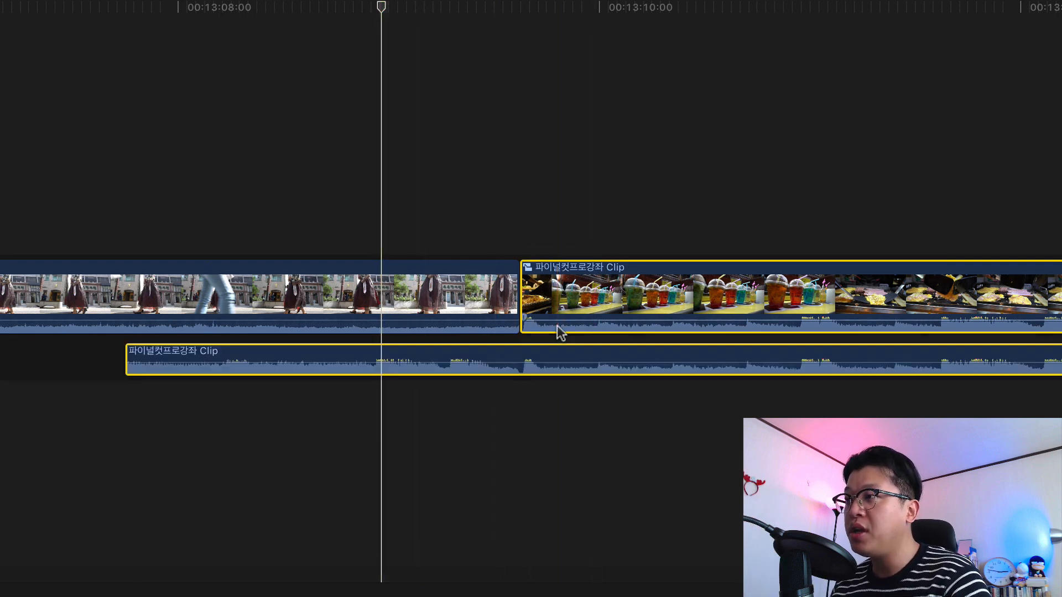
pyautogui.doubleClick(420, 331)
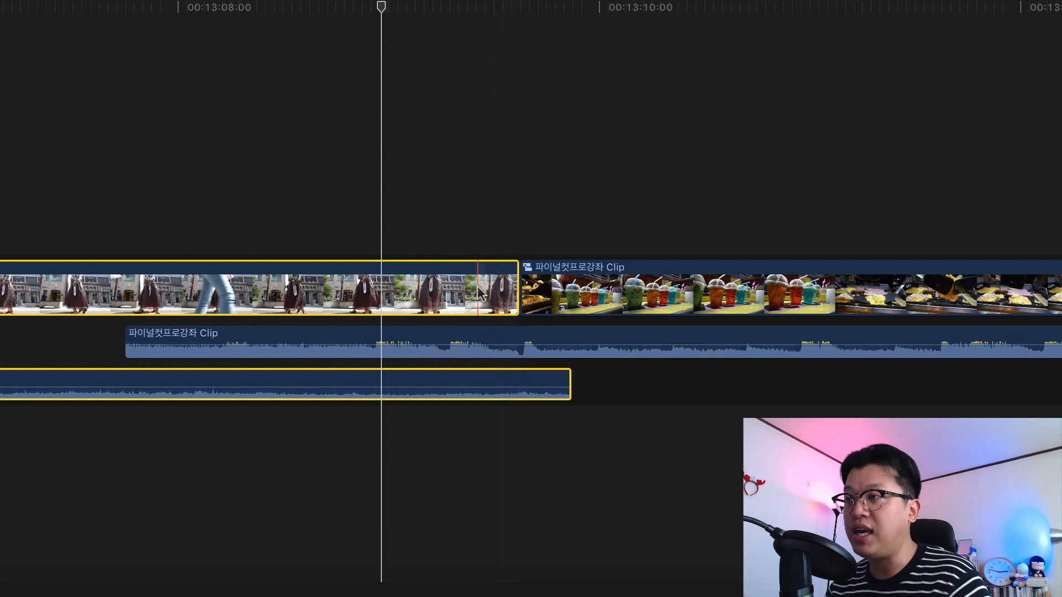
pyautogui.click(817, 215)
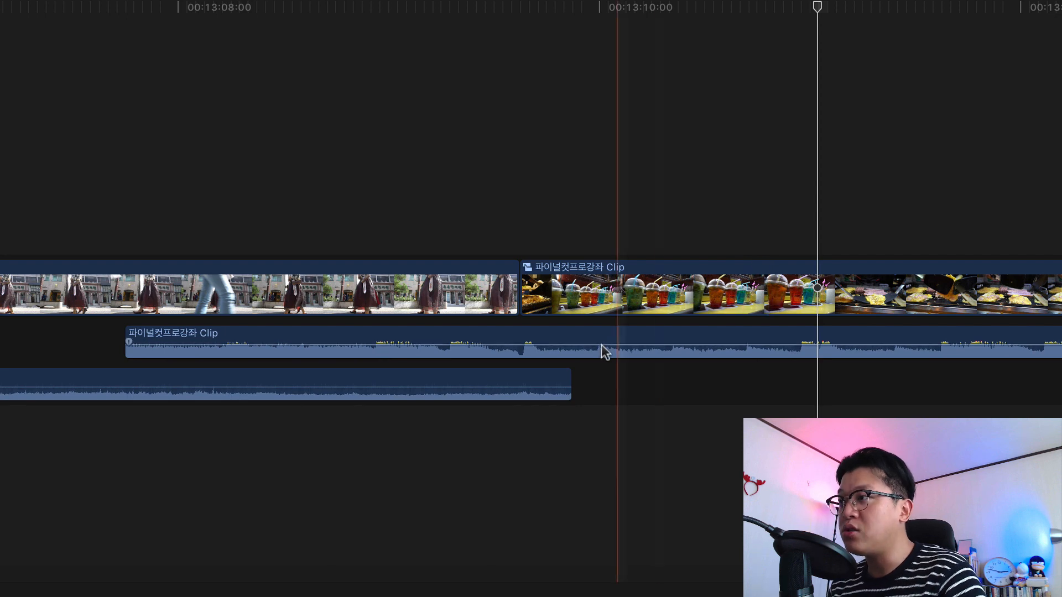
# Collapse the separated audio of C0004 and the 파이널컷프로강좌 Clip, and expand it again on both clips
pyautogui.press('super+z')
pyautogui.press('super+z')
pyautogui.press('super+z')
pyautogui.press('super+z')
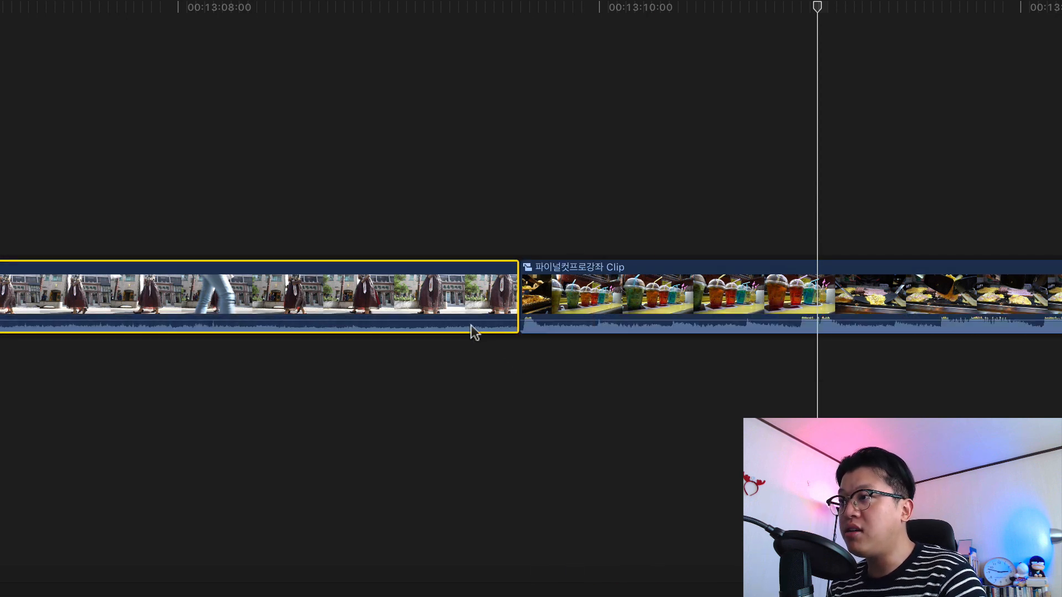
pyautogui.press('super+shift+z')
pyautogui.click(560, 332)
pyautogui.hotkey('ctrl', 'shift', 's')
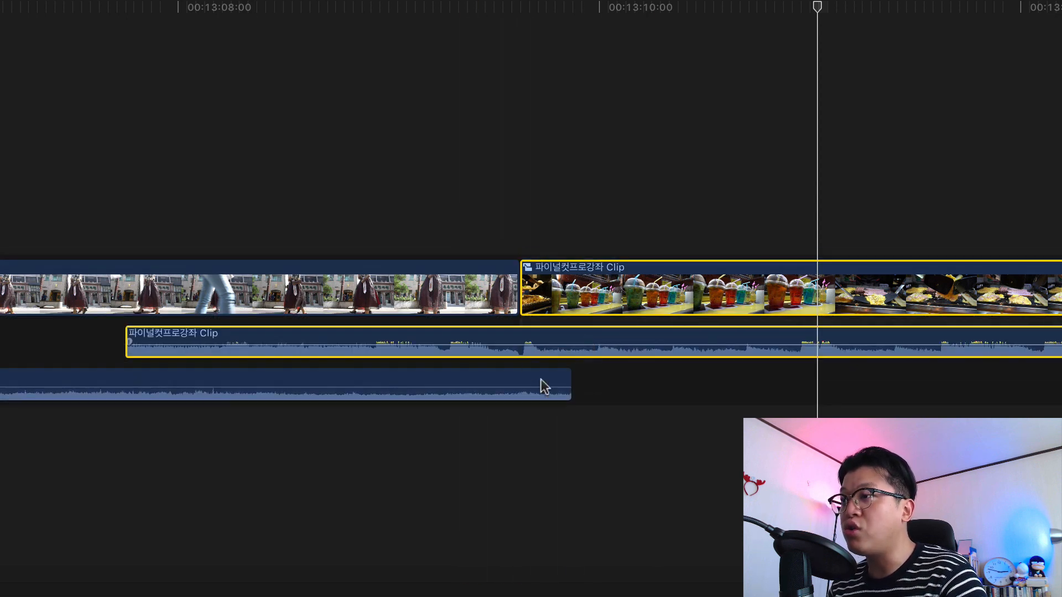
pyautogui.click(453, 199)
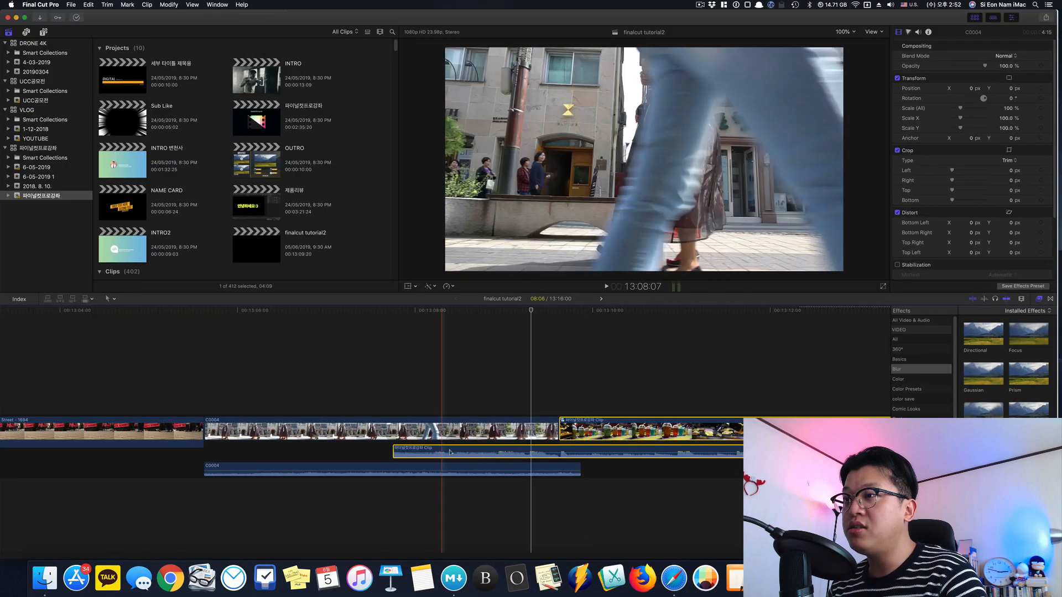
# Align Audio to Video on the 파이널컷프로강좌 Clip and on the C0004 clip, and undo both alignments
pyautogui.click(252, 338)
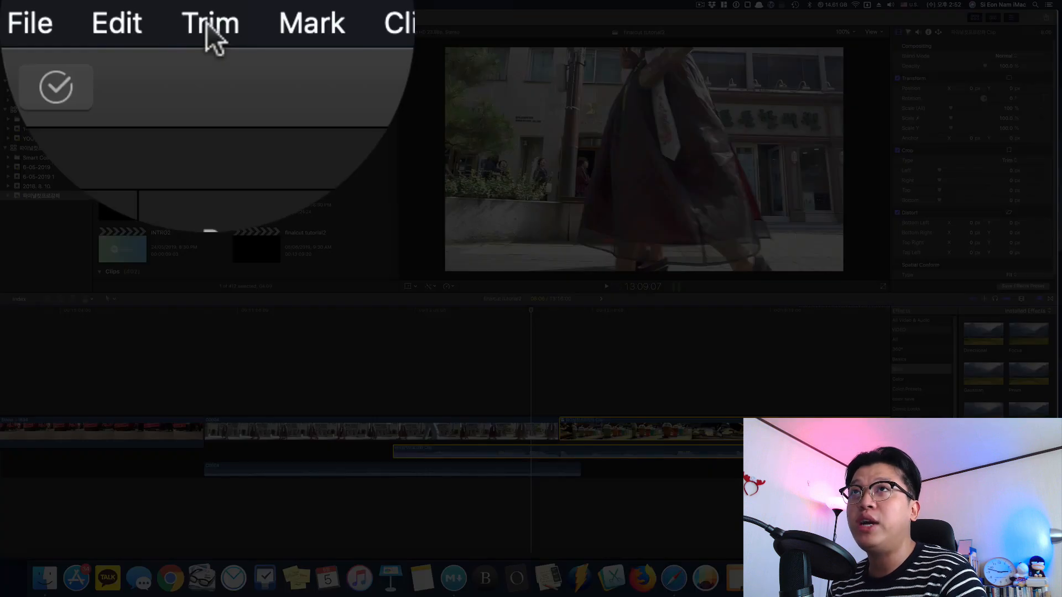
pyautogui.click(207, 25)
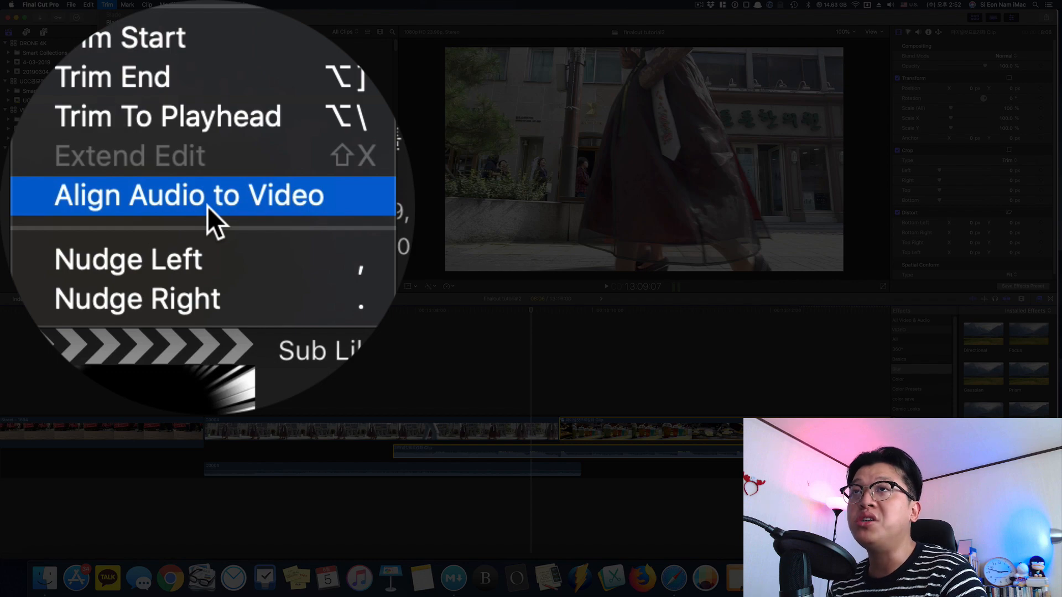
pyautogui.click(139, 75)
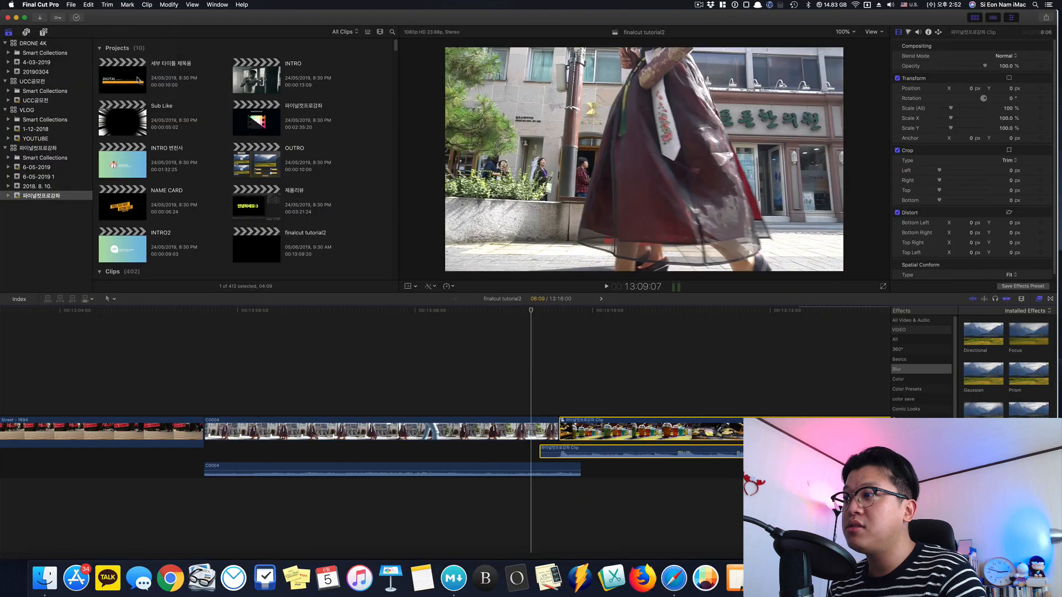
pyautogui.click(557, 469)
pyautogui.click(107, 5)
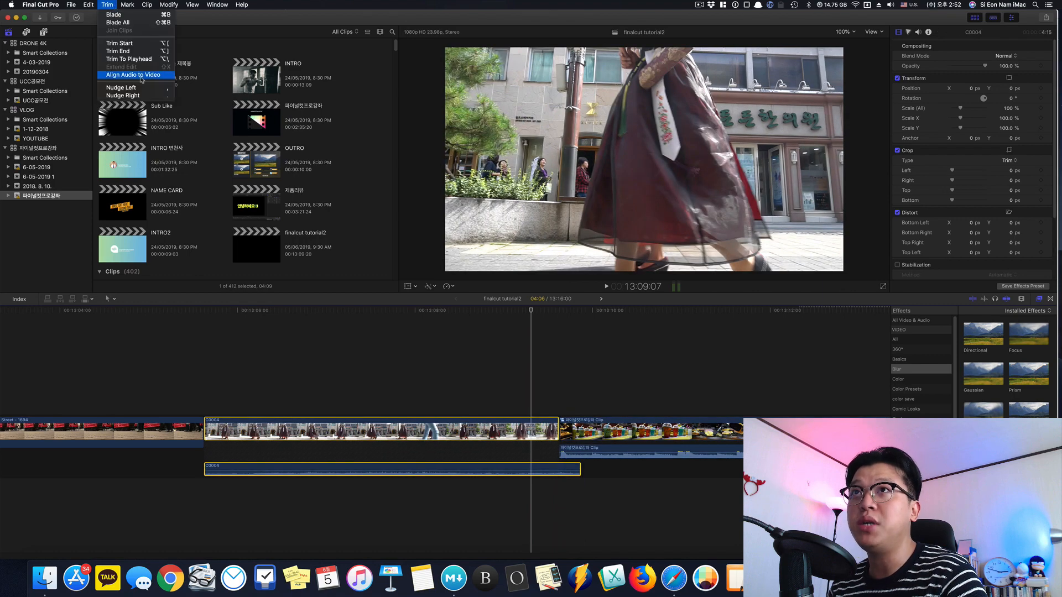
pyautogui.click(139, 76)
pyautogui.press('super+z')
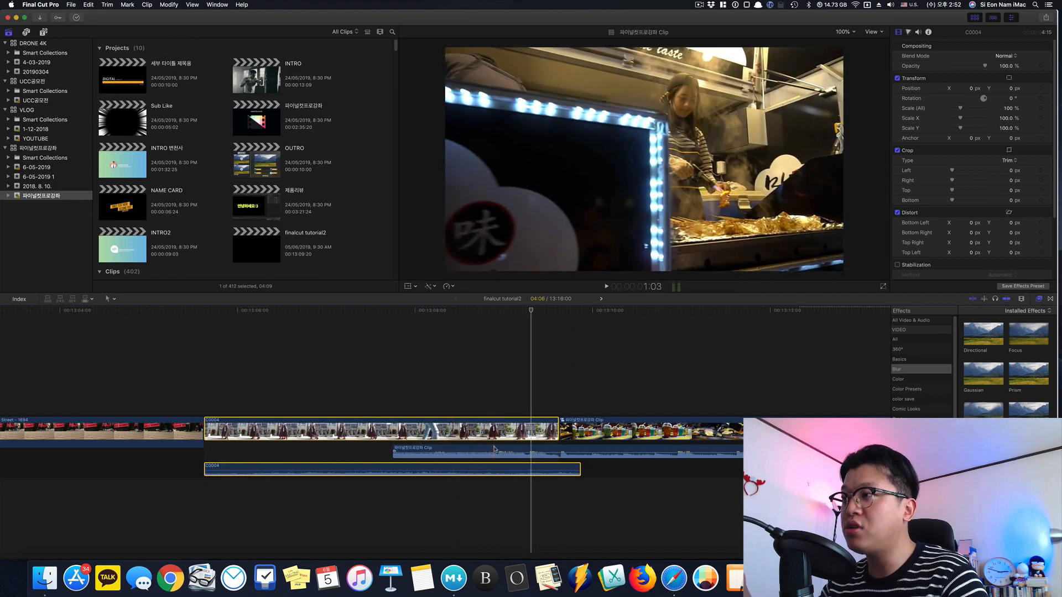
# Align Audio to Video again, first on the C0004 clip and second on the 파이널컷프로강좌 Clip
pyautogui.click(107, 5)
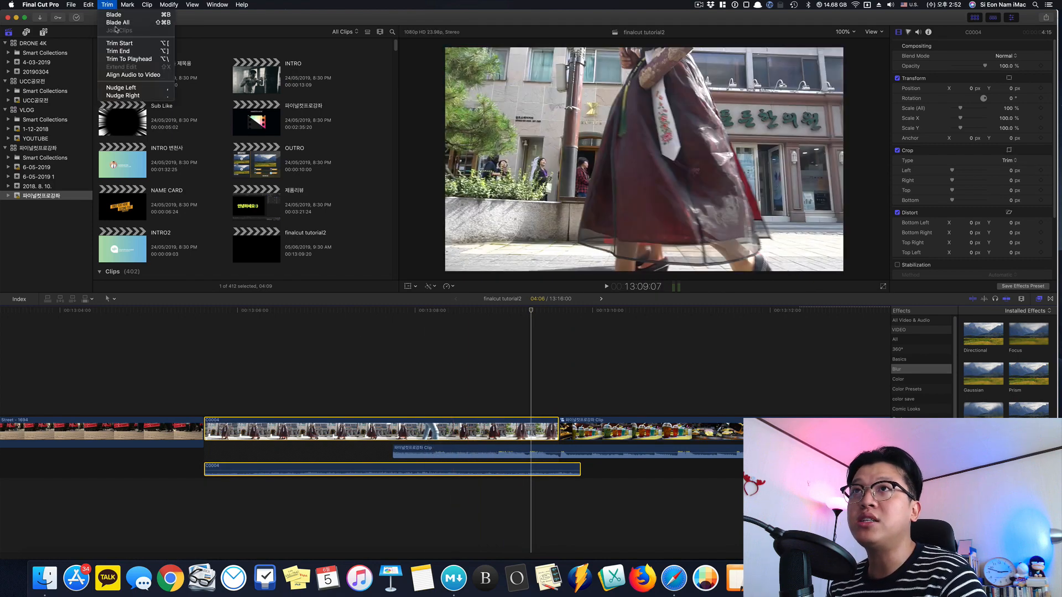
pyautogui.click(133, 76)
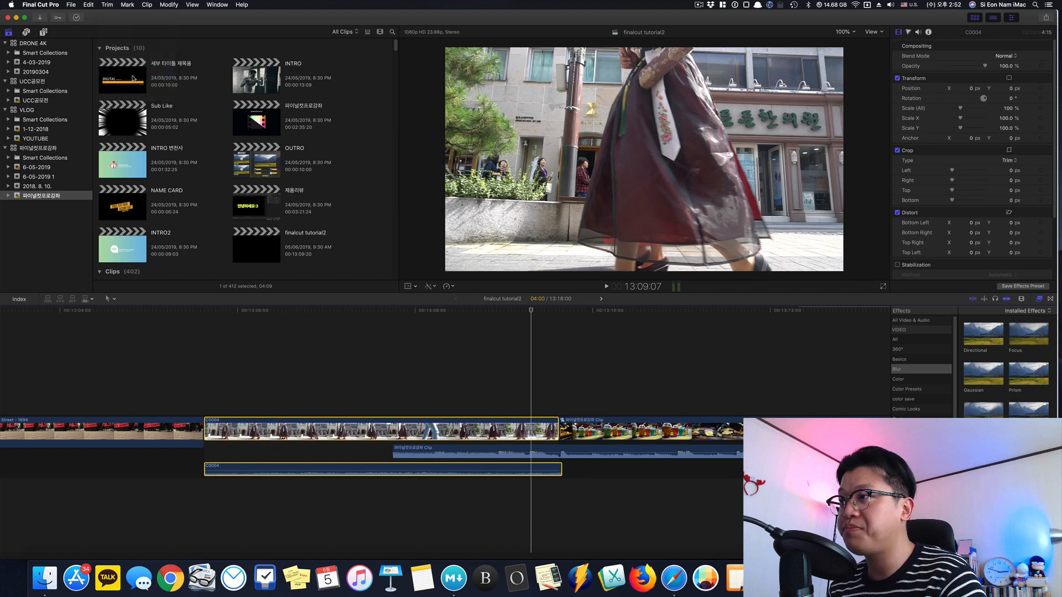
pyautogui.click(578, 421)
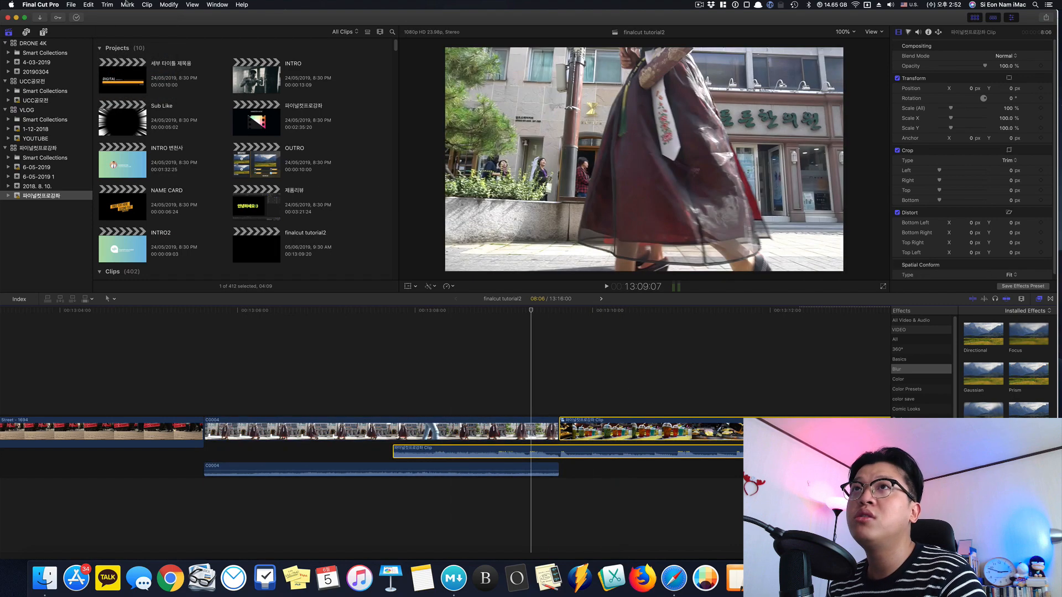
pyautogui.click(108, 5)
pyautogui.click(134, 75)
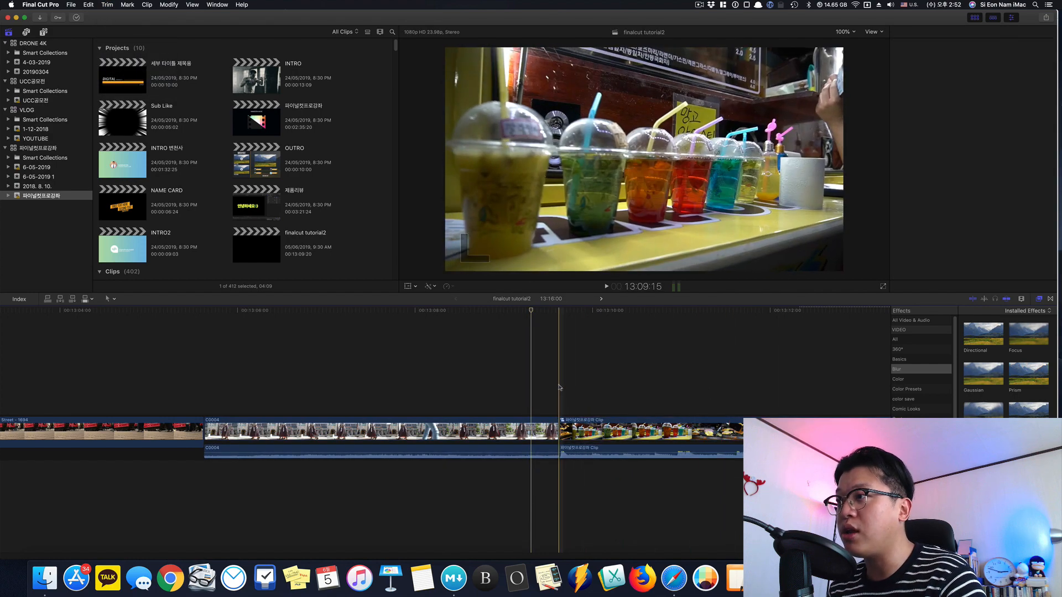
# Undo both audio alignments and collapse the expanded audio of the 파이널컷프로강좌 Clip and C0004
pyautogui.click(560, 387)
pyautogui.press('super+z')
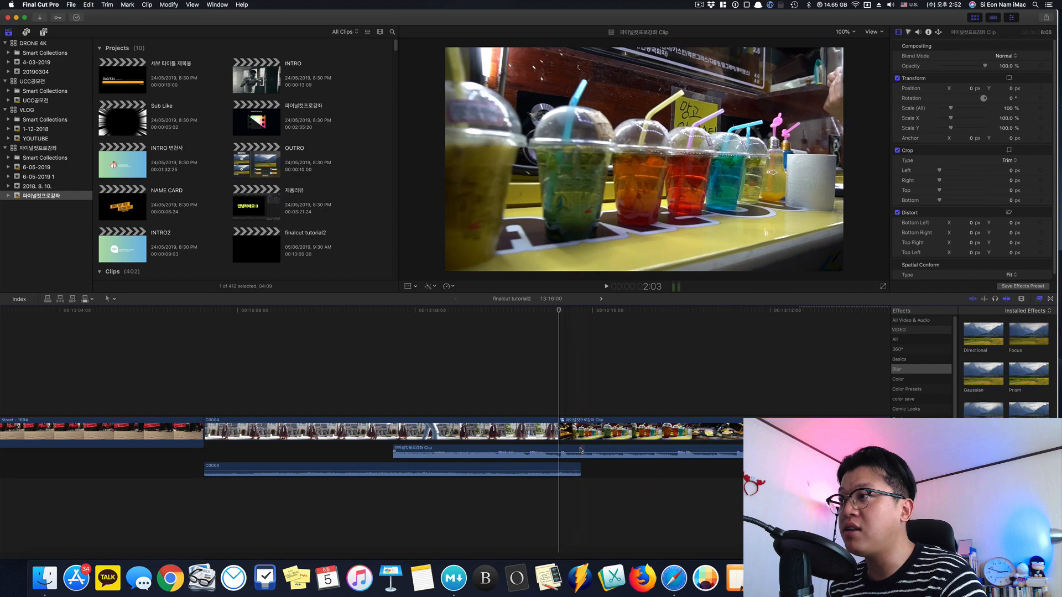
pyautogui.press('super+z')
pyautogui.click(548, 456)
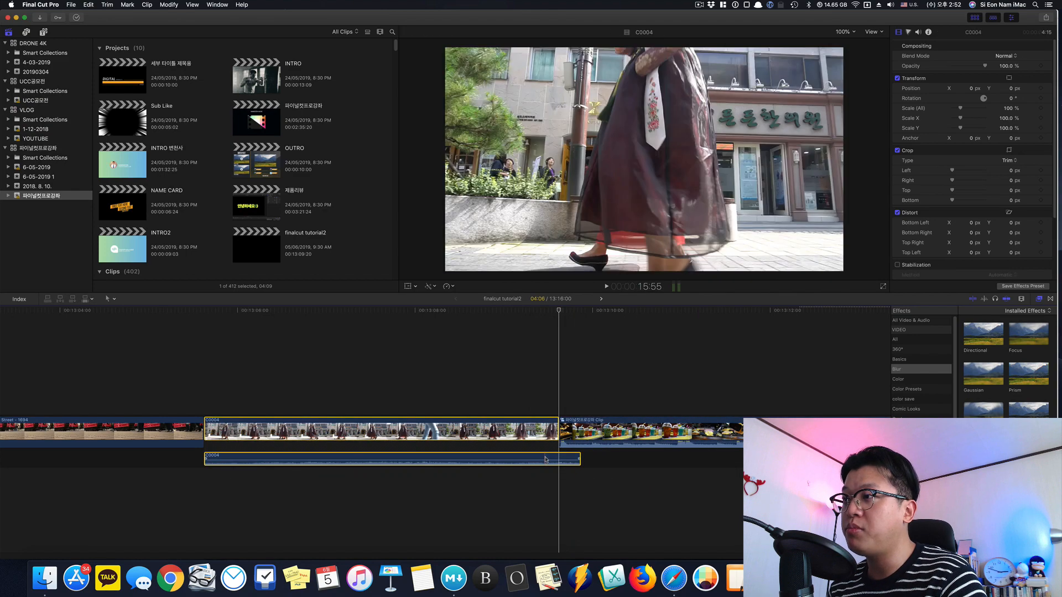
pyautogui.doubleClick(545, 457)
pyautogui.click(558, 384)
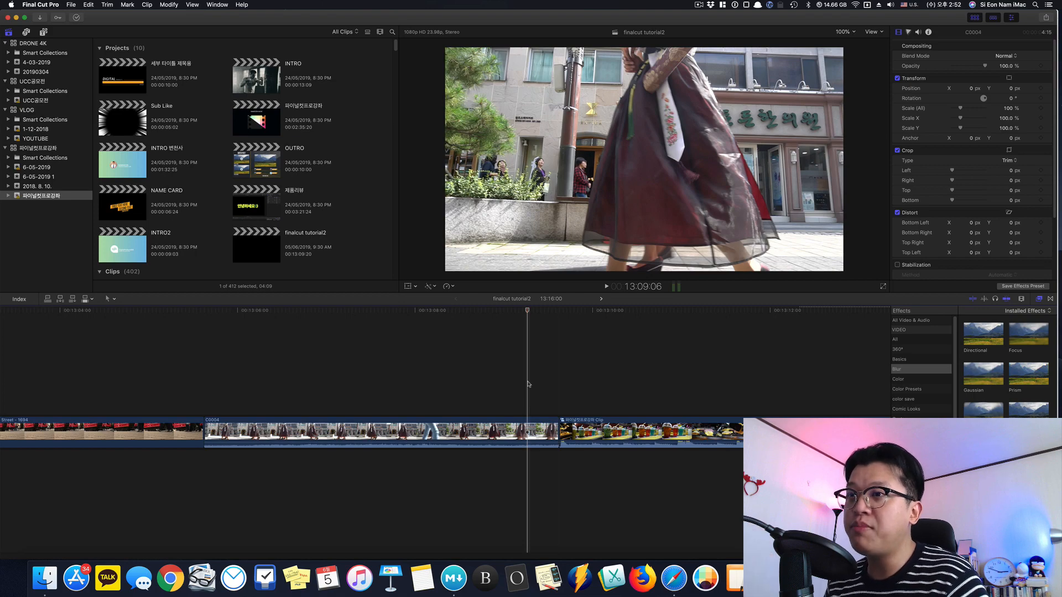
# Lengthen the Laptop - 3145 clip at its end by about 5 frames and select that end edge
pyautogui.hscroll(-10, 528, 383)
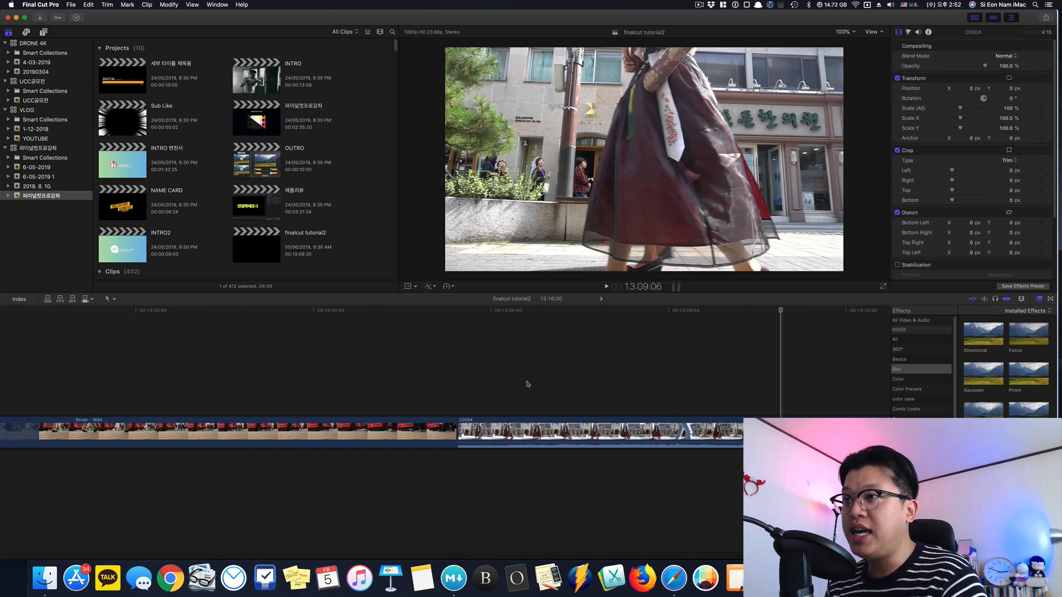
pyautogui.hscroll(-10, 517, 379)
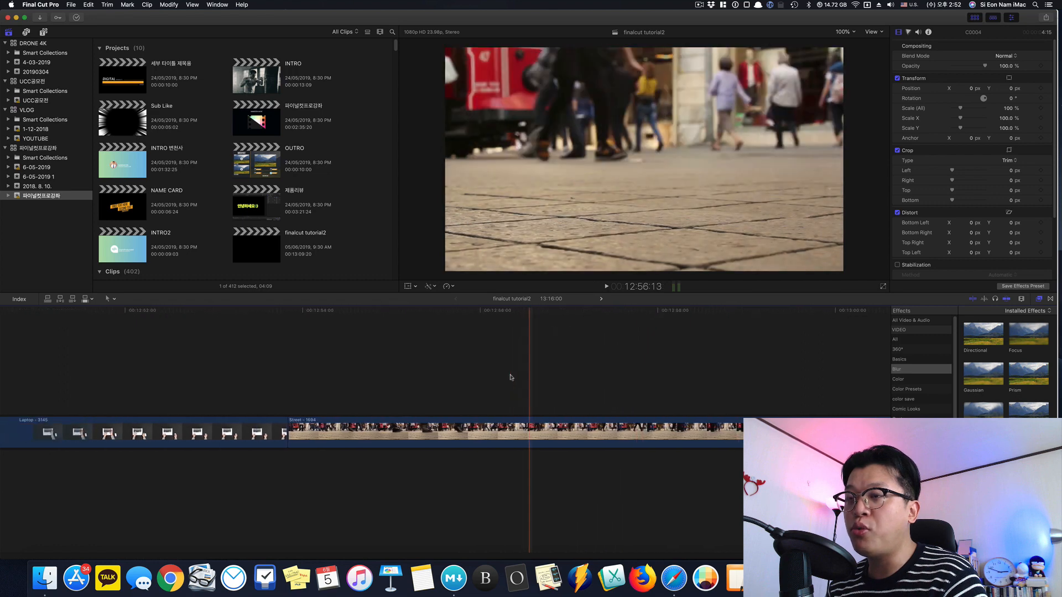
pyautogui.moveTo(553, 434)
pyautogui.mouseDown()
pyautogui.moveTo(538, 434)
pyautogui.moveTo(599, 434)
pyautogui.moveTo(465, 434)
pyautogui.moveTo(572, 434)
pyautogui.mouseUp()
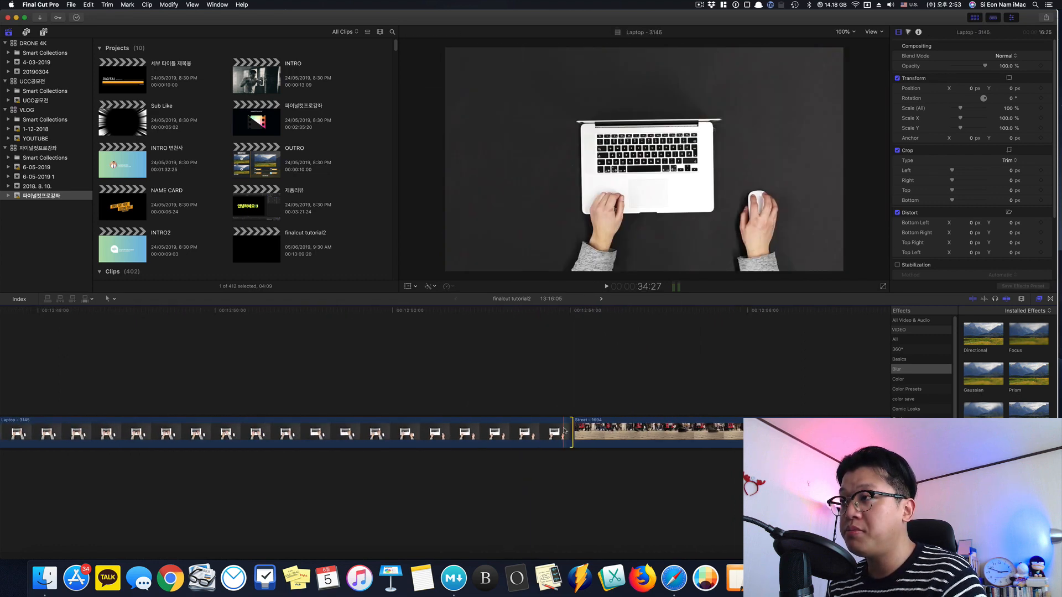
pyautogui.click(565, 431)
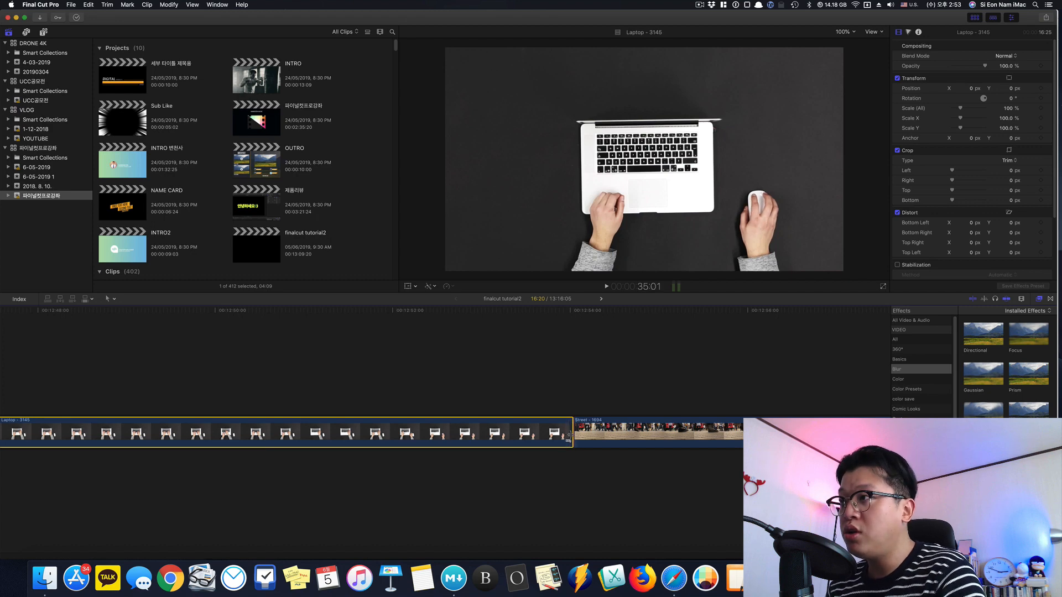
pyautogui.click(568, 439)
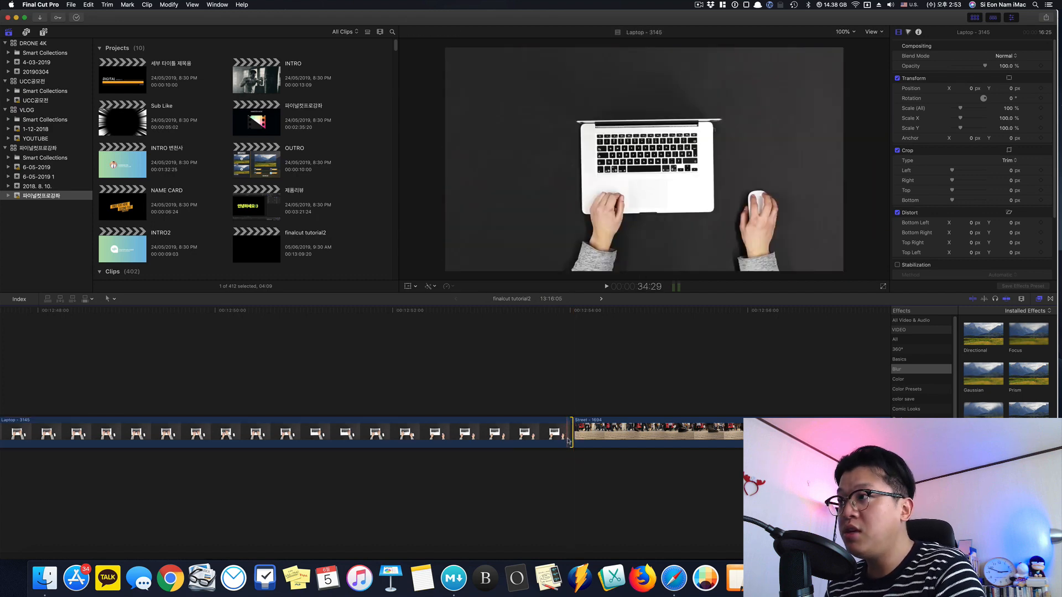
# Nudge the selected end edge of the Laptop - 3145 clip repeatedly earlier and later, one frame at a time
pyautogui.press(',')
pyautogui.press(',')
pyautogui.press(',')
pyautogui.press(',')
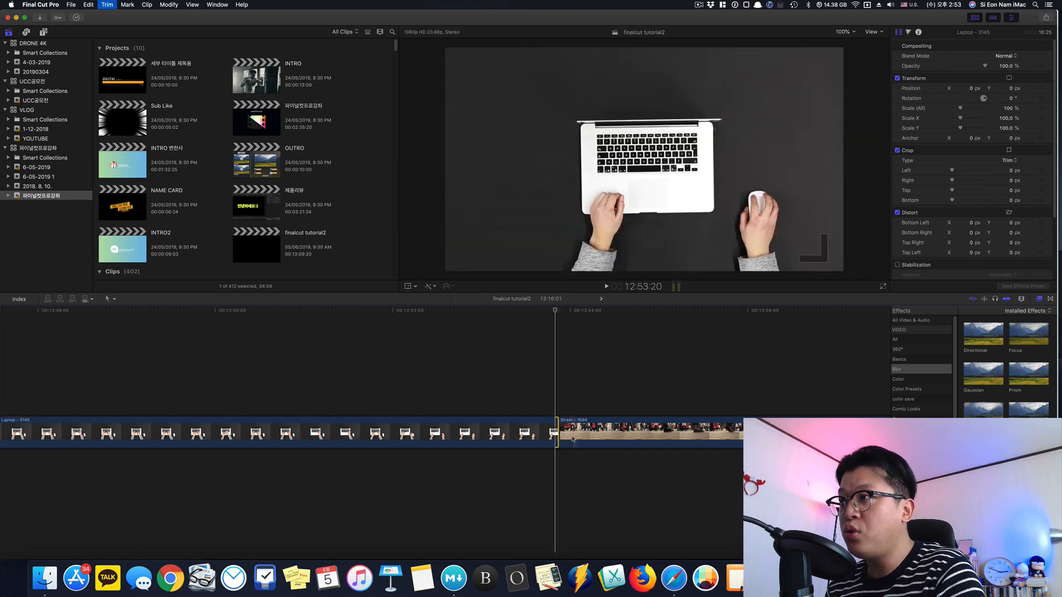
pyautogui.press('.')
pyautogui.press('.')
pyautogui.press('.')
pyautogui.press('.')
pyautogui.press('.')
pyautogui.press('.')
pyautogui.press('.')
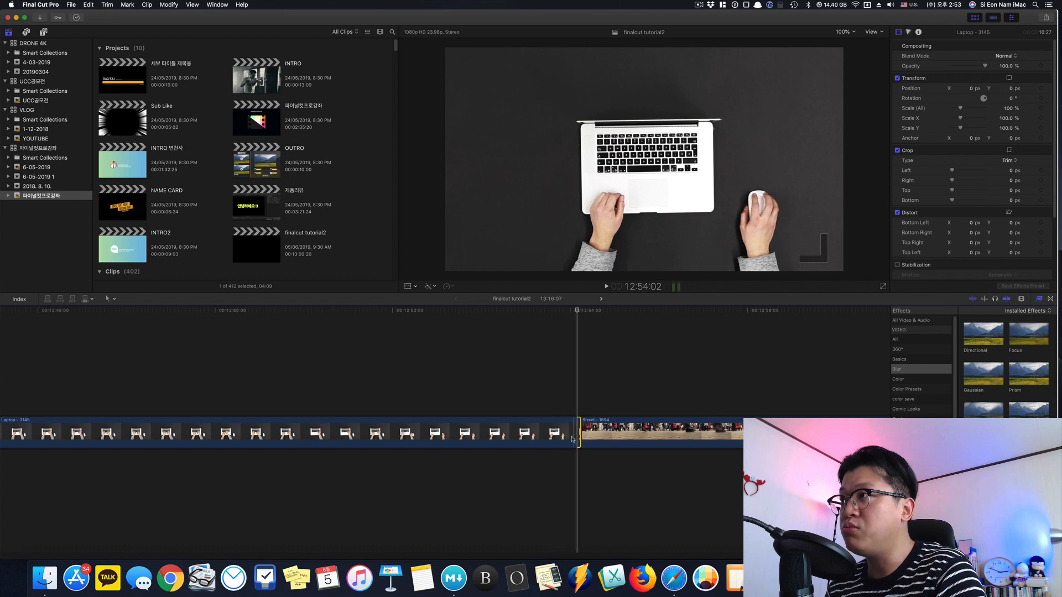
pyautogui.press('.')
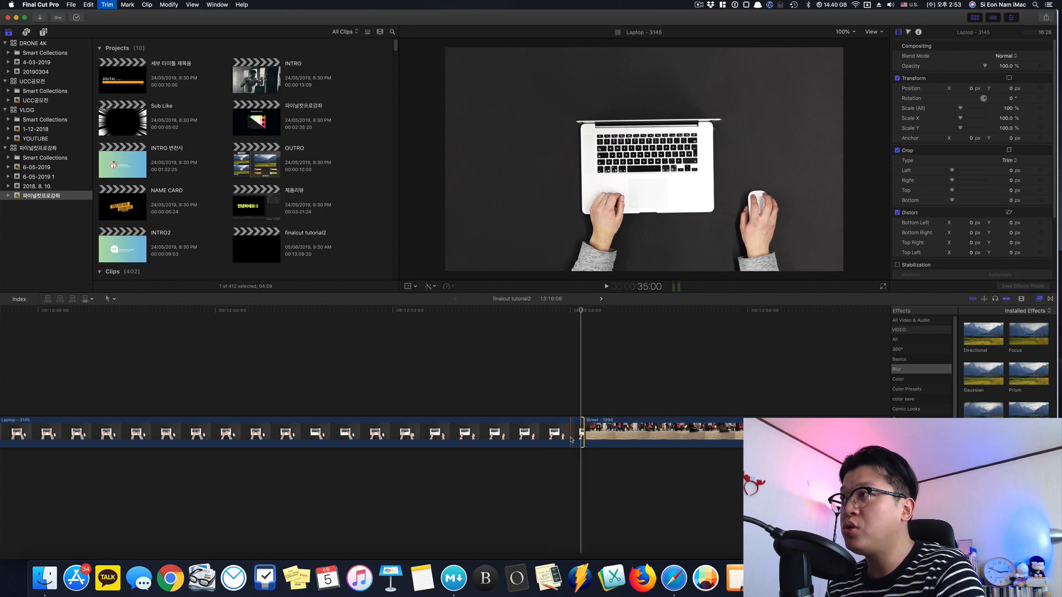
pyautogui.press(',')
pyautogui.press(',')
pyautogui.press(',')
pyautogui.press(',')
pyautogui.press(',')
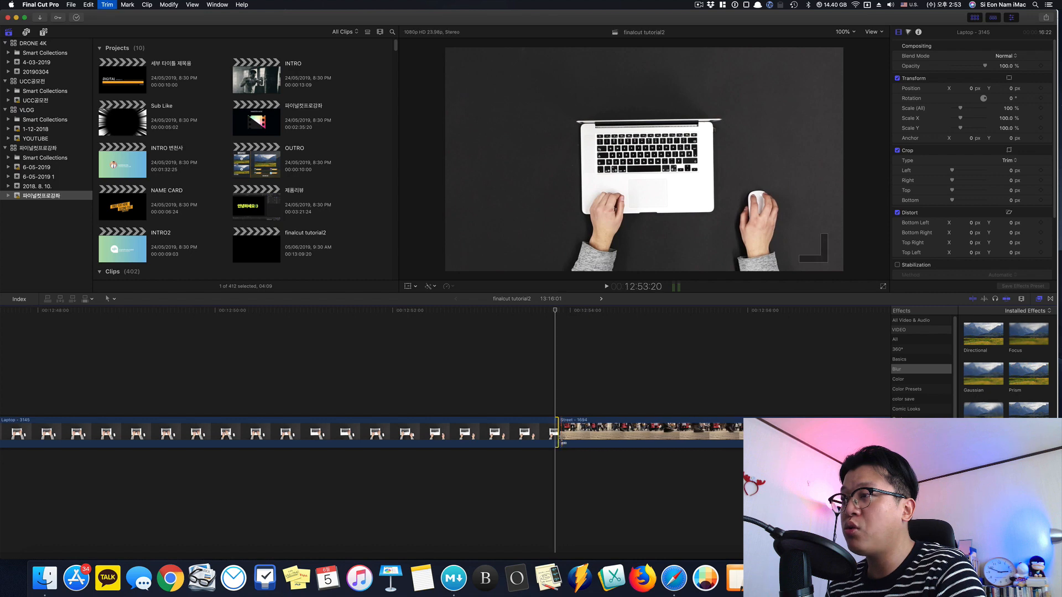
pyautogui.press('.')
pyautogui.press('.')
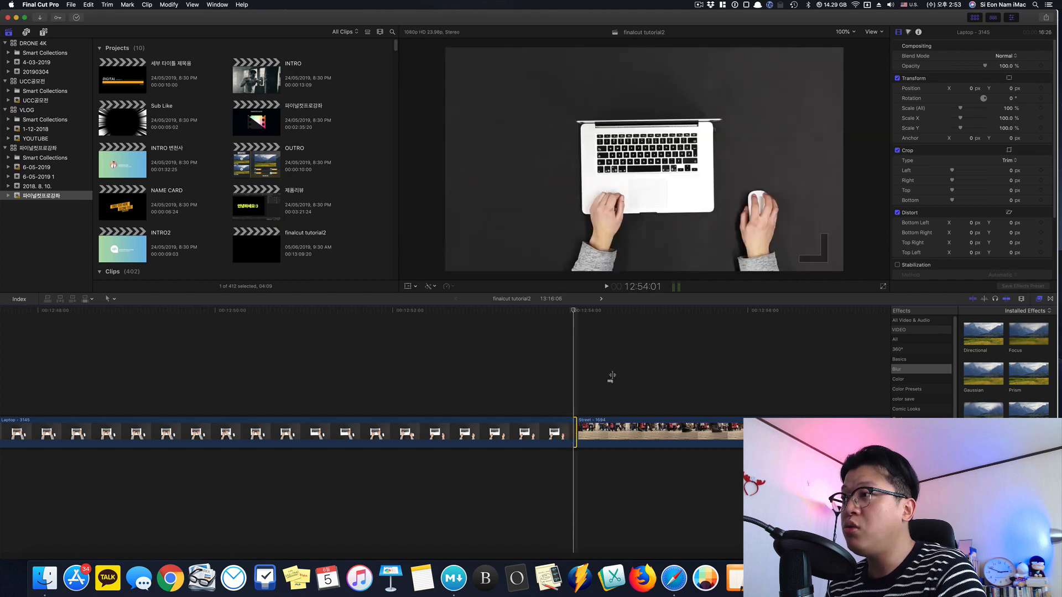
# Set the duration of the Laptop - 3145 clip to 15:00
pyautogui.press('c')
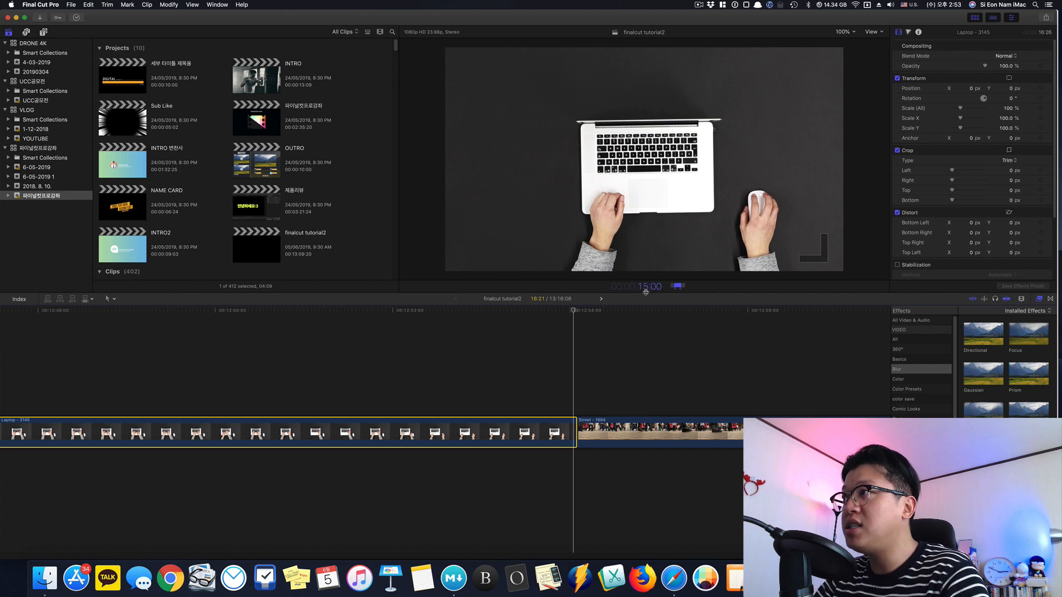
pyautogui.press('Return')
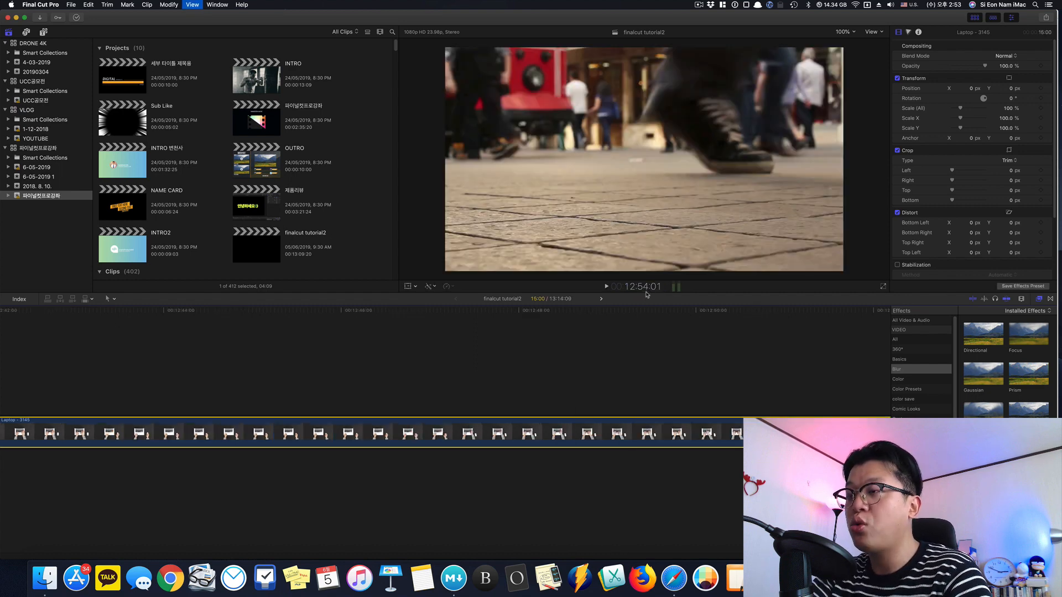
pyautogui.press('super+minus')
pyautogui.press('super+minus')
pyautogui.hscroll(5, 663, 359)
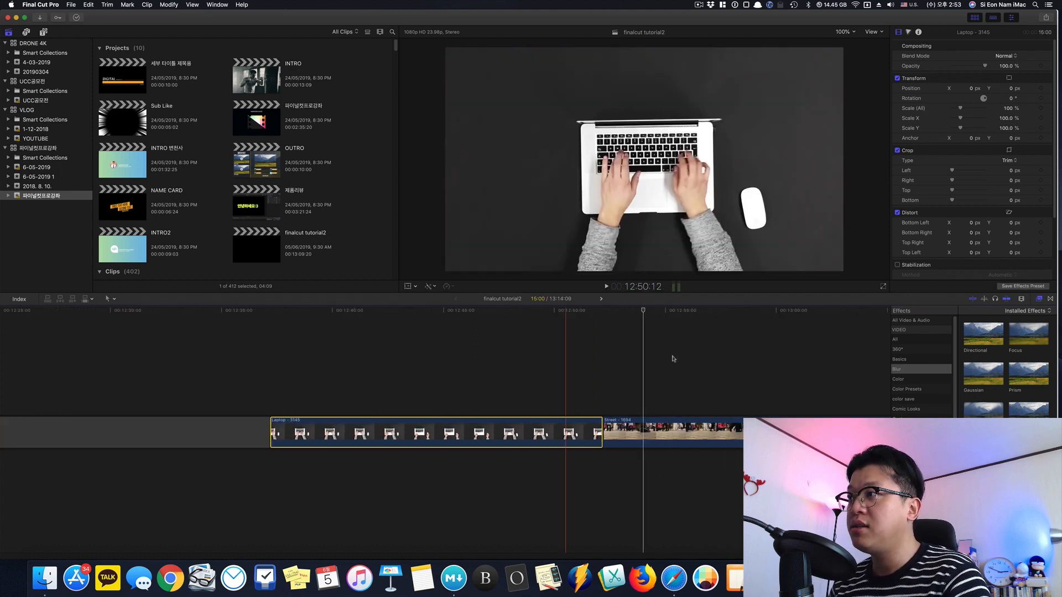
pyautogui.click(625, 365)
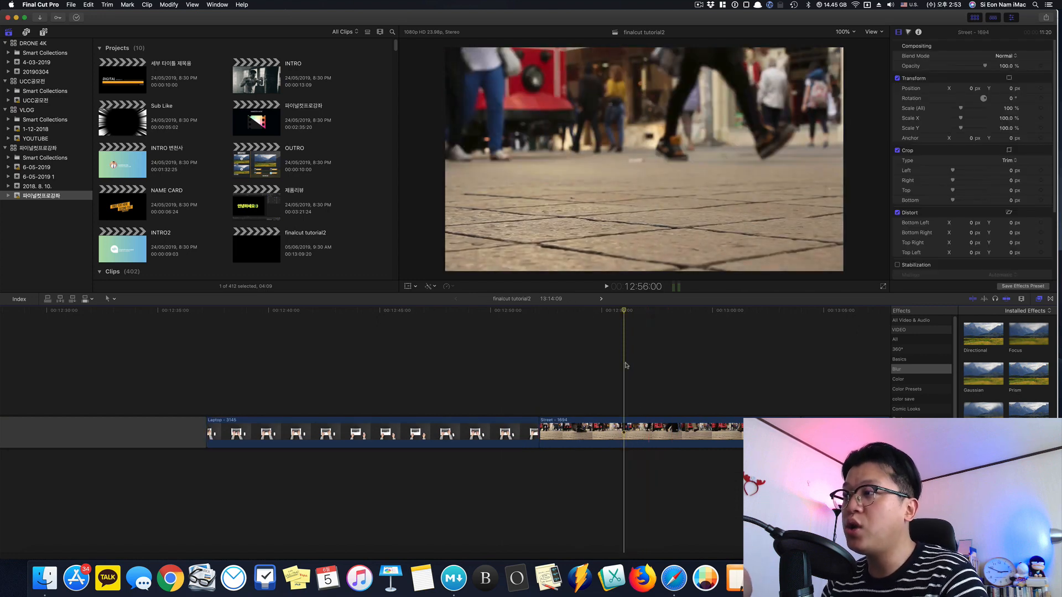
# Shorten the Laptop - 3145 clip at its end to a duration of about 13:05 and select the clip
pyautogui.hscroll(1, 623, 370)
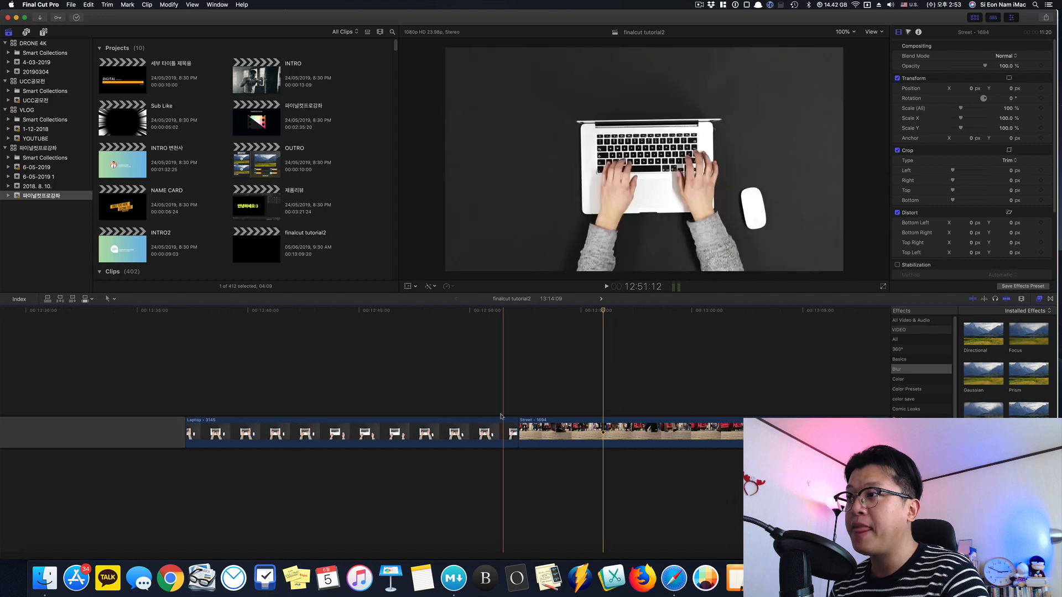
pyautogui.moveTo(518, 433); pyautogui.dragTo(477, 433)
pyautogui.click(419, 431)
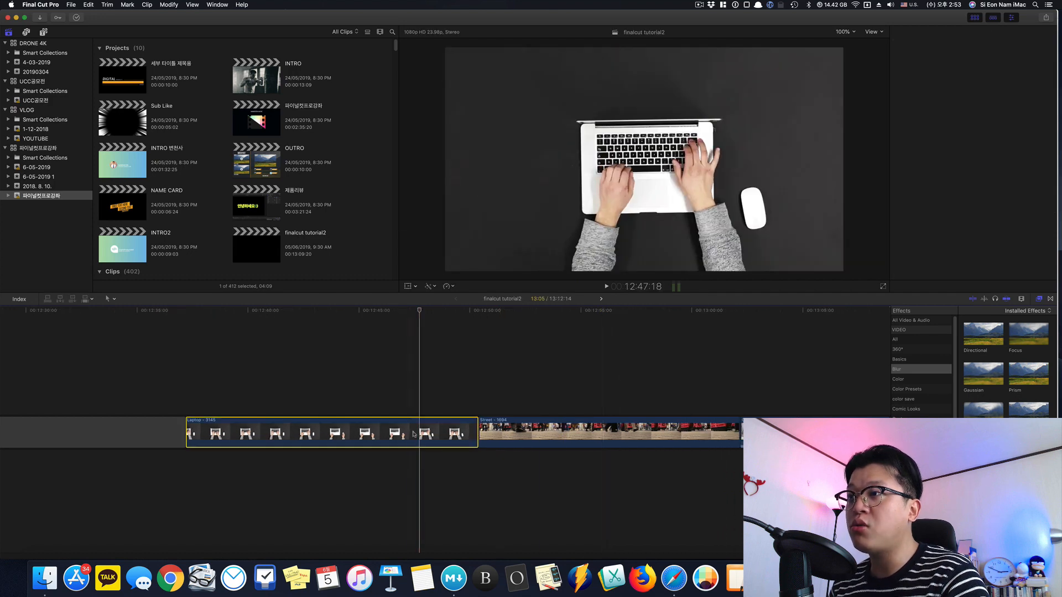
# Slip the footage inside the Laptop - 3145 clip back and forth with the Trim tool, and return to the Select tool
pyautogui.click(109, 299)
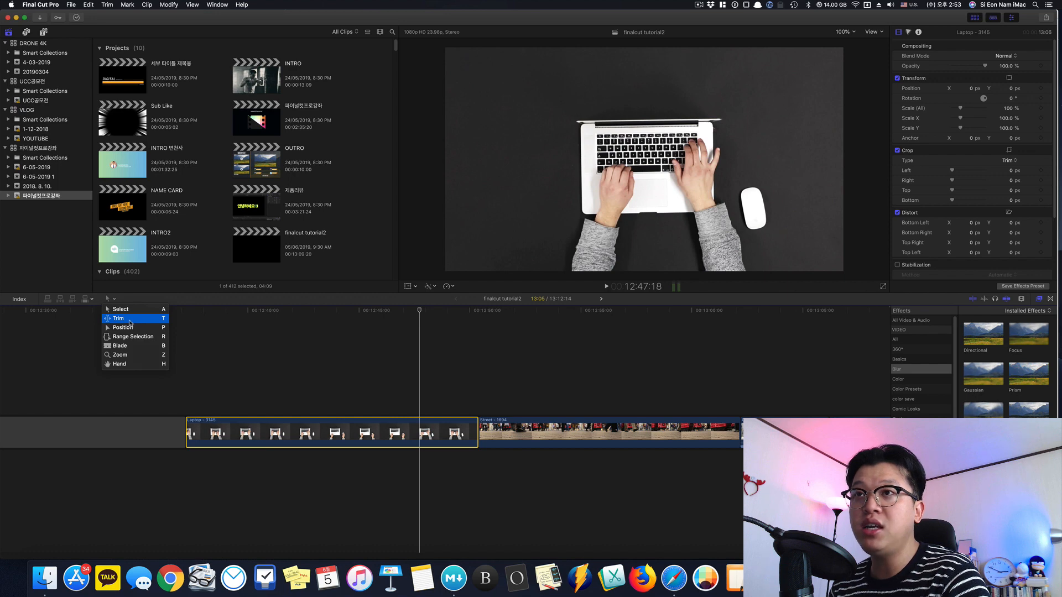
pyautogui.click(129, 319)
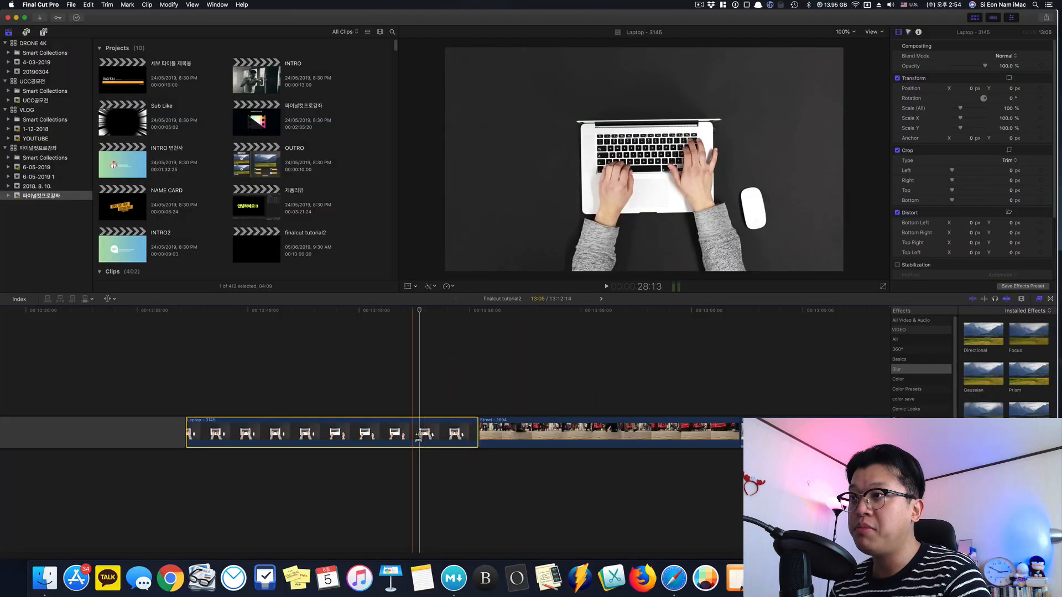
pyautogui.moveTo(419, 434); pyautogui.dragTo(299, 433)
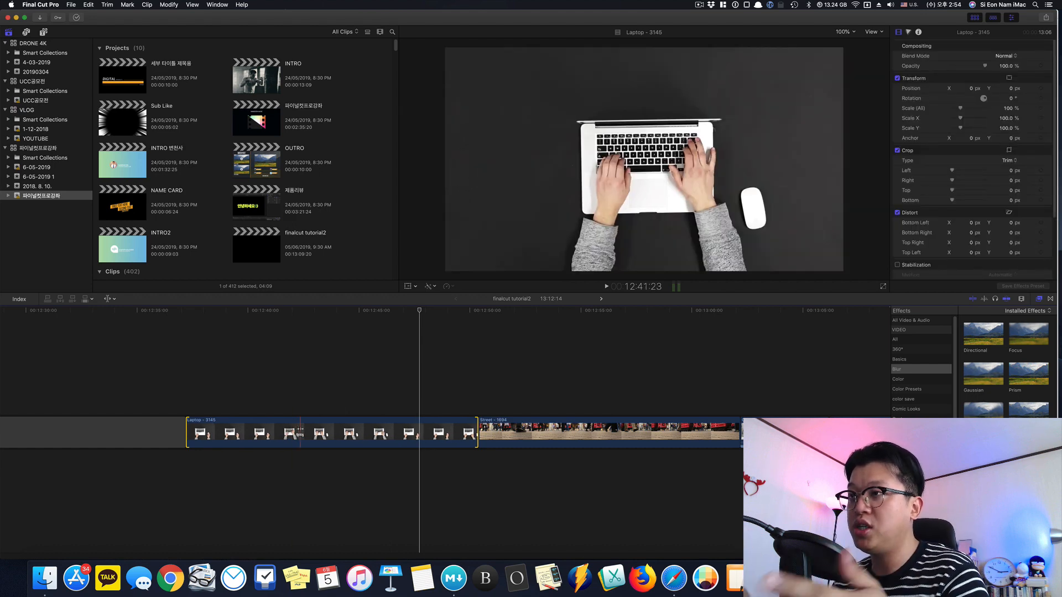
pyautogui.moveTo(299, 433); pyautogui.dragTo(337, 433)
pyautogui.press('a')
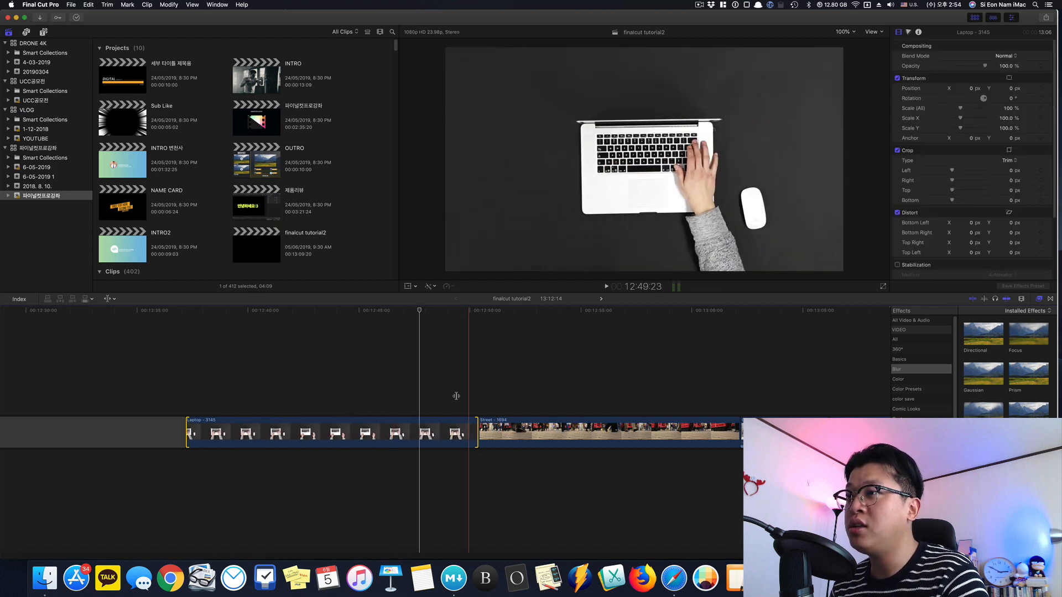
# Lengthen the Street - 1694 clip at its start by about 7 frames, to a duration of about 12:03
pyautogui.click(427, 389)
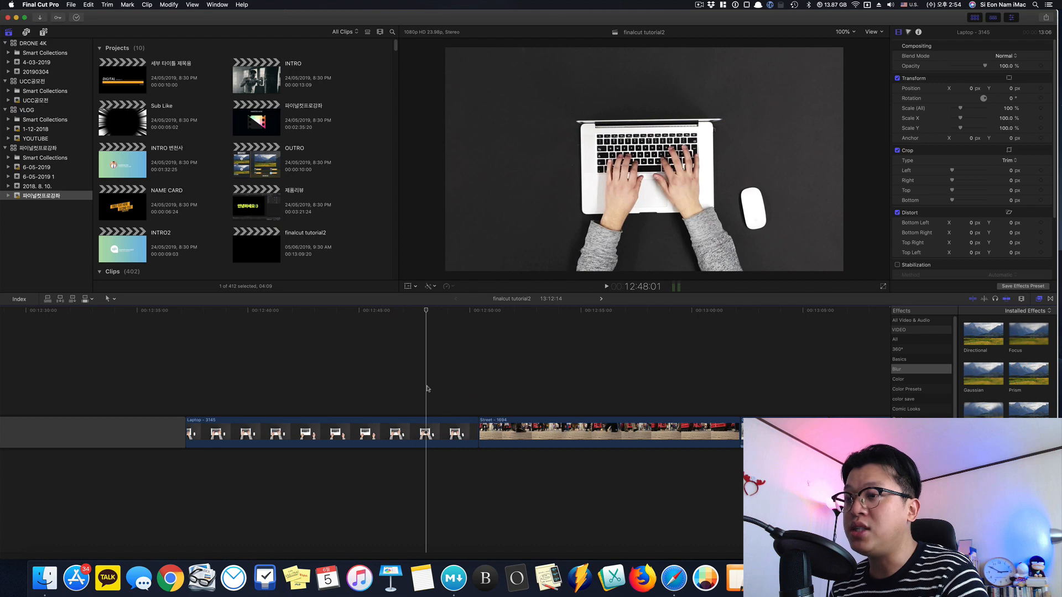
pyautogui.click(425, 433)
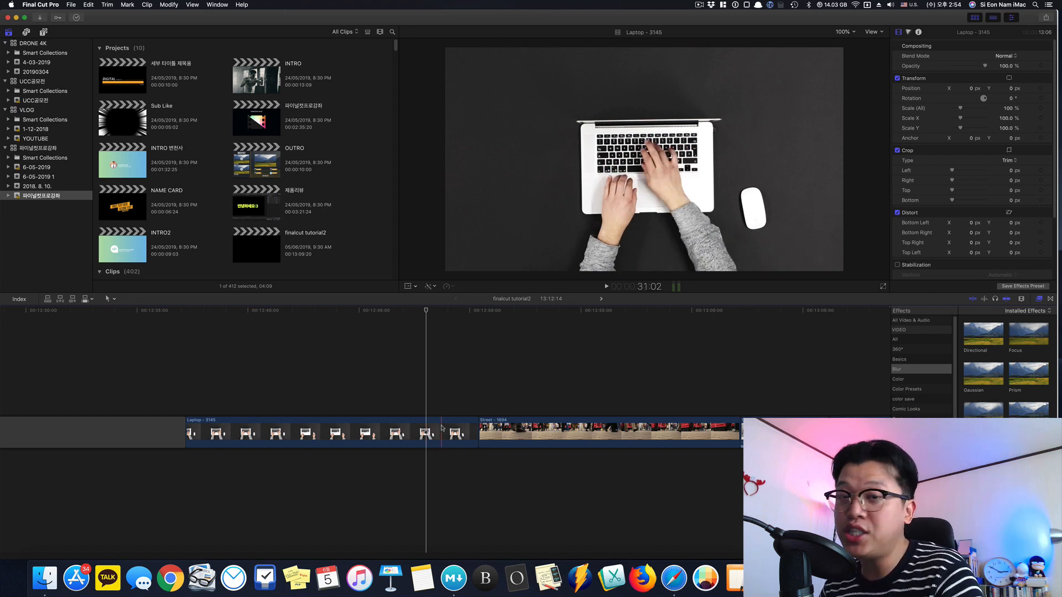
pyautogui.moveTo(477, 436); pyautogui.dragTo(472, 437)
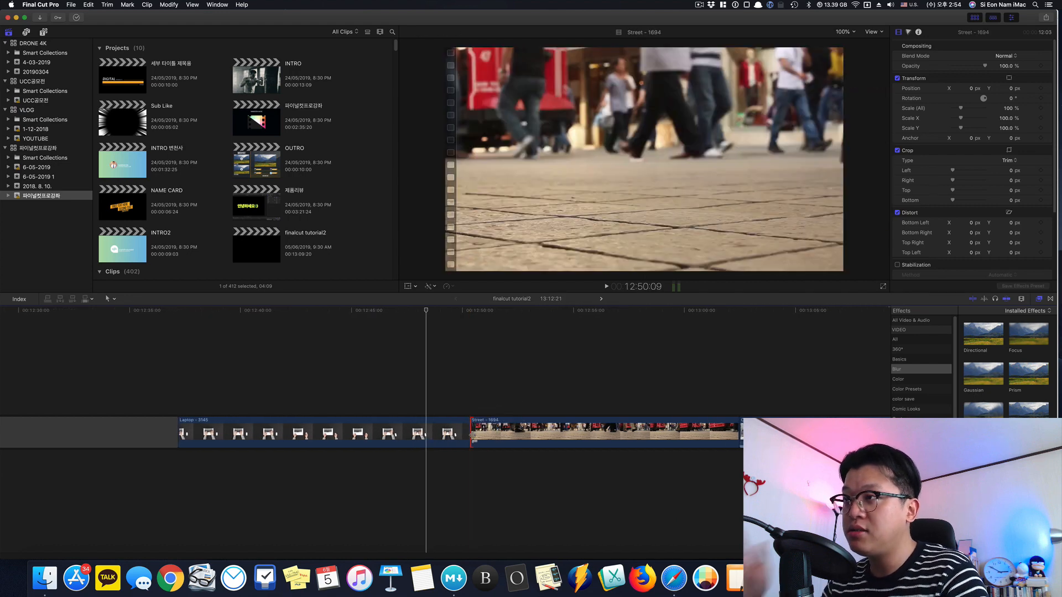